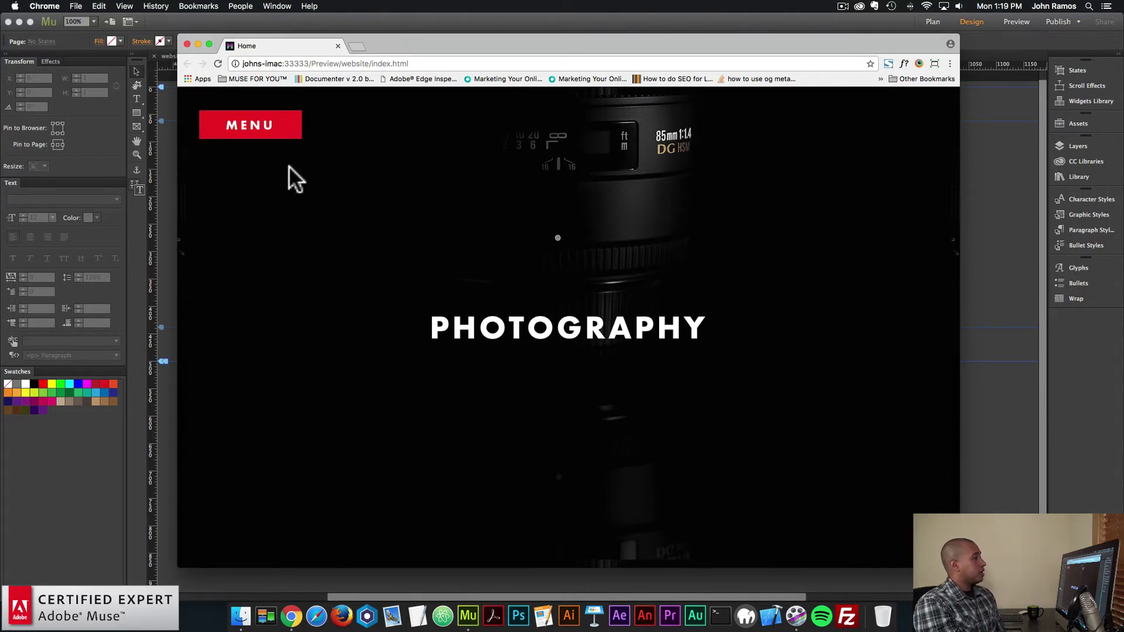
Try out the full-screen menu in the browser preview by opening and closing it, following the About link, and reopening it.
left_click(283, 130)
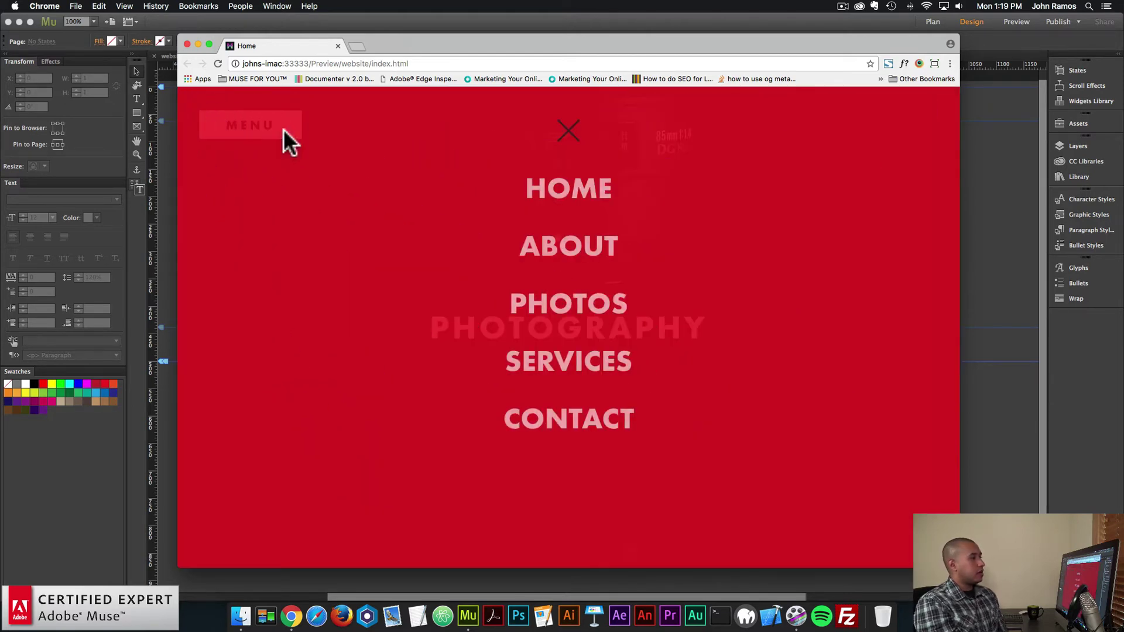
left_click(569, 144)
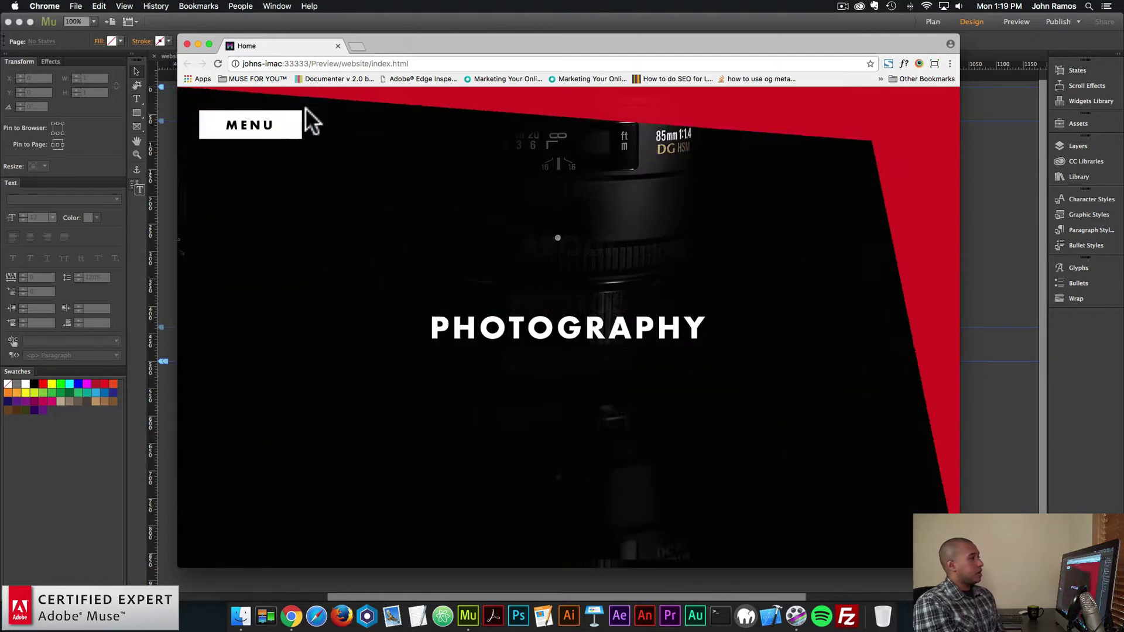
left_click(276, 129)
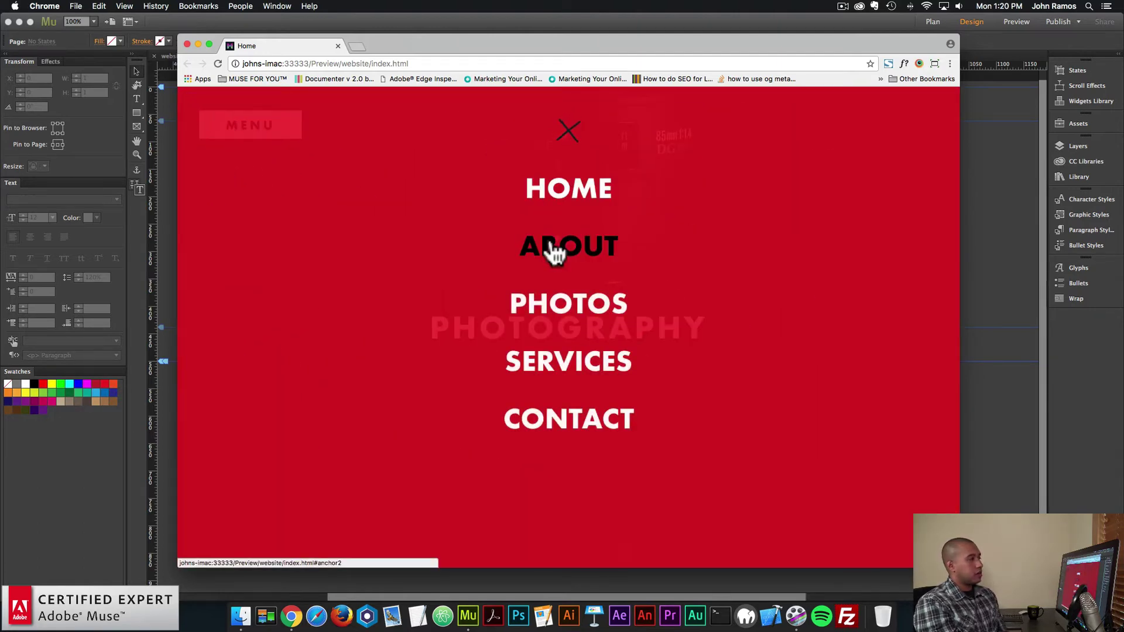
left_click(553, 247)
left_click(296, 128)
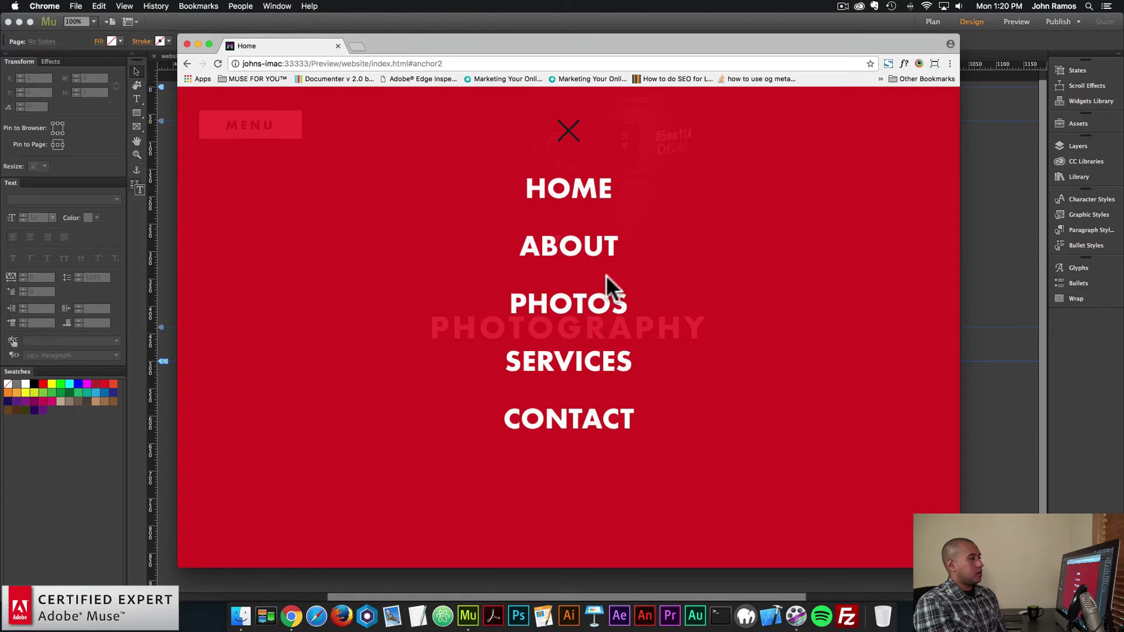
Test how the open menu adapts by narrowing and widening the browser window, and close the menu overlay.
left_click_drag(956, 231, 352, 249)
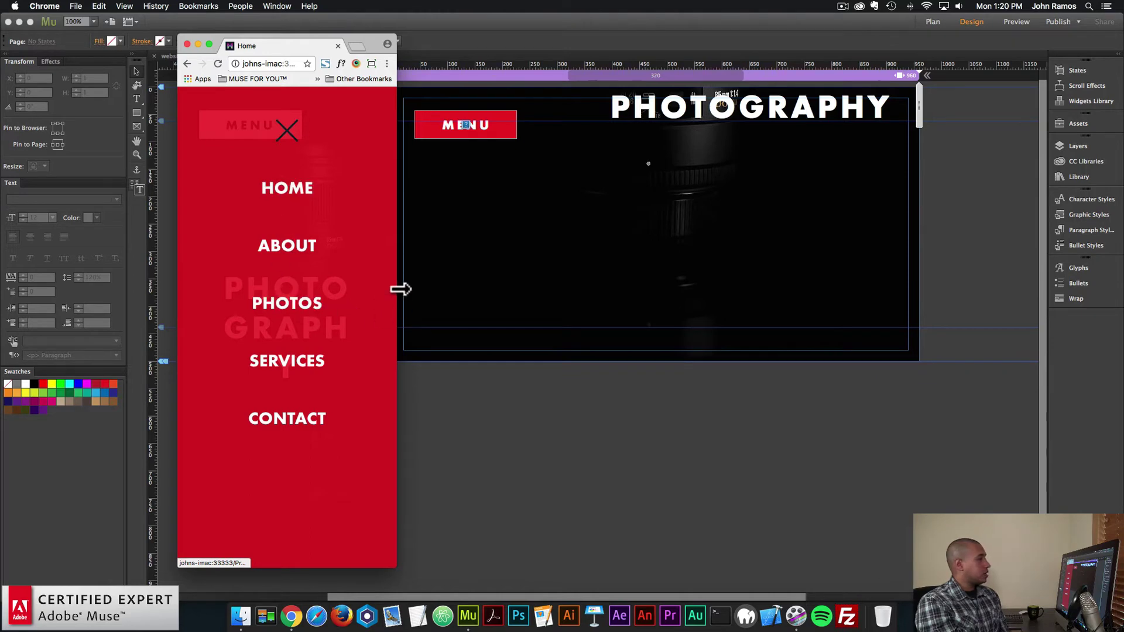
left_click_drag(407, 287, 860, 288)
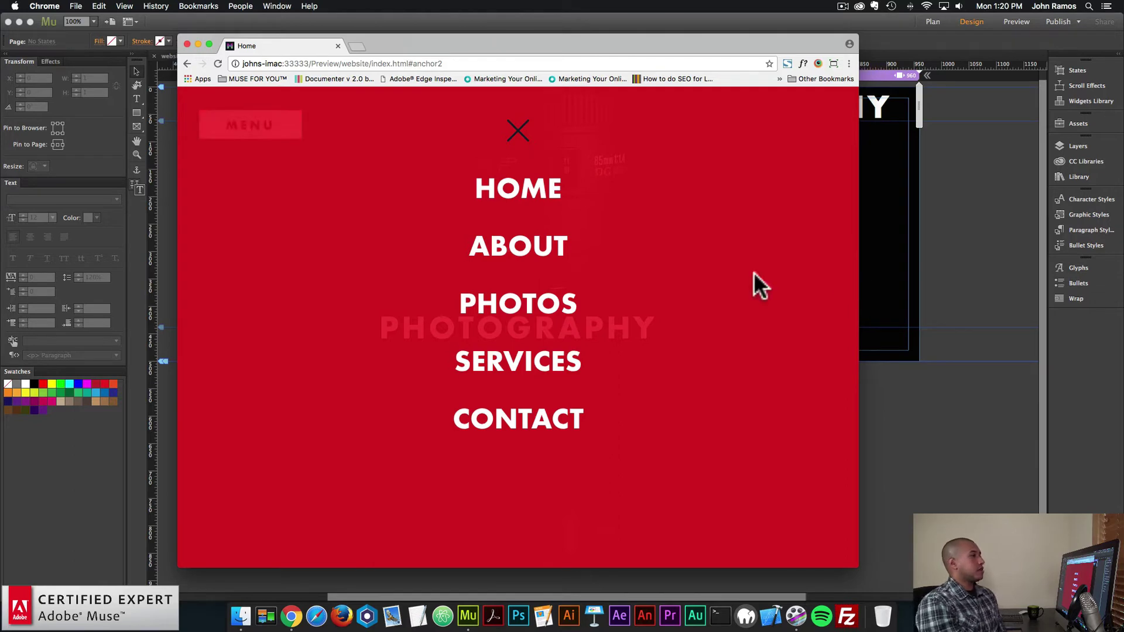
left_click(526, 141)
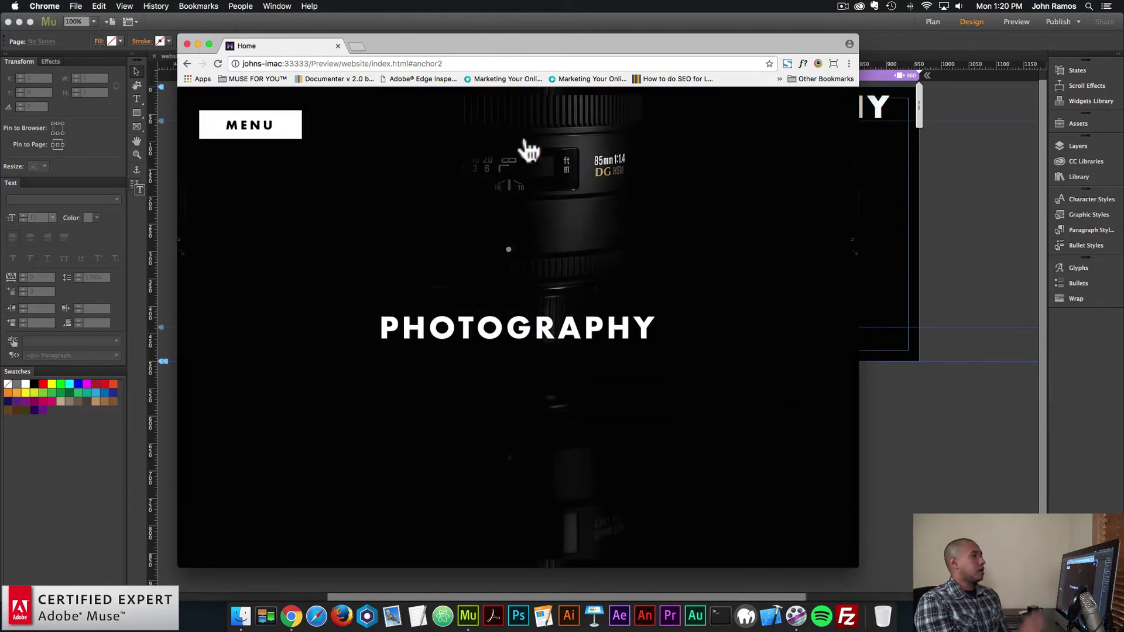
left_click(273, 139)
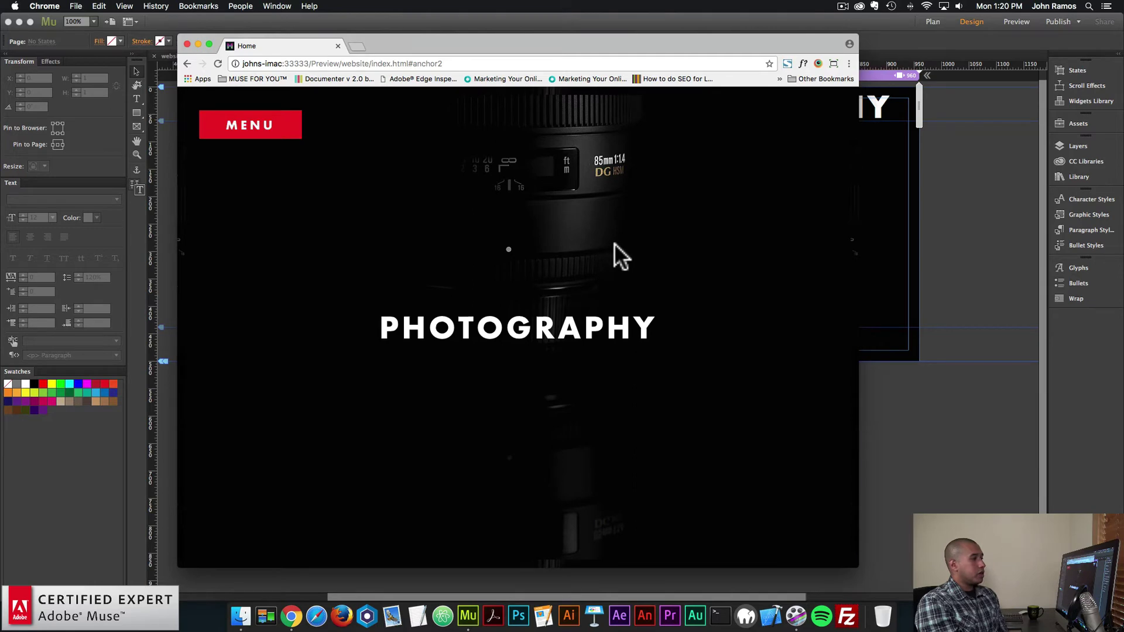
Switch to Adobe Muse, create a Fluid Width site with 1 column and a 960 max page width, and open its Home page.
left_click(941, 220)
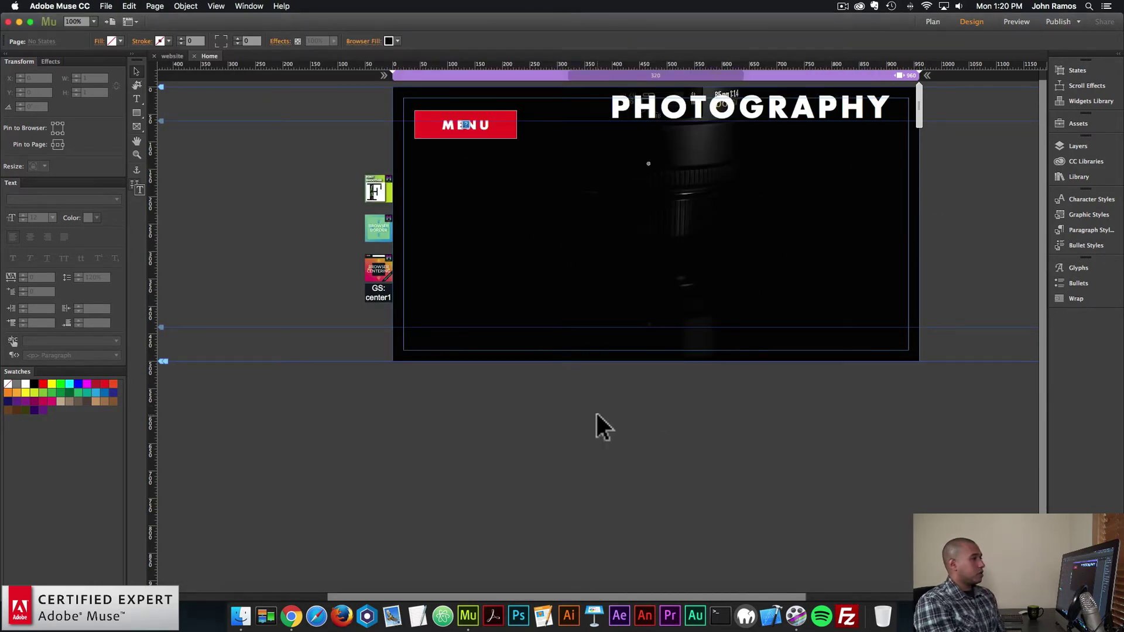
left_click(106, 6)
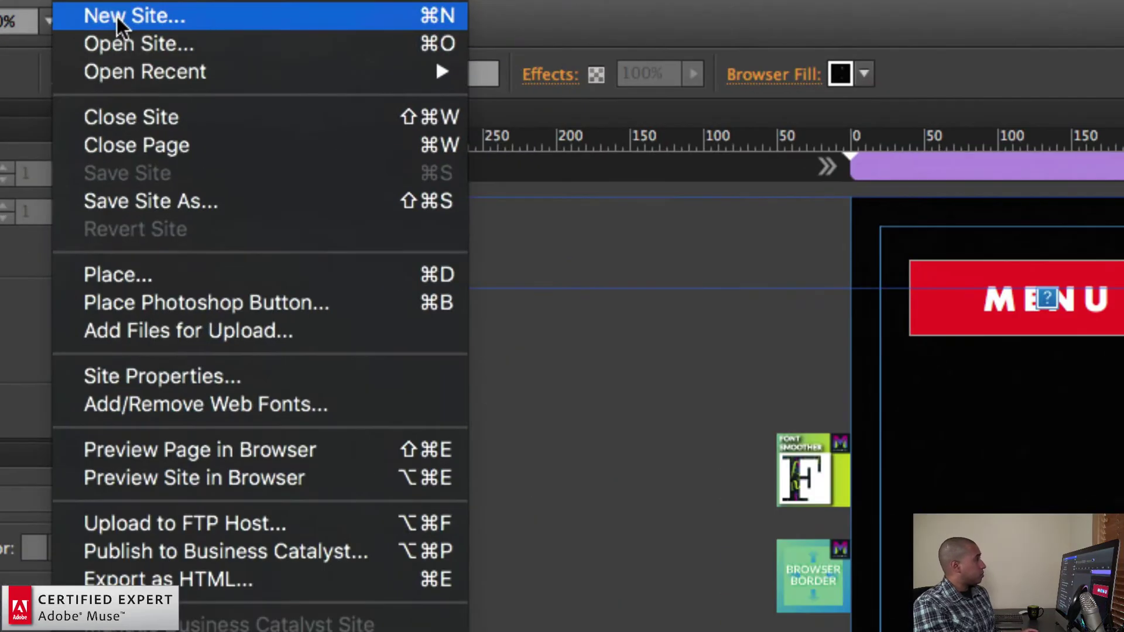
left_click(117, 18)
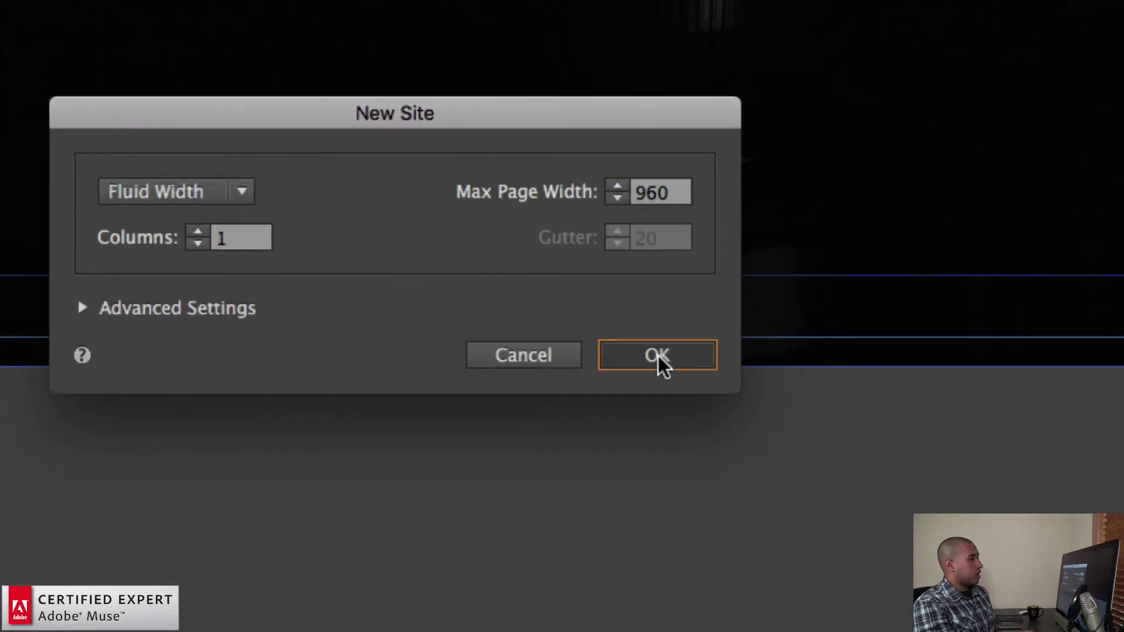
left_click(657, 353)
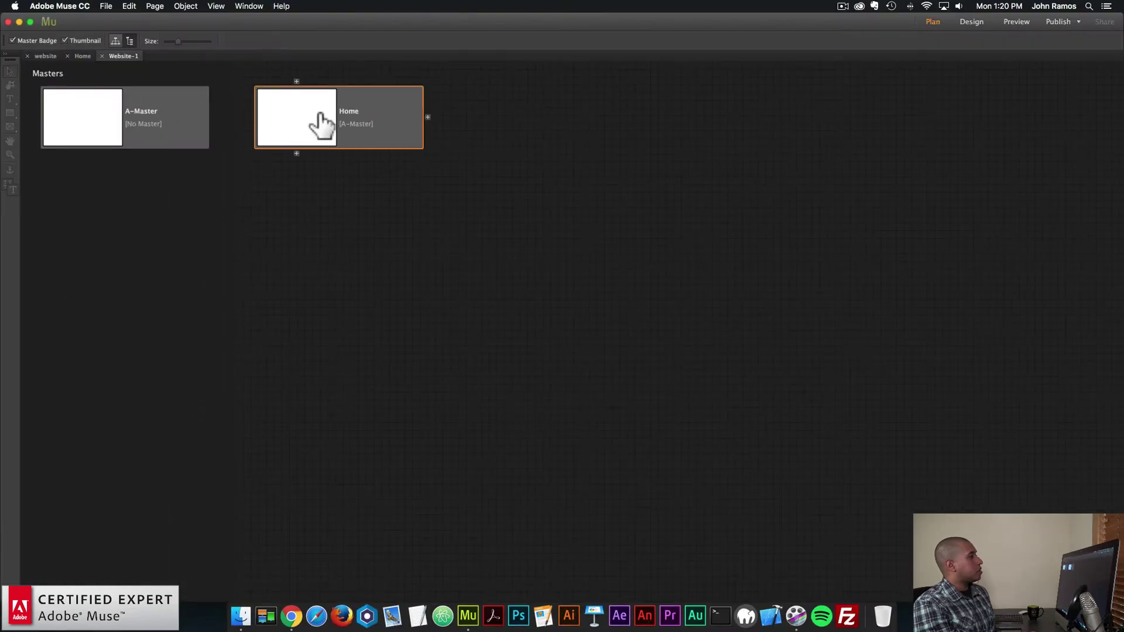
double_click(319, 116)
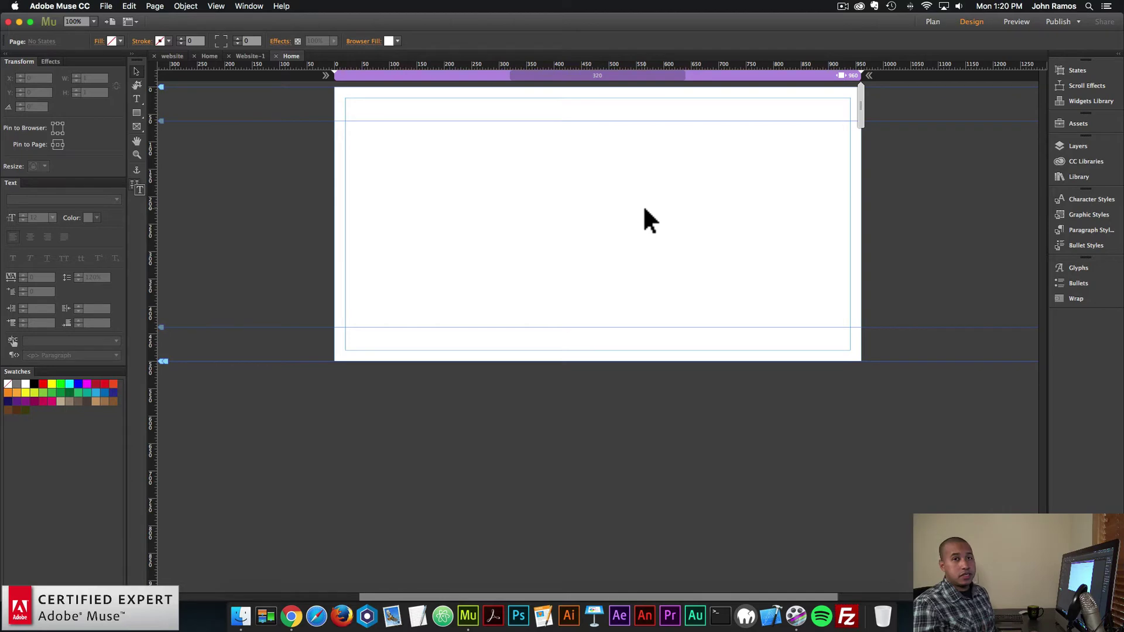
Insert a State Button widget on the blank Home page.
left_click(184, 5)
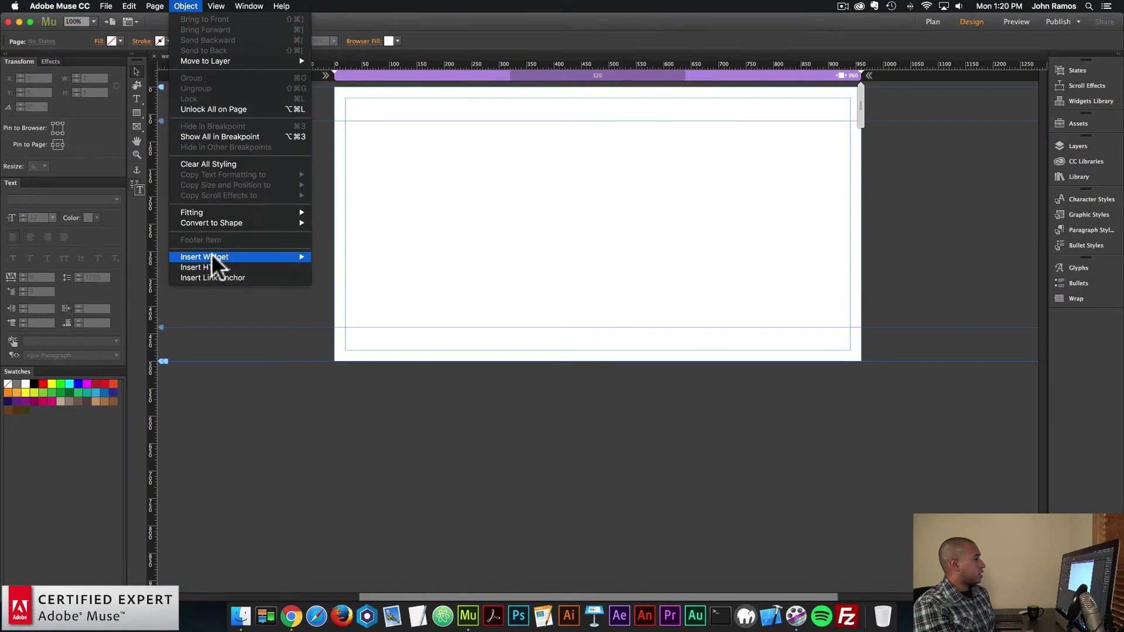
mouse_move(208, 337)
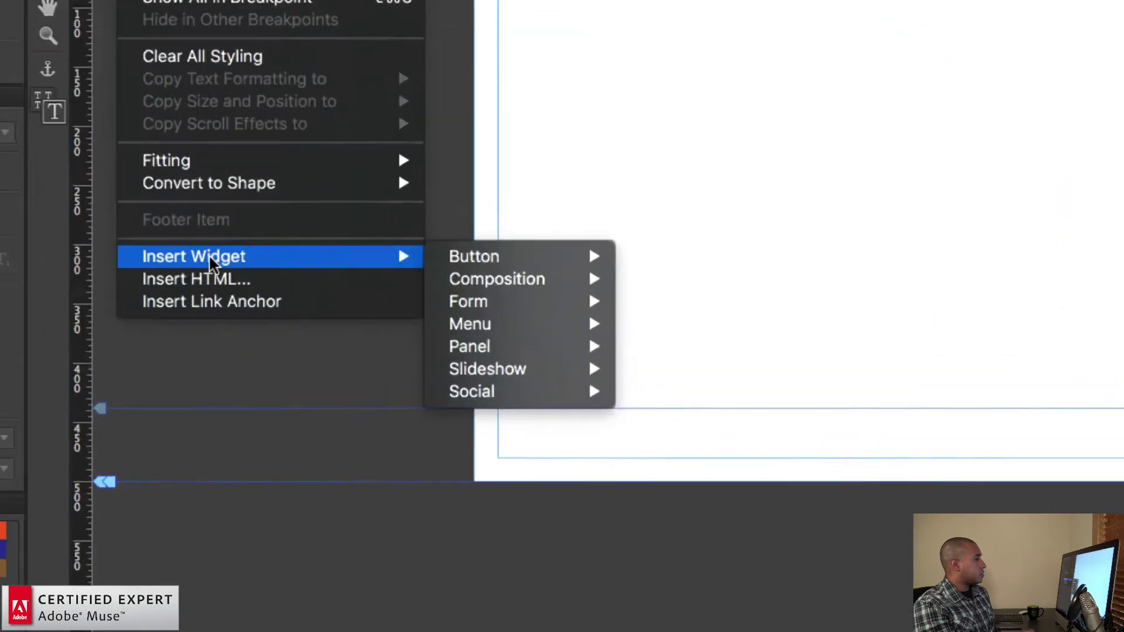
mouse_move(568, 259)
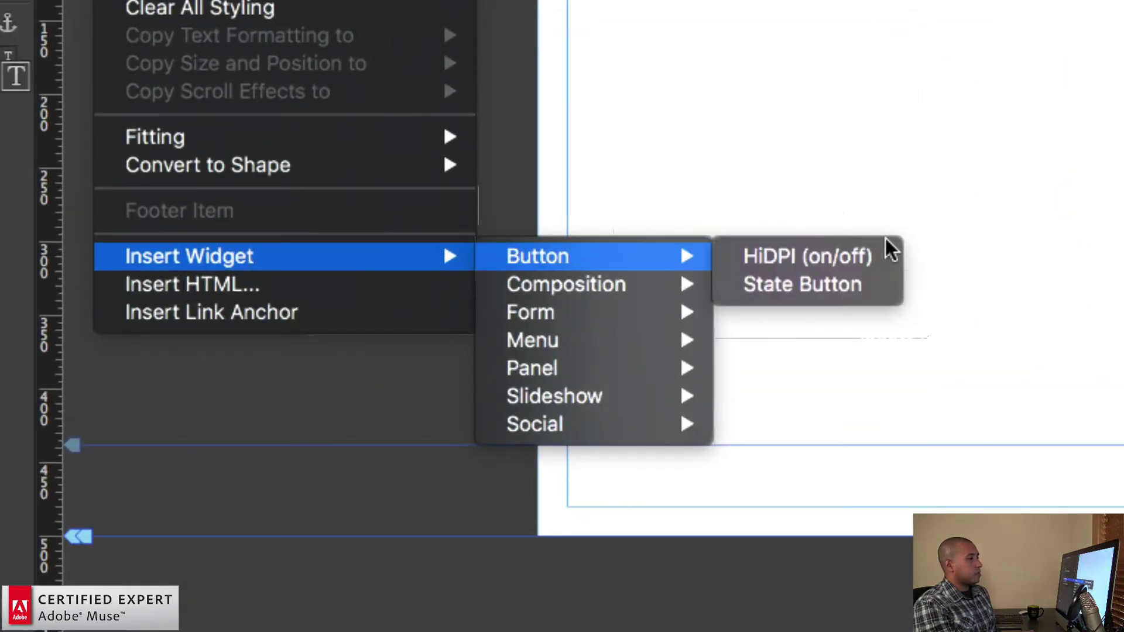
left_click(819, 287)
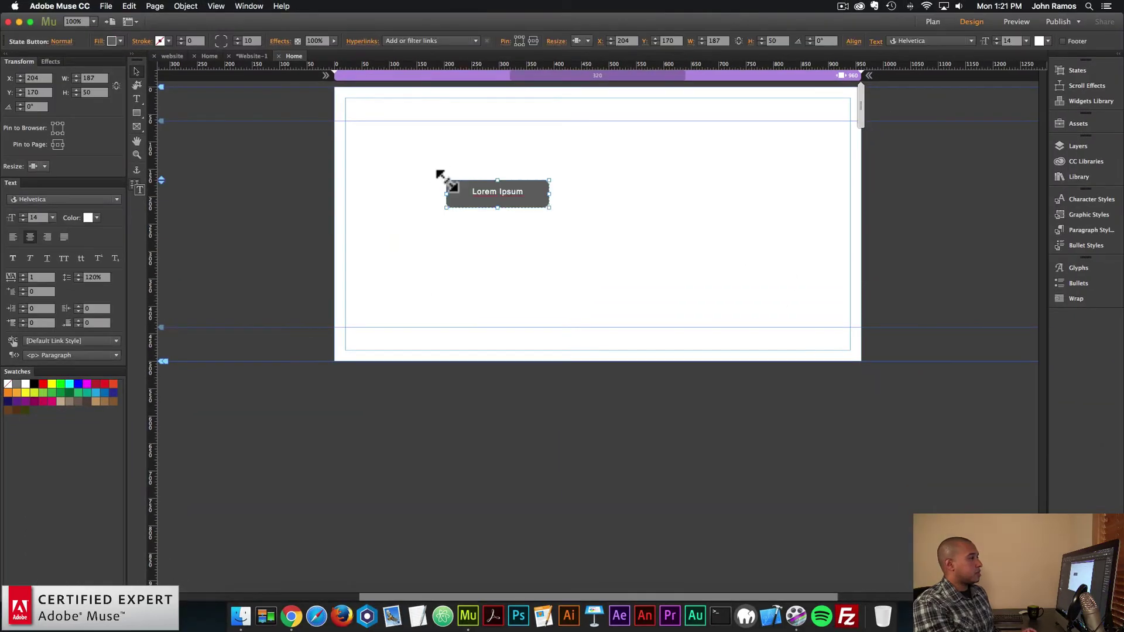
Disable the corner radius on all four corners of the State Button so it has square corners.
left_click(501, 195)
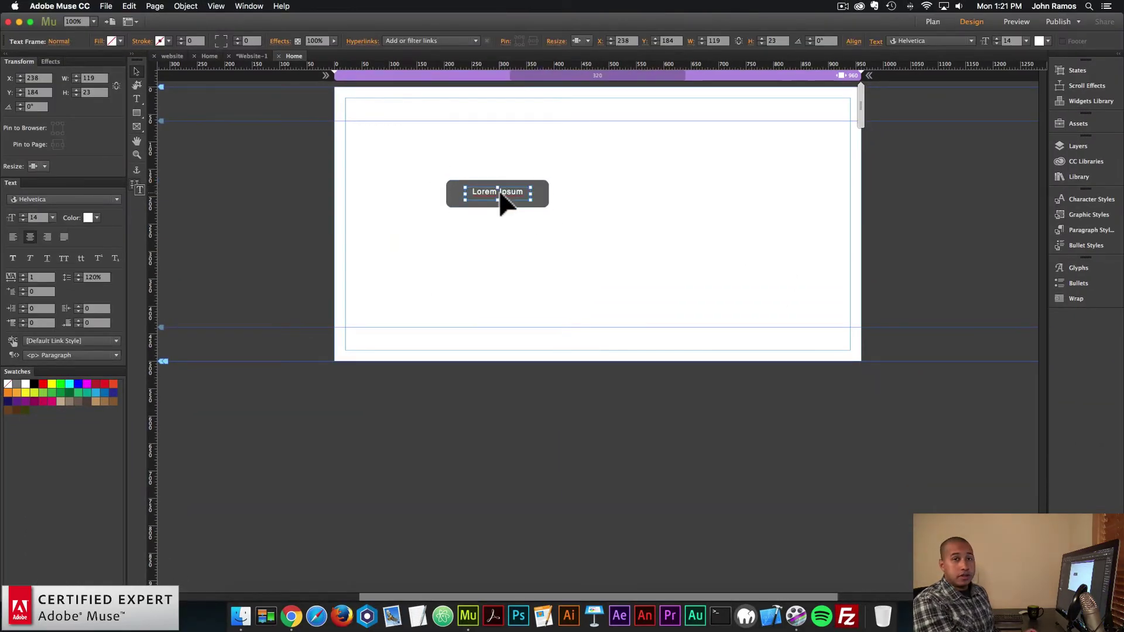
left_click(542, 196)
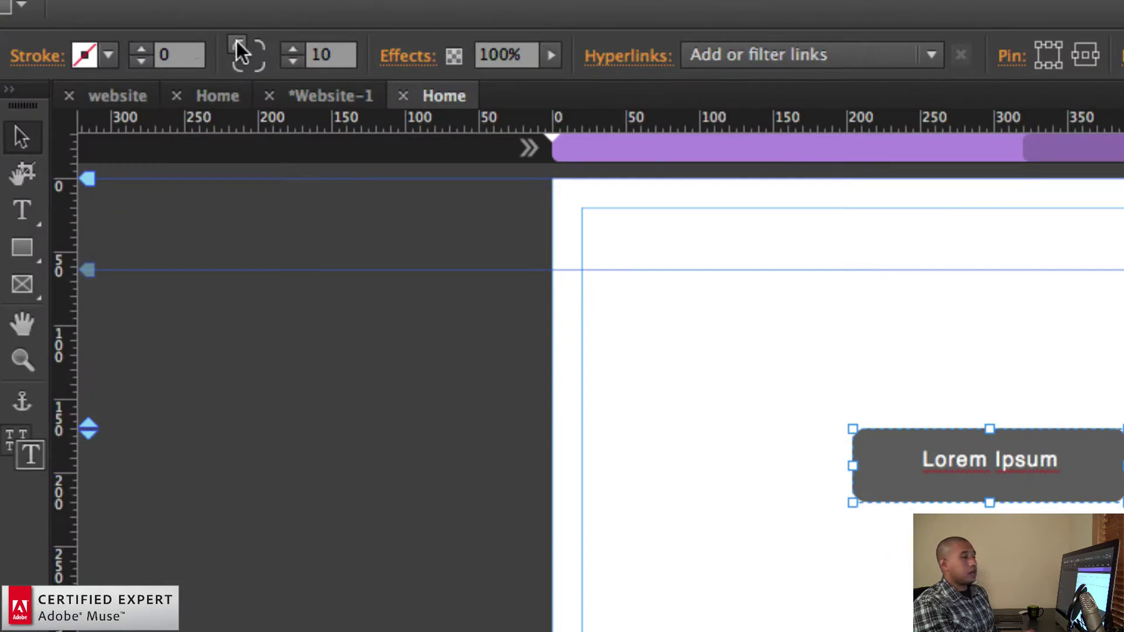
left_click(235, 44)
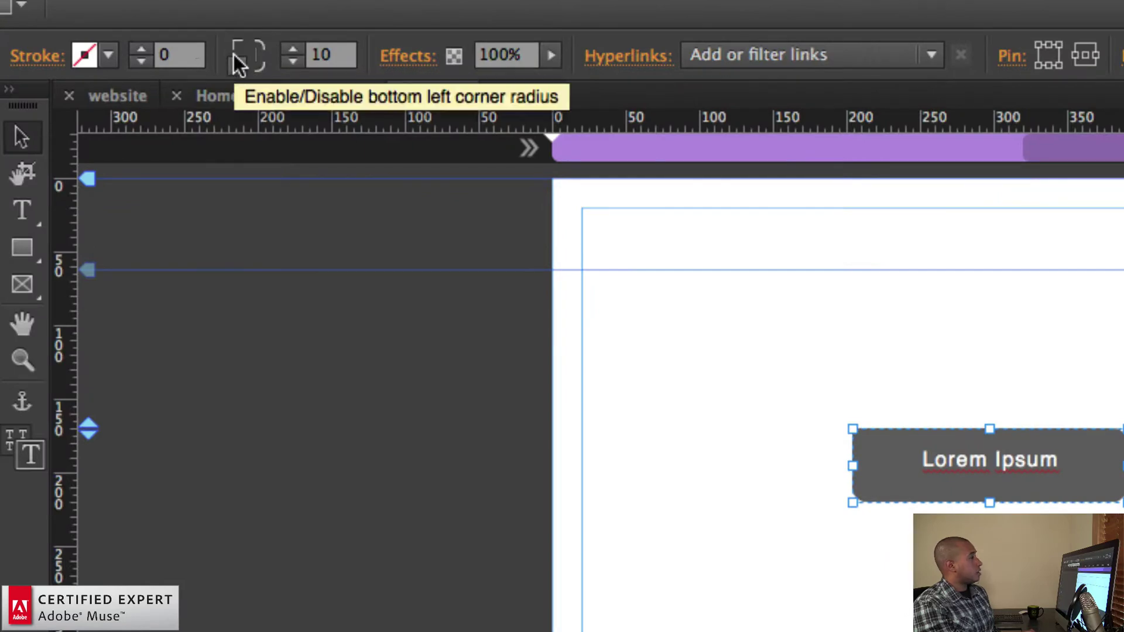
left_click(235, 64)
left_click(260, 63)
left_click(261, 47)
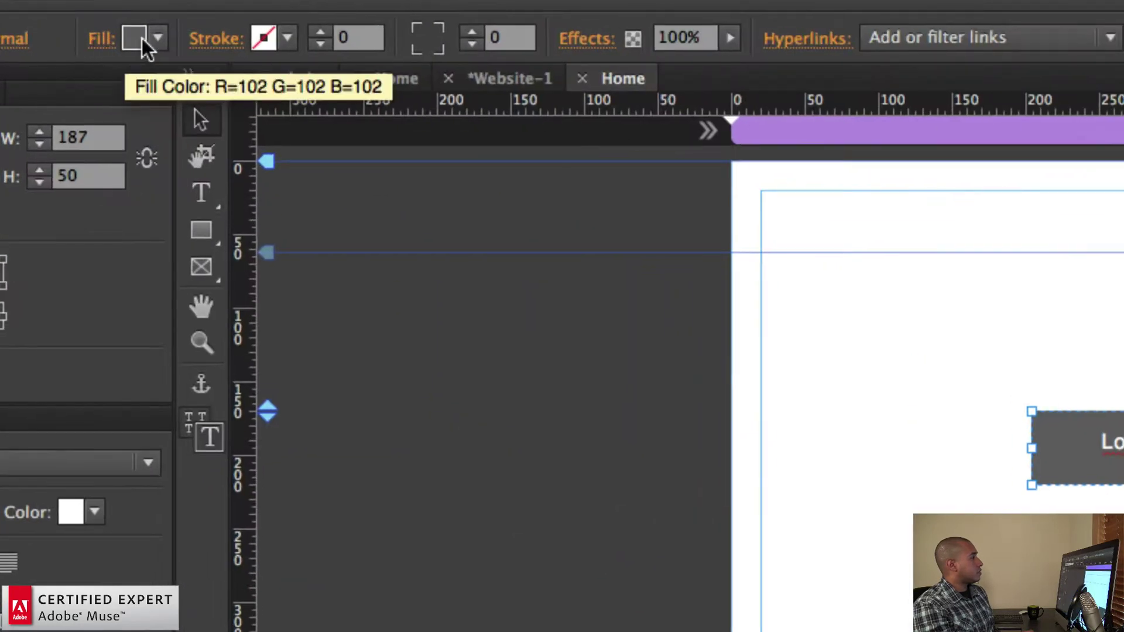
Set the State Button's normal fill colour to the red swatch ED1C27.
left_click(113, 42)
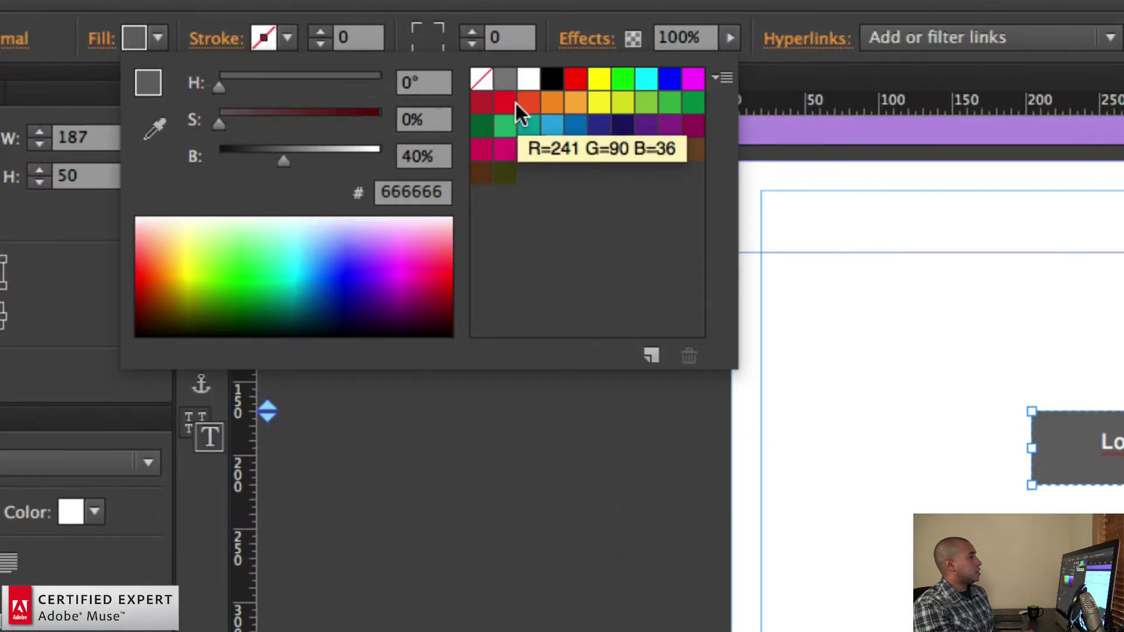
left_click(508, 101)
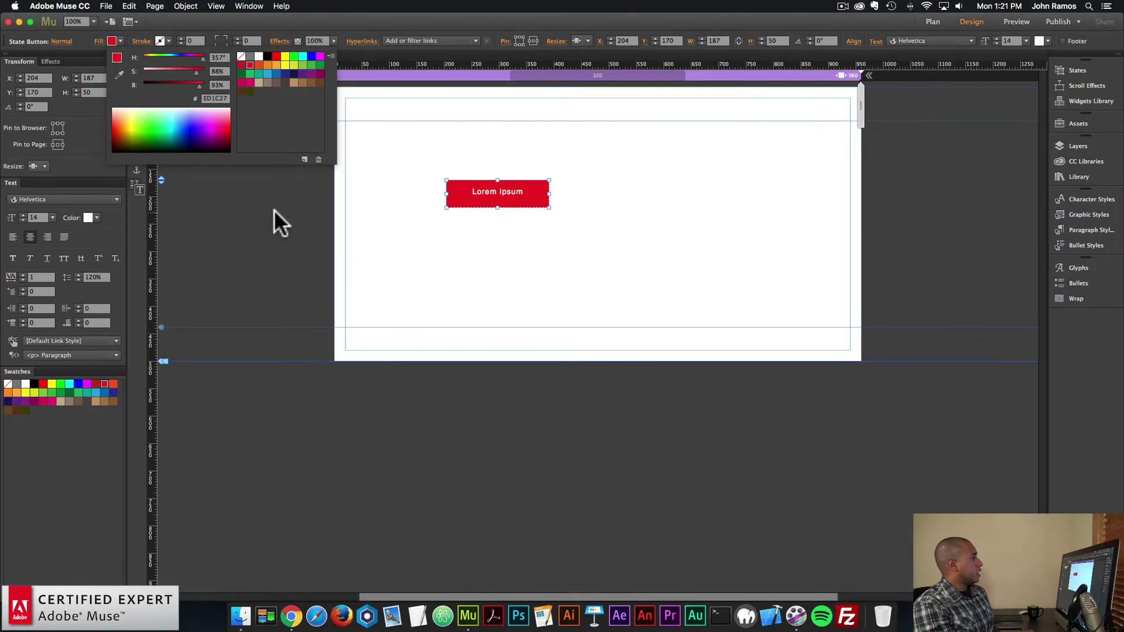
left_click(274, 210)
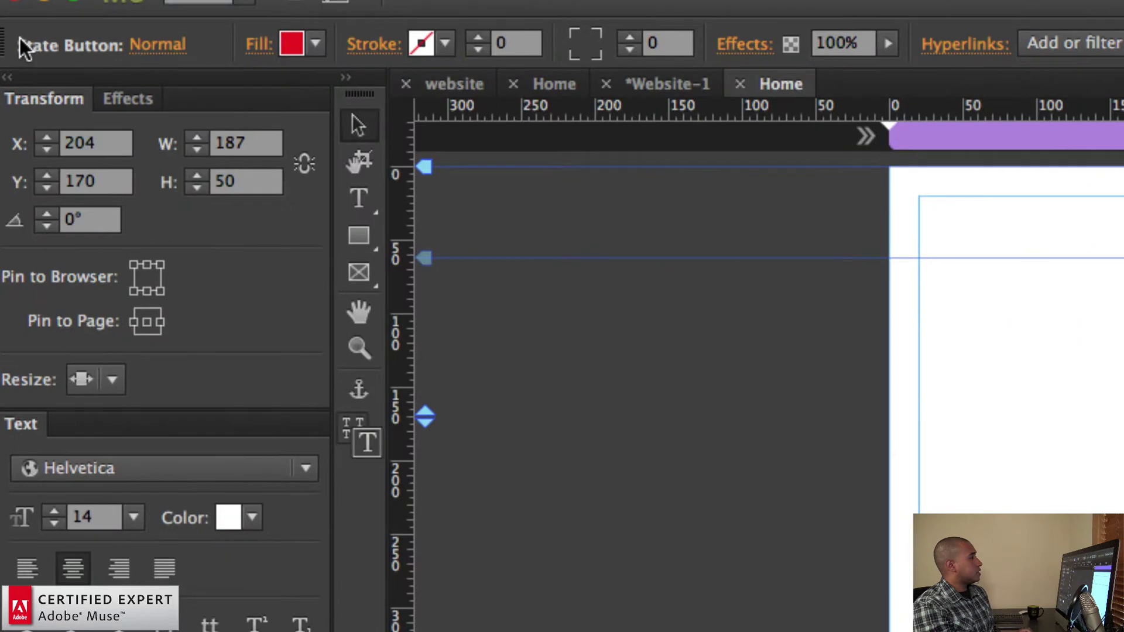
Review the State Button's available states and look at the finished menu button in the Chrome preview for comparison.
left_click(86, 42)
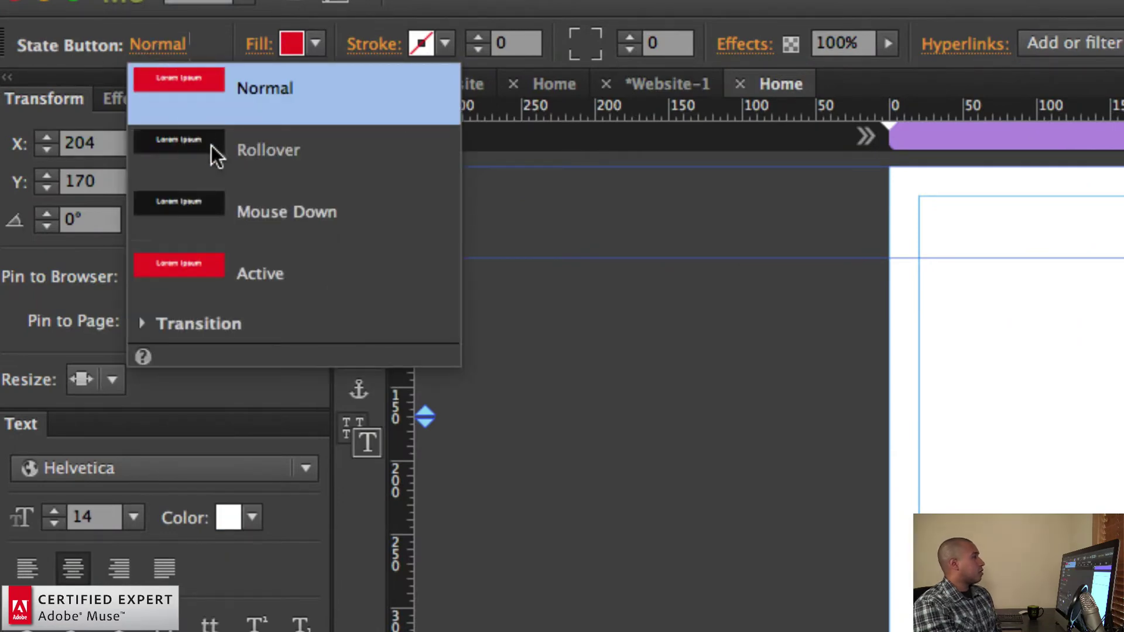
mouse_move(212, 148)
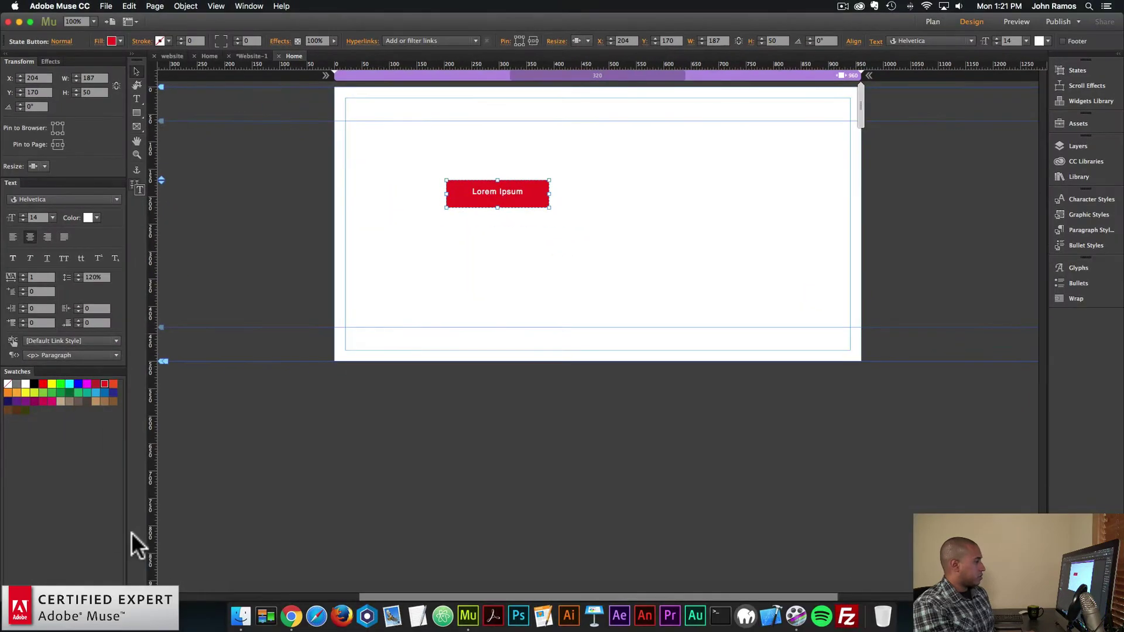
left_click(281, 609)
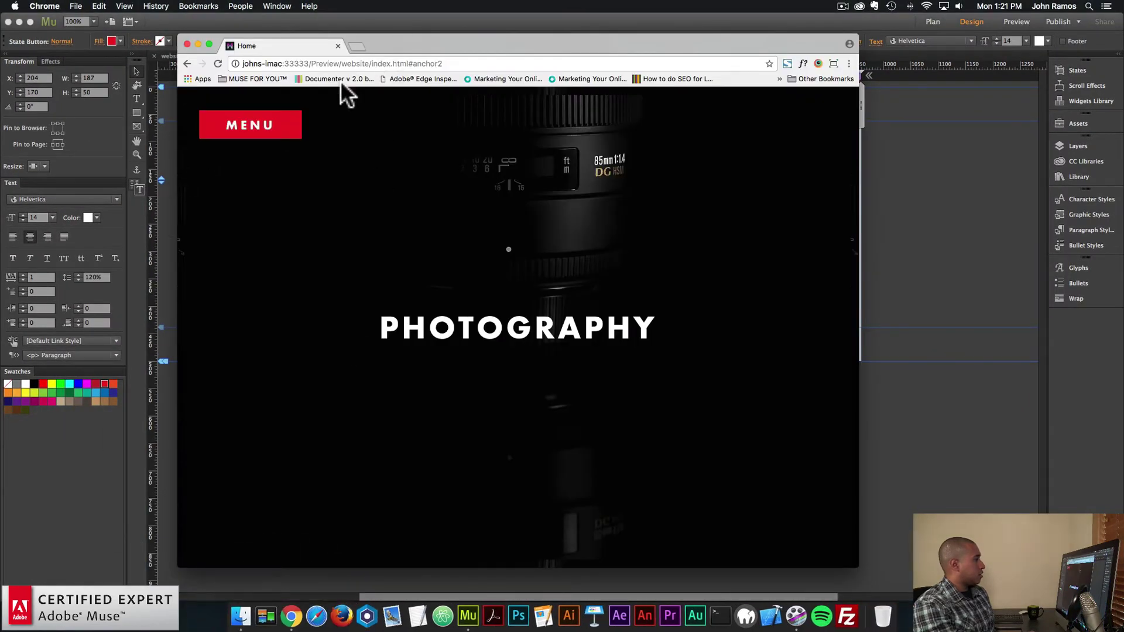
left_click(352, 23)
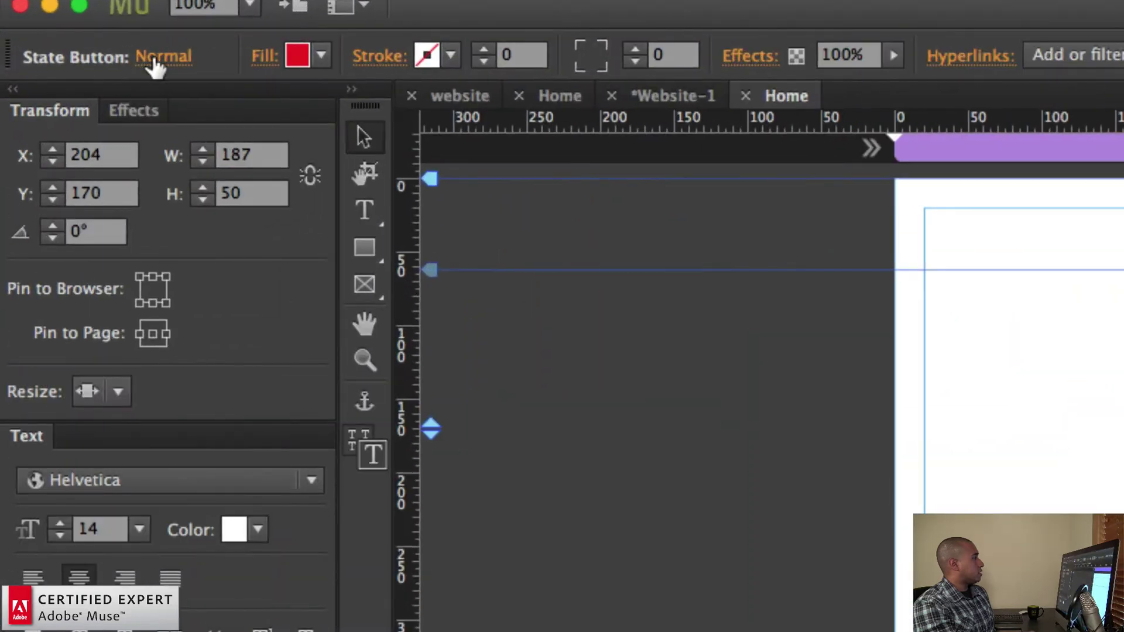
Set the State Button's Rollover fill to white and return the button to its Normal state.
left_click(61, 41)
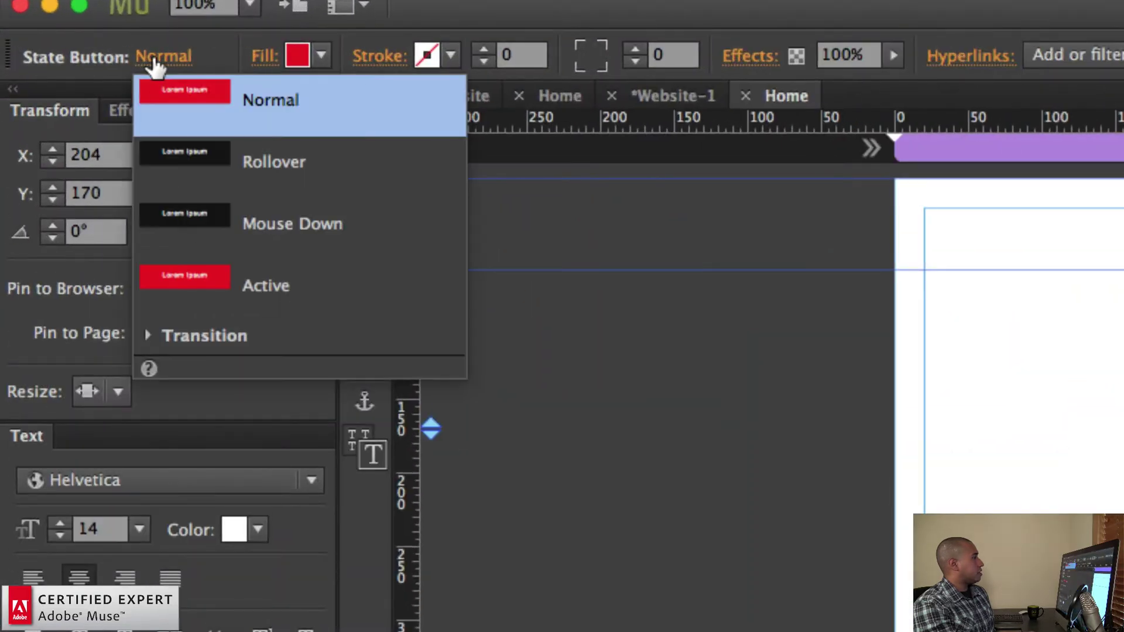
left_click(237, 153)
left_click(321, 55)
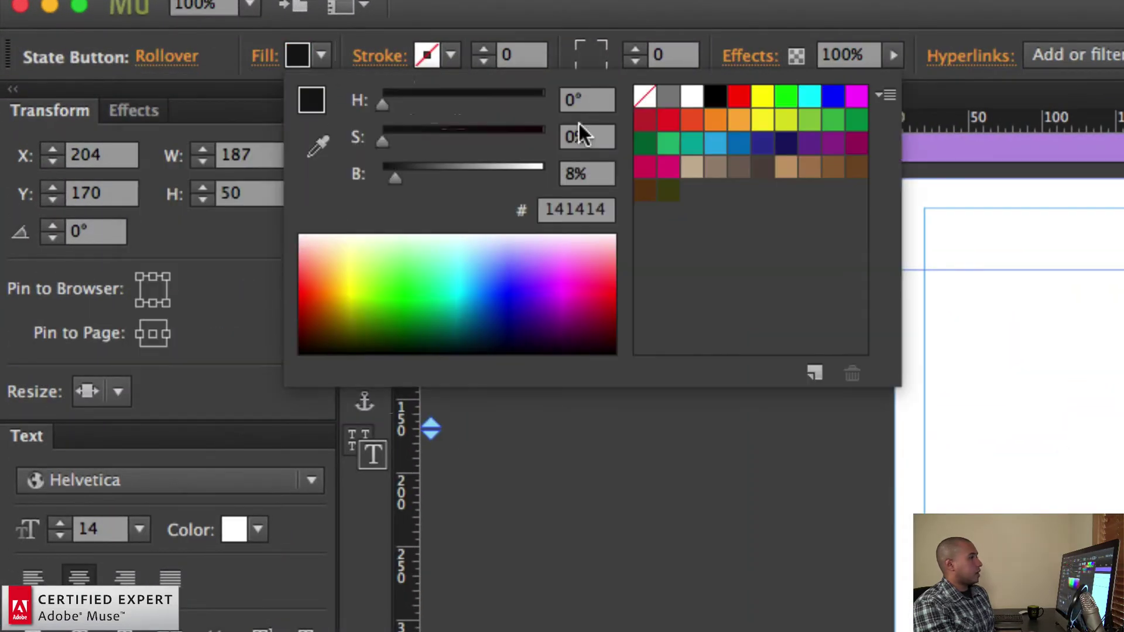
left_click(694, 94)
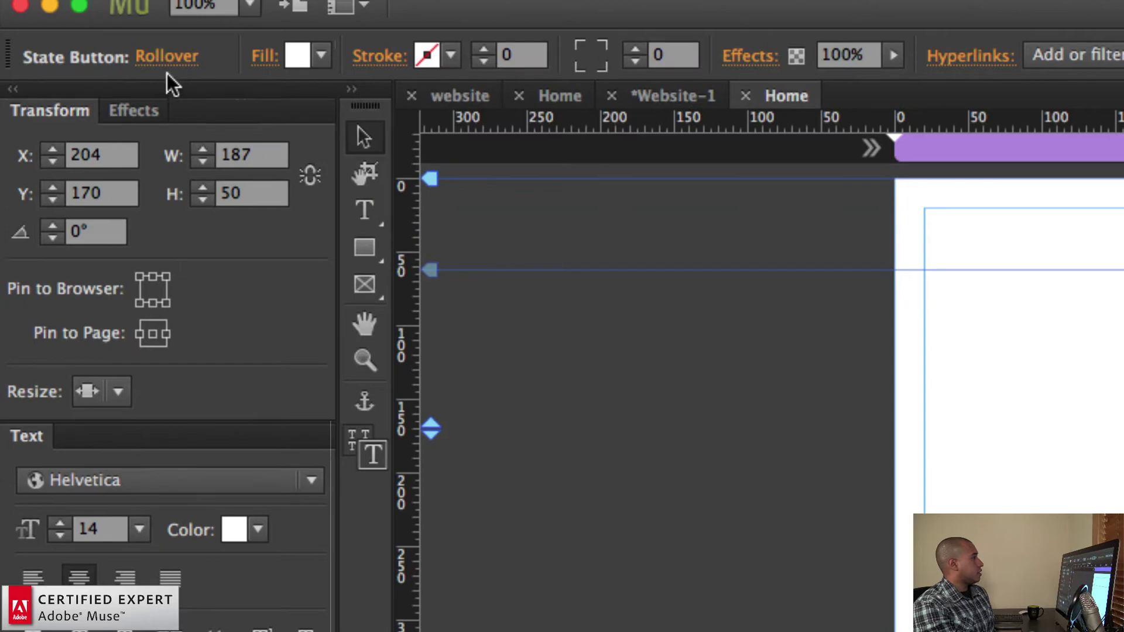
left_click(172, 62)
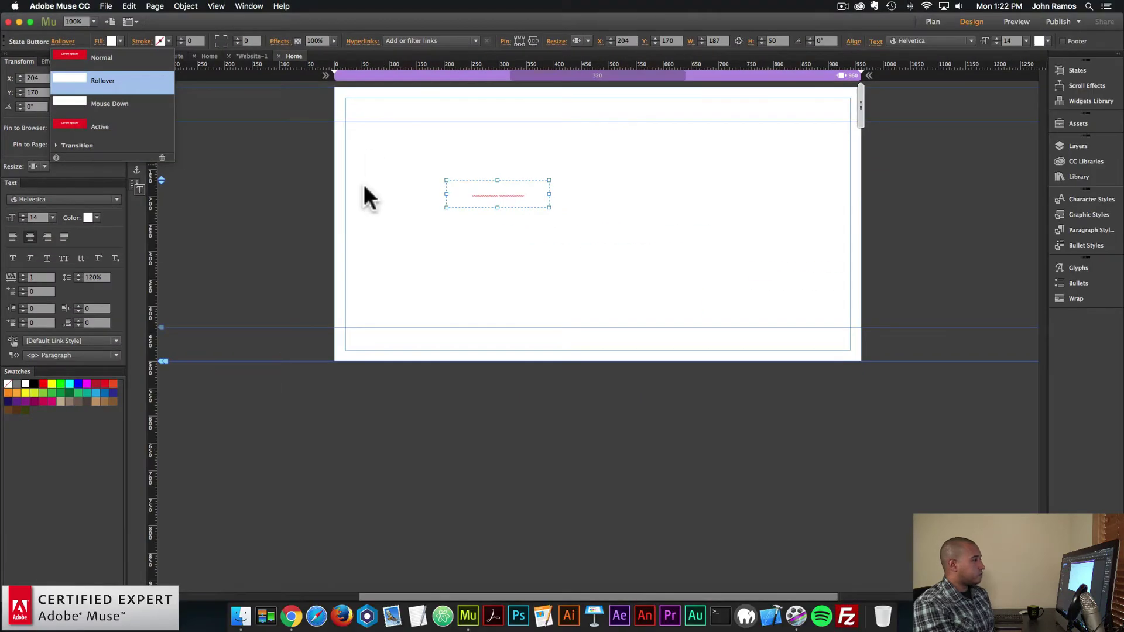
left_click(503, 237)
left_click(503, 236)
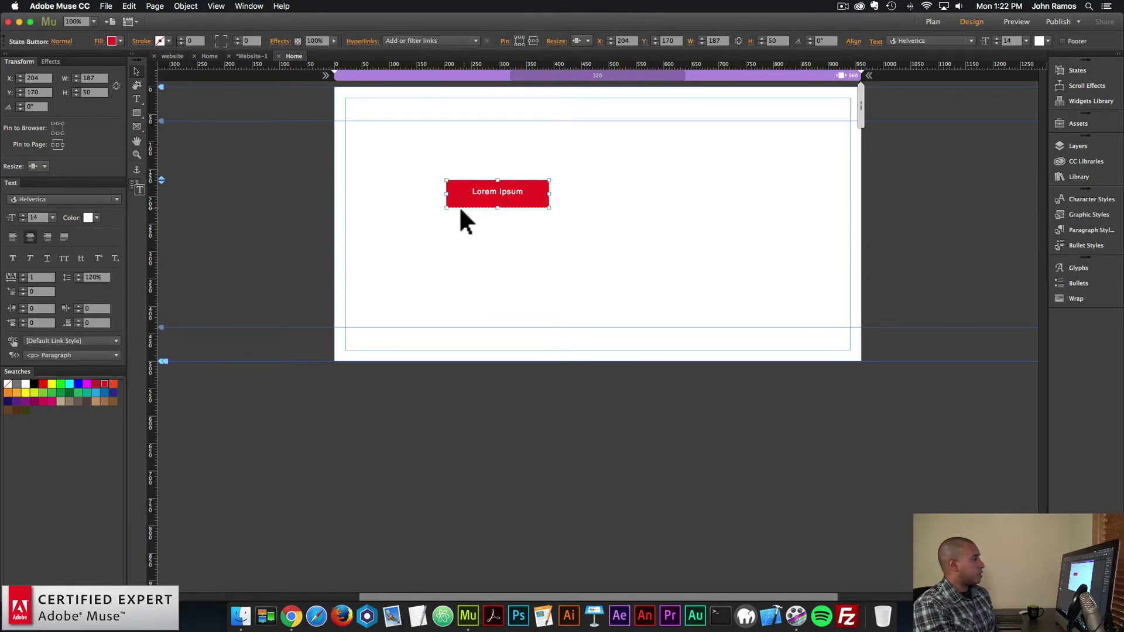
Replace the State Button's placeholder label with the text "menu".
left_click(502, 199)
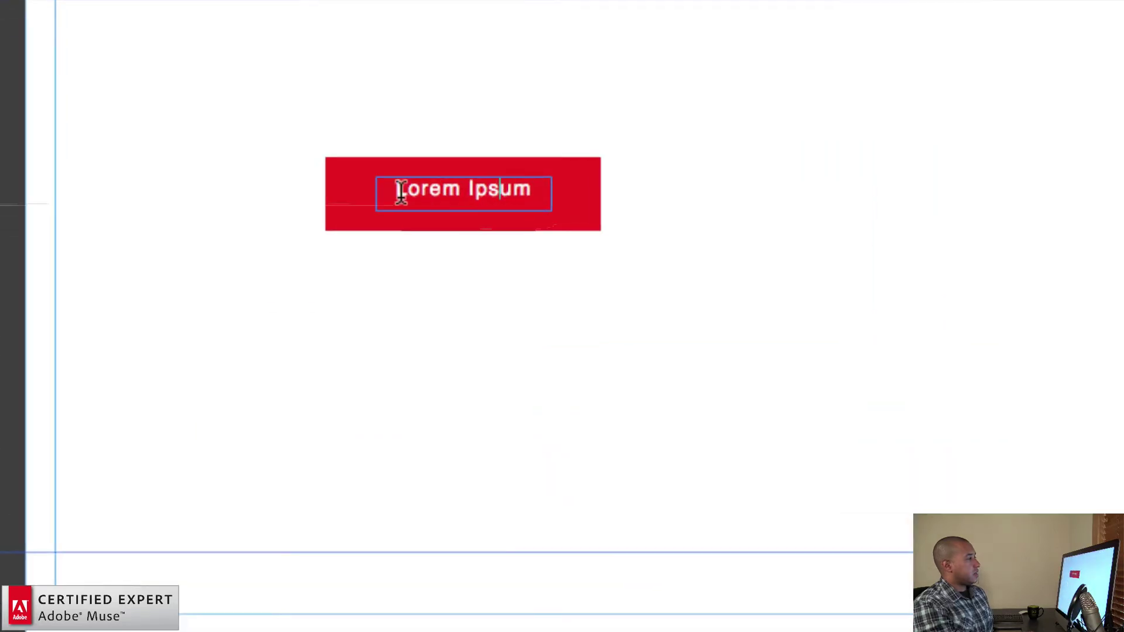
left_click_drag(473, 192, 527, 188)
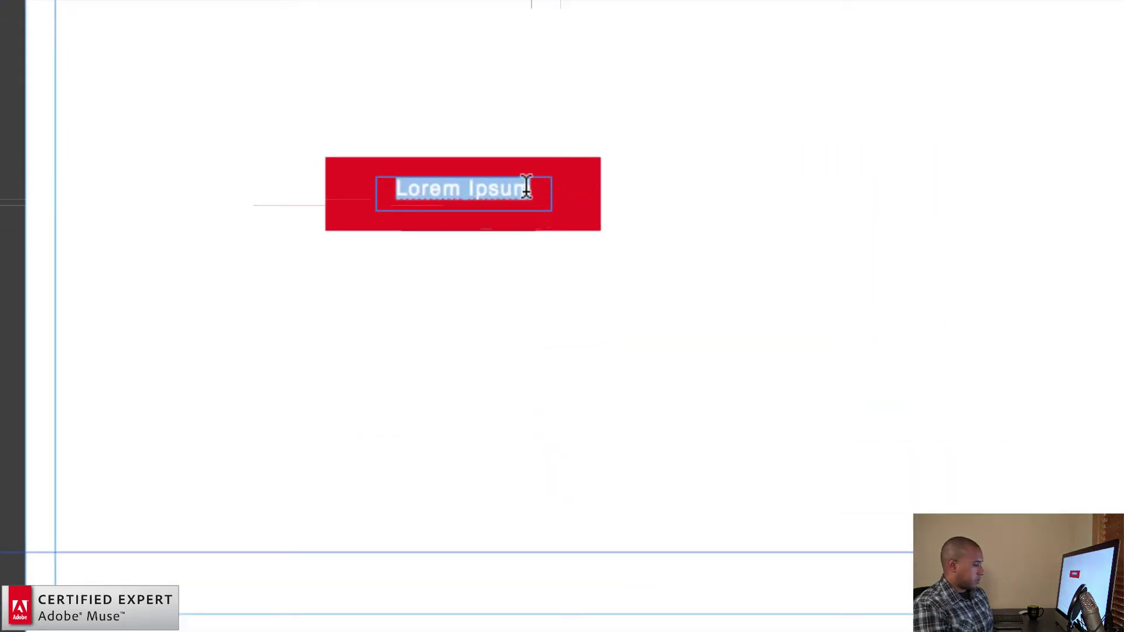
type("M")
key("BackSpace")
type("menu")
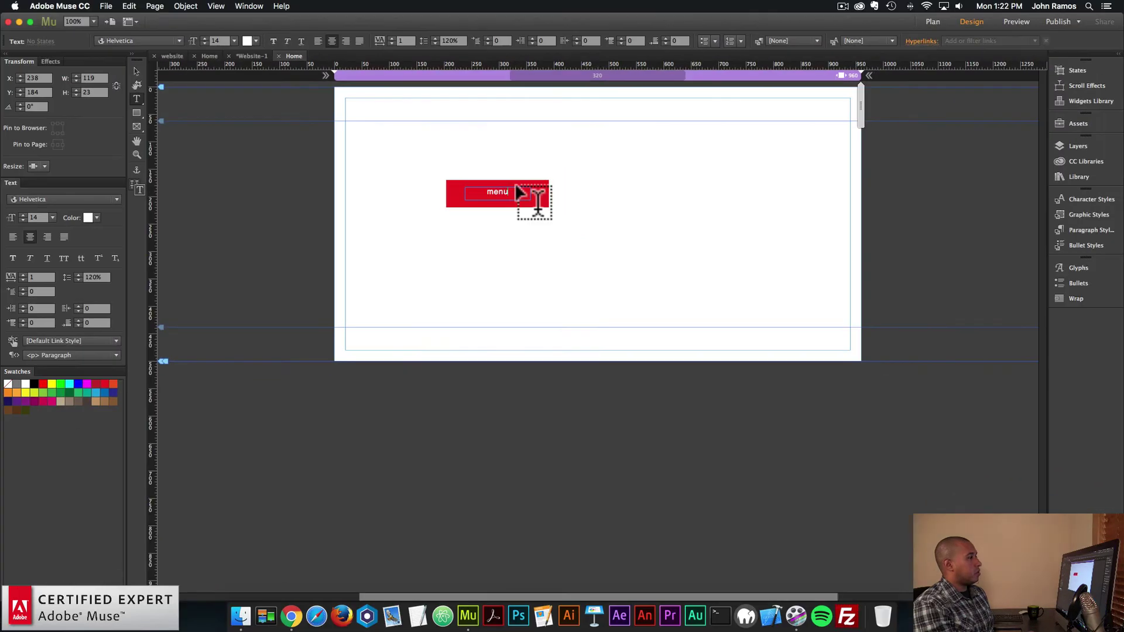
Set the font of the button's label text to Futura PT Bold Bold.
left_click_drag(564, 178, 433, 187)
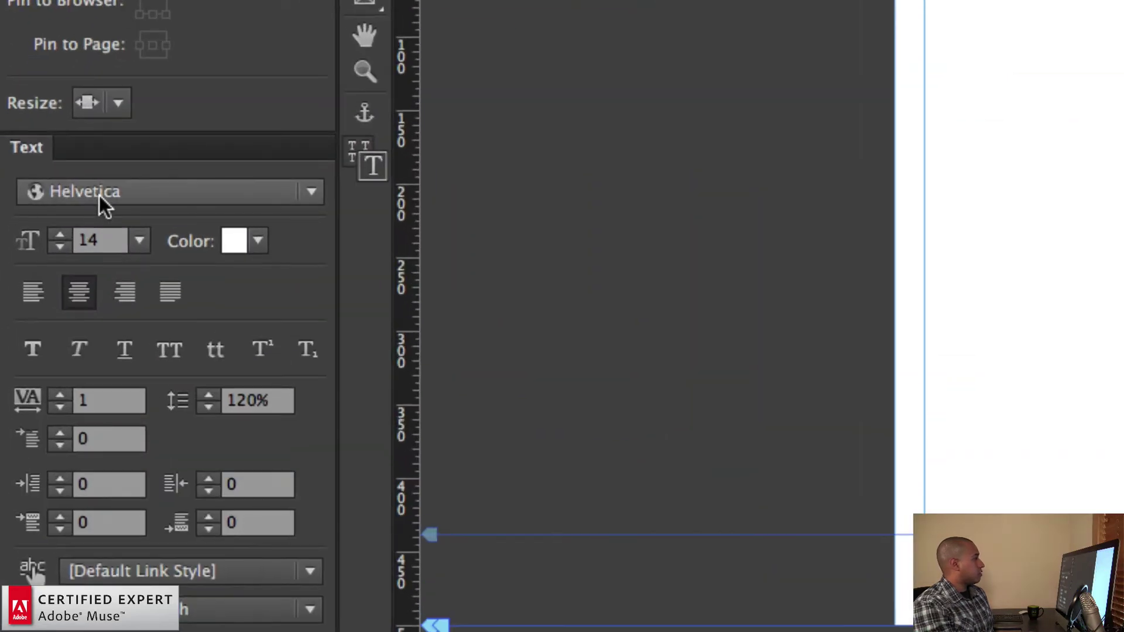
left_click(37, 200)
type("futur")
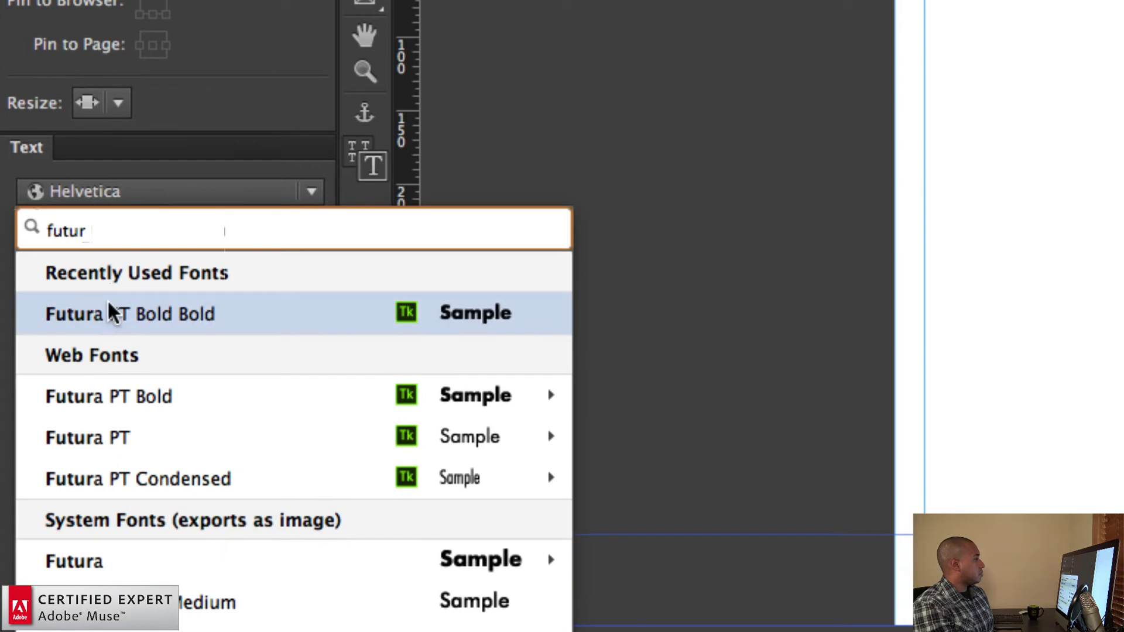
left_click(115, 316)
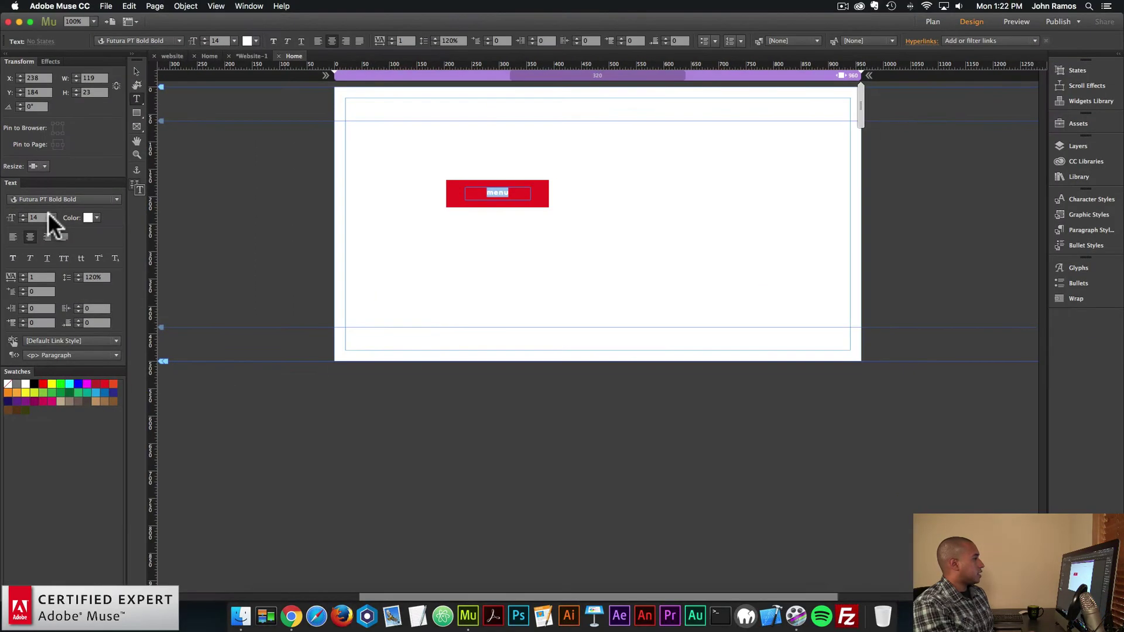
Format the button's label in all caps at size 24 with a tracking of 5.
left_click(139, 240)
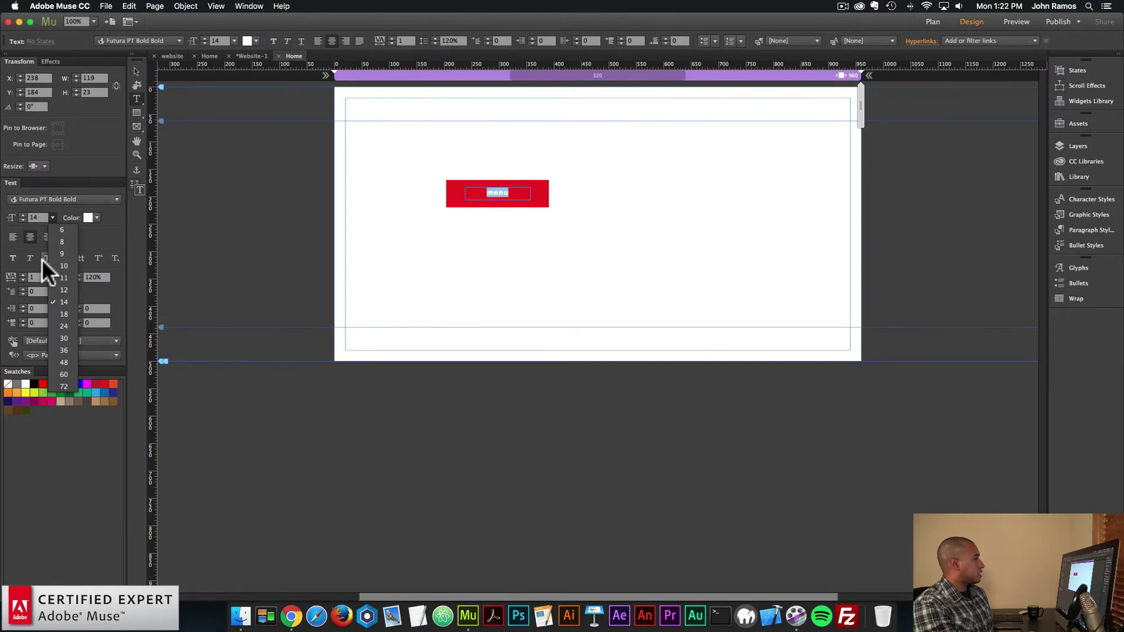
left_click(52, 321)
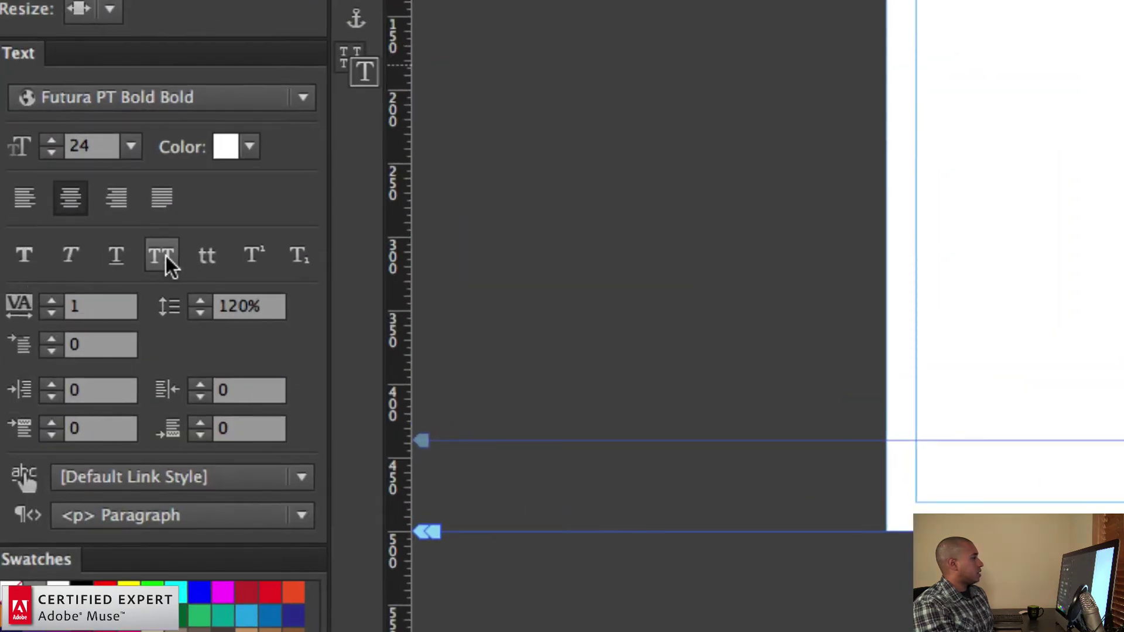
left_click(165, 256)
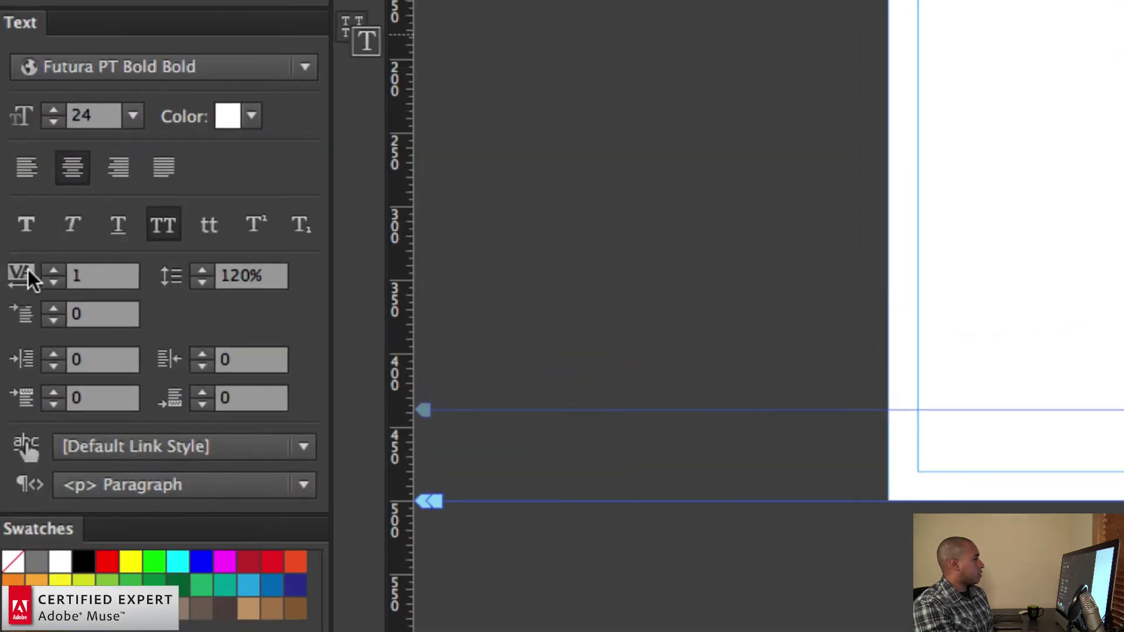
left_click(53, 271)
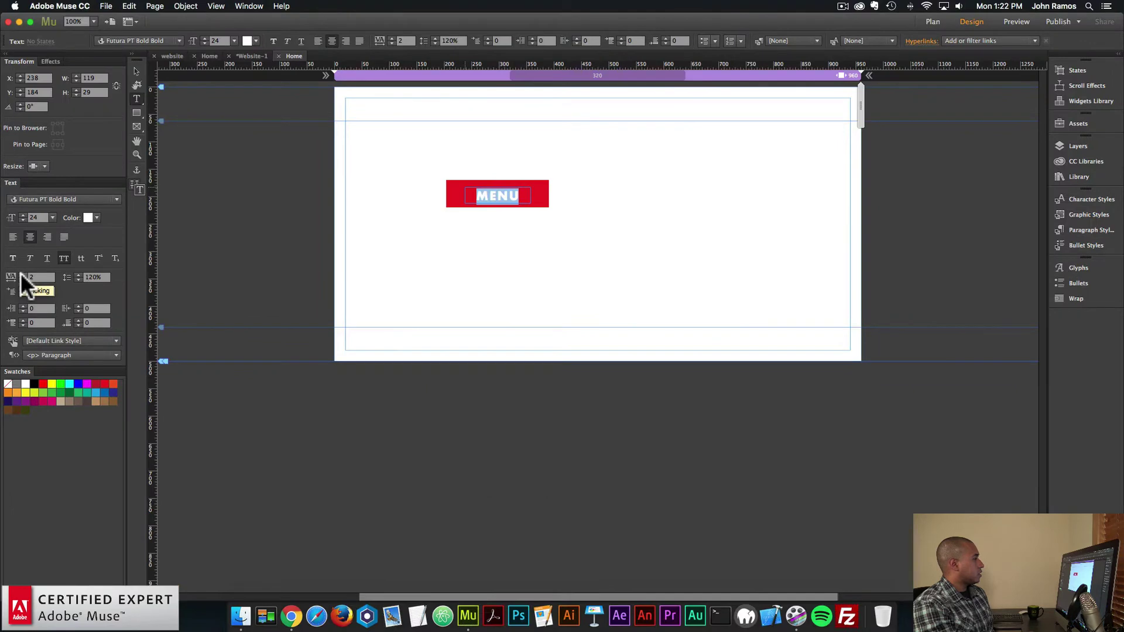
left_click(22, 274)
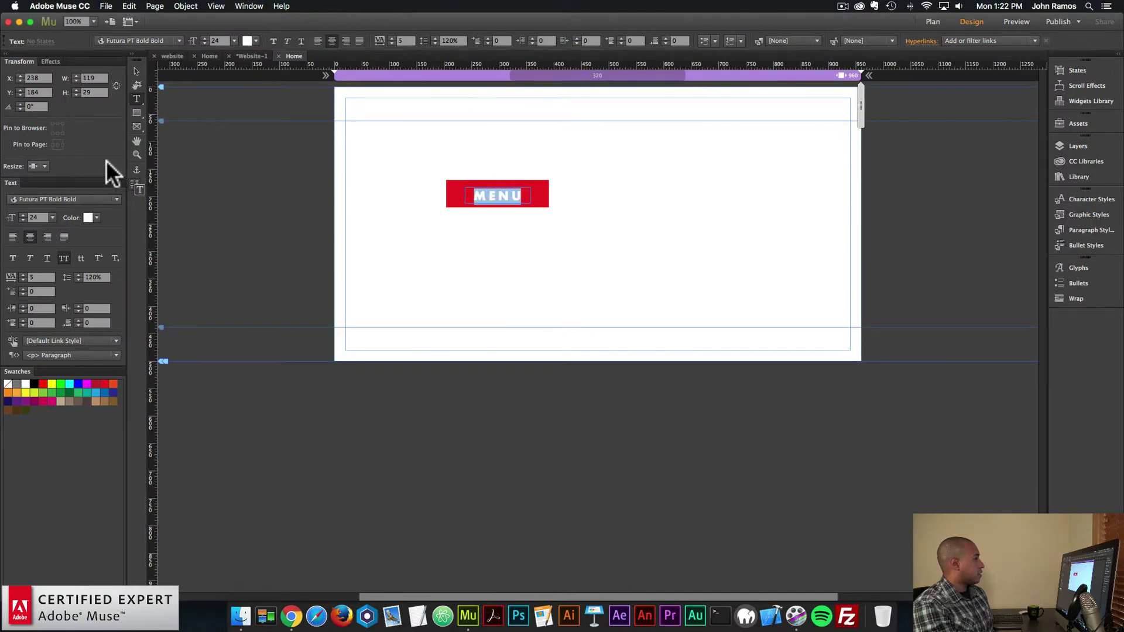
Centre the MENU label inside the State Button and change the button's Normal fill to the darker red swatch.
left_click(136, 72)
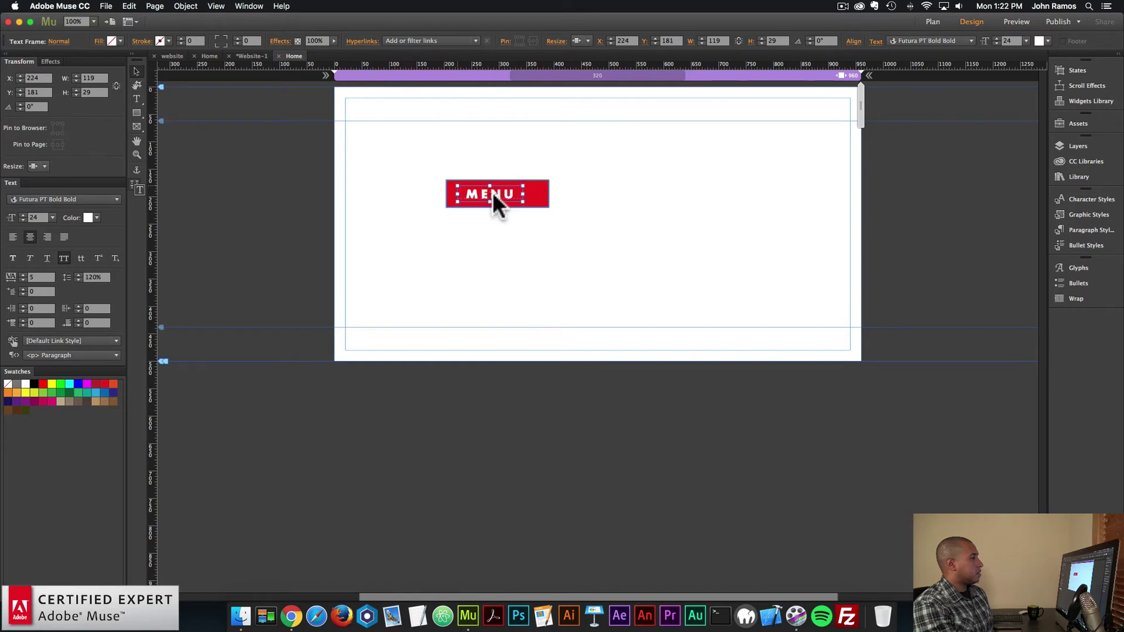
left_click(503, 255)
left_click(508, 195)
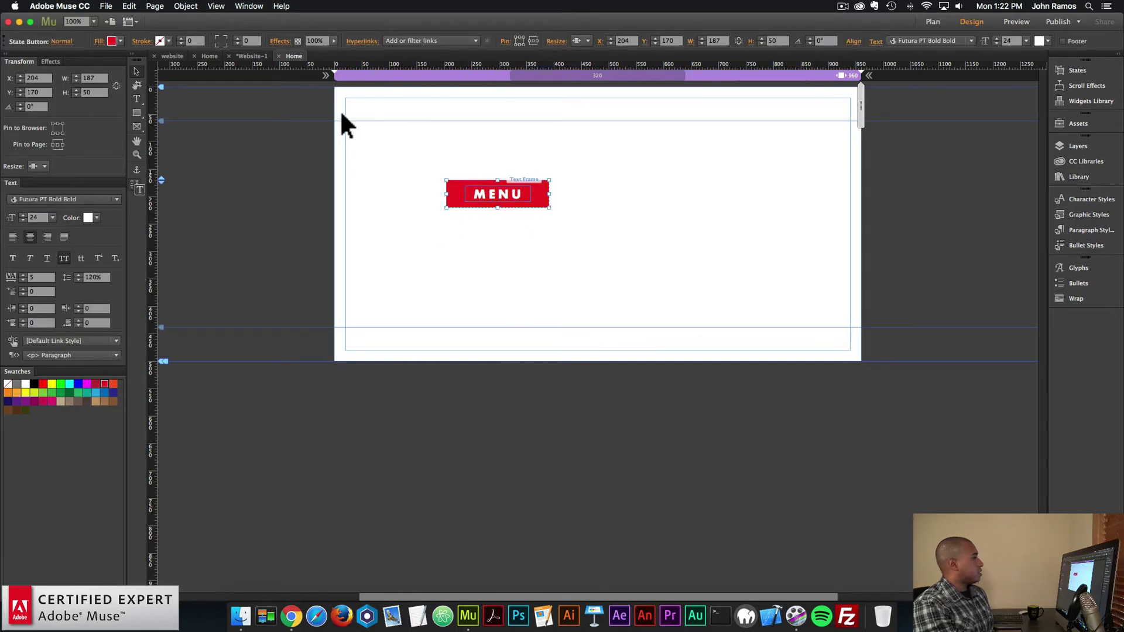
left_click(119, 40)
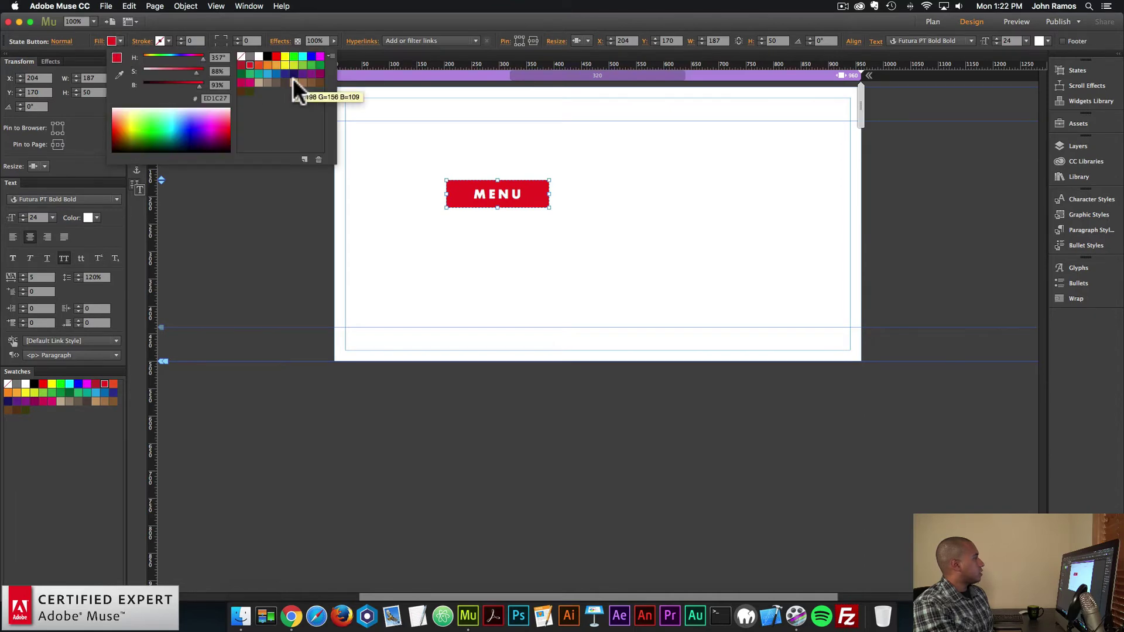
left_click(242, 65)
left_click(364, 169)
Set the MENU label's text colour to black (000000) in its Rollover state and deselect the button.
double_click(497, 198)
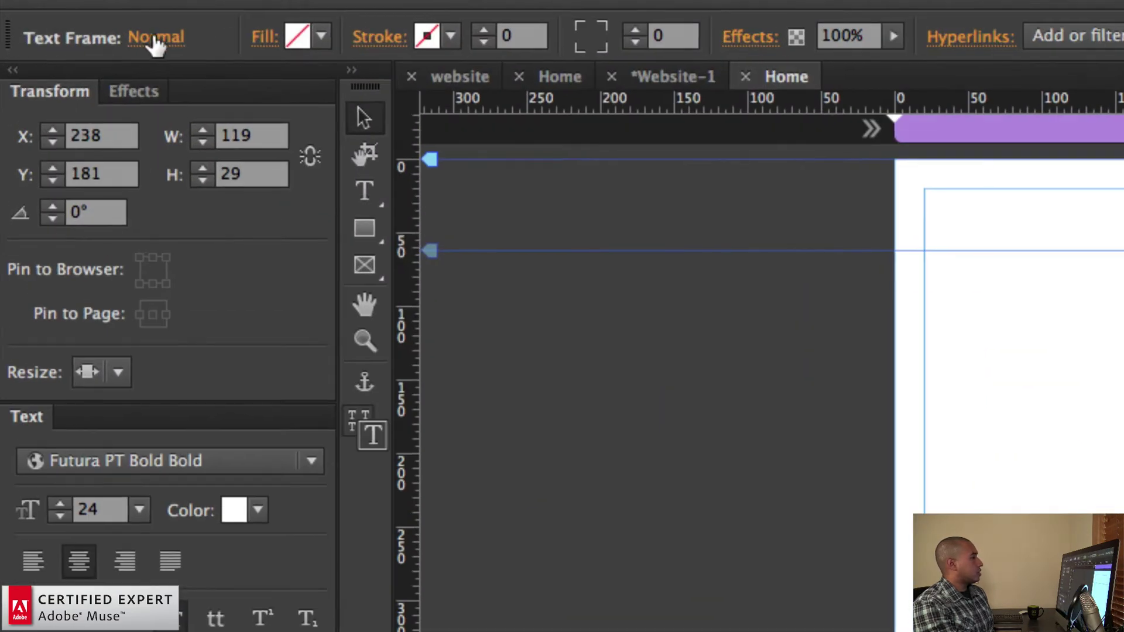
left_click(58, 41)
left_click(196, 140)
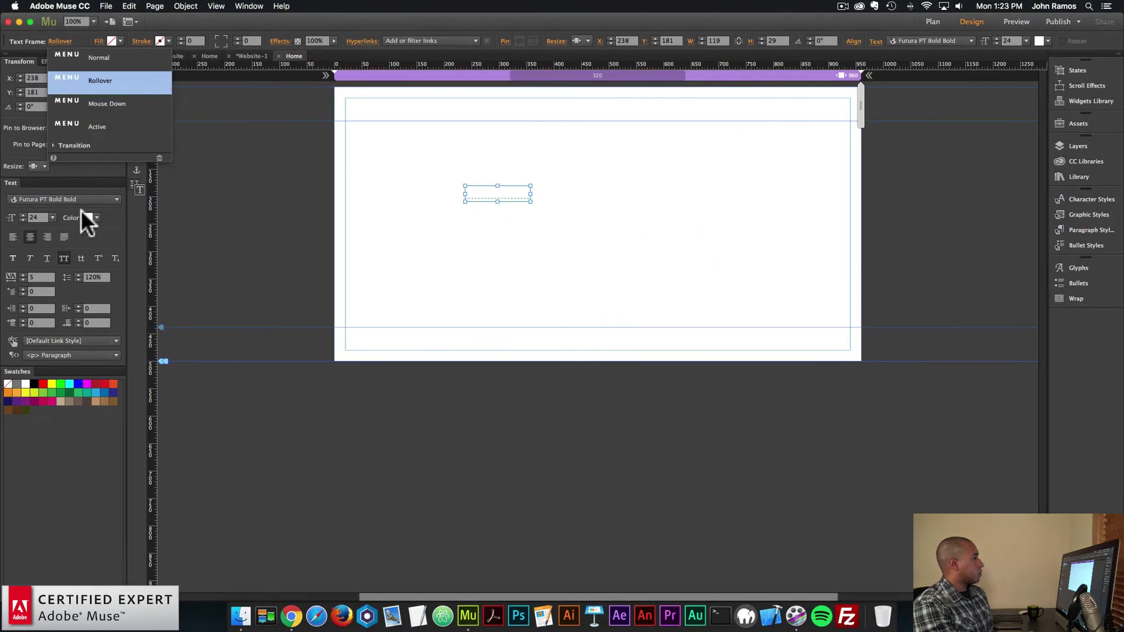
left_click(87, 216)
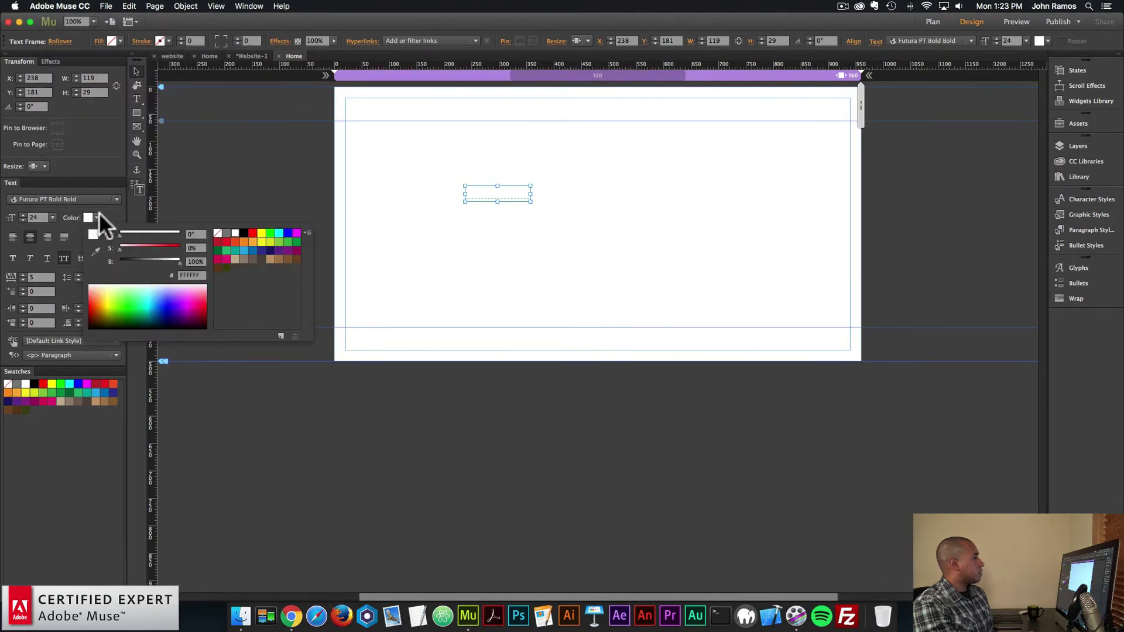
left_click(244, 233)
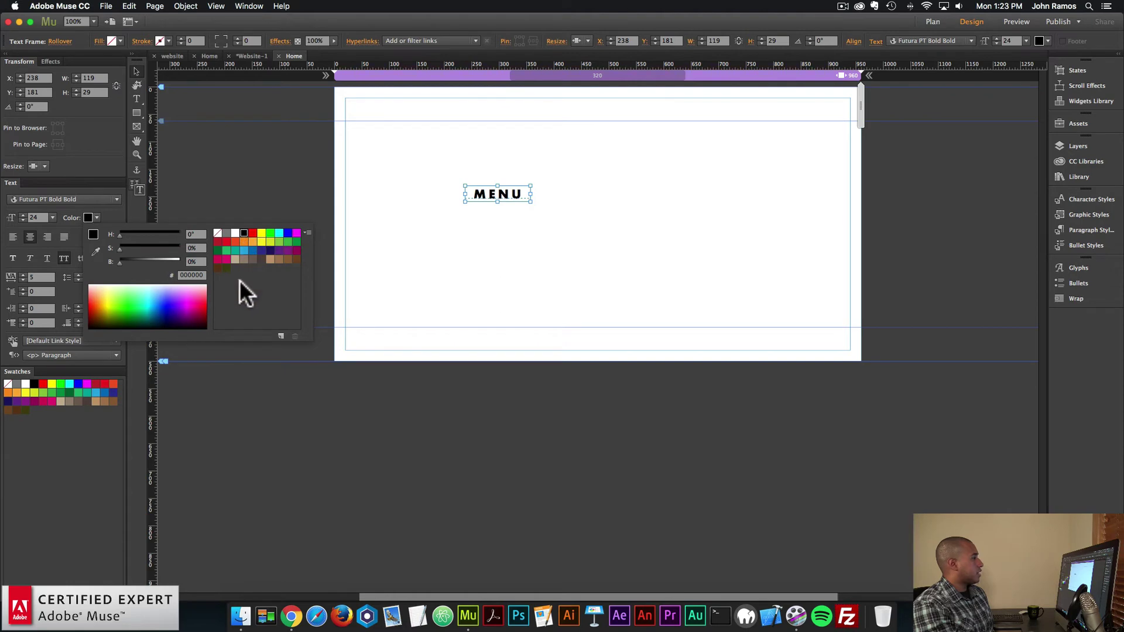
left_click(244, 178)
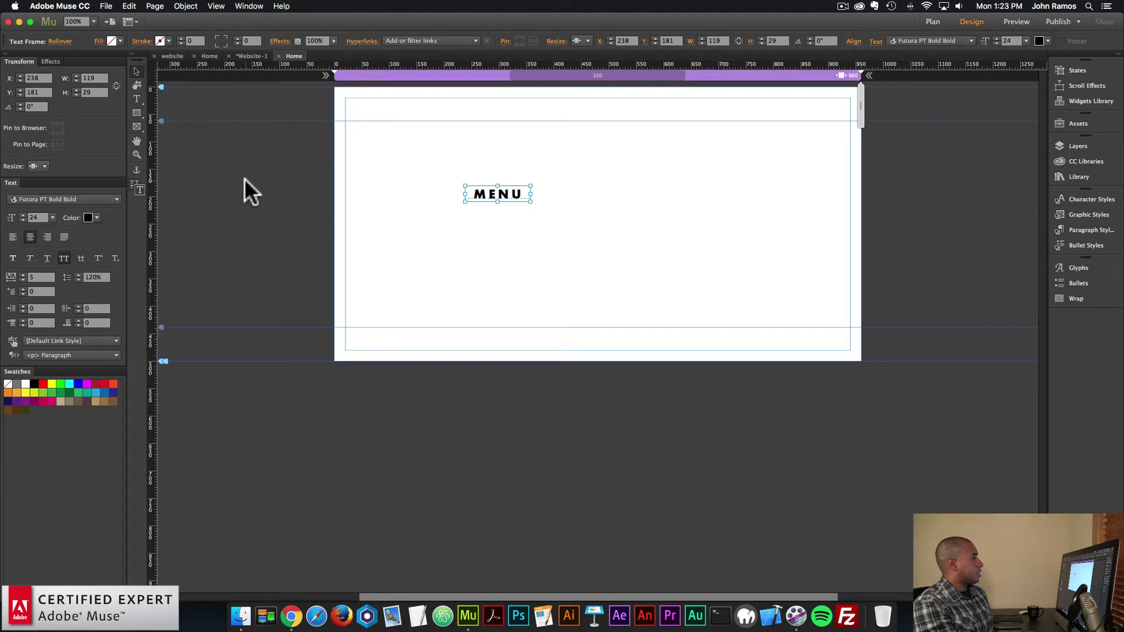
left_click(389, 226)
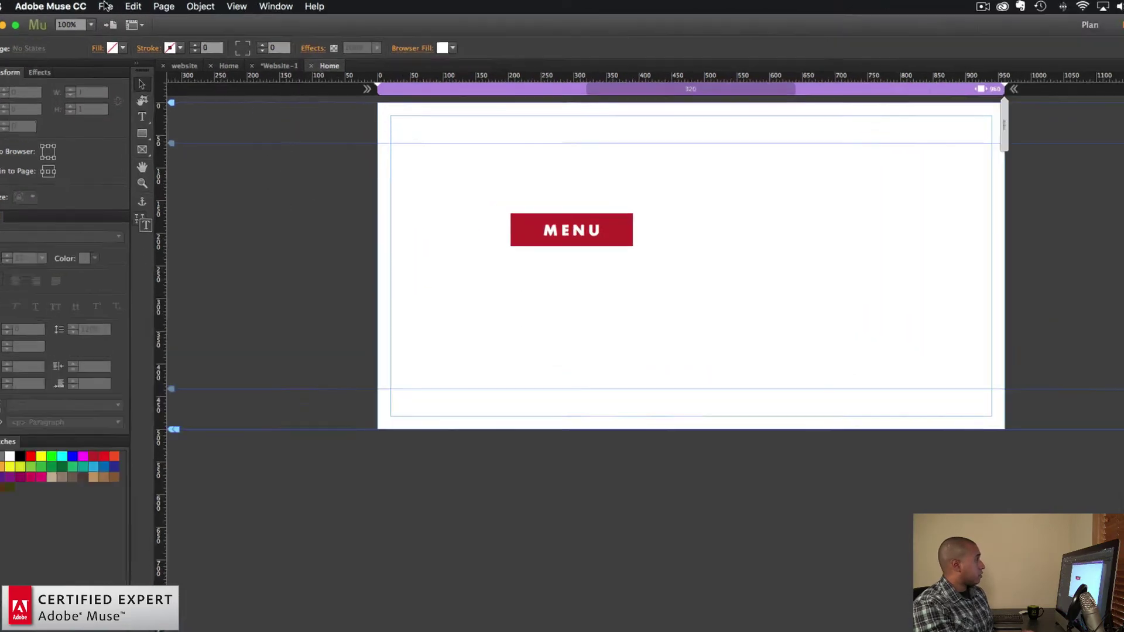
Preview the page in the browser, check the button's rollover effect and return to the Muse design.
left_click(108, 8)
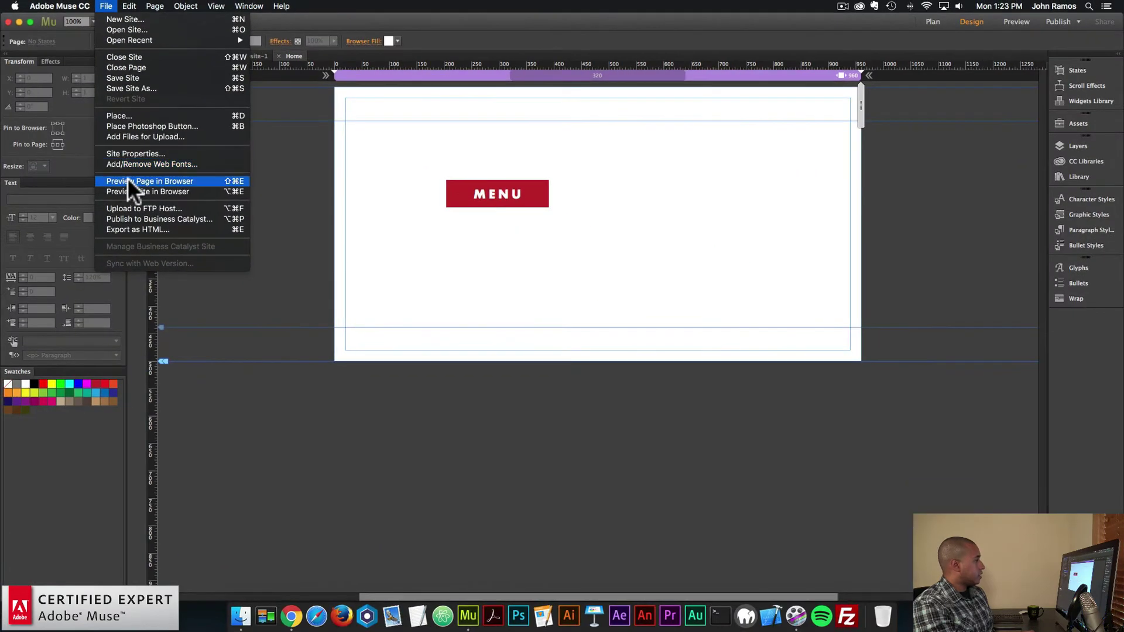
left_click(128, 177)
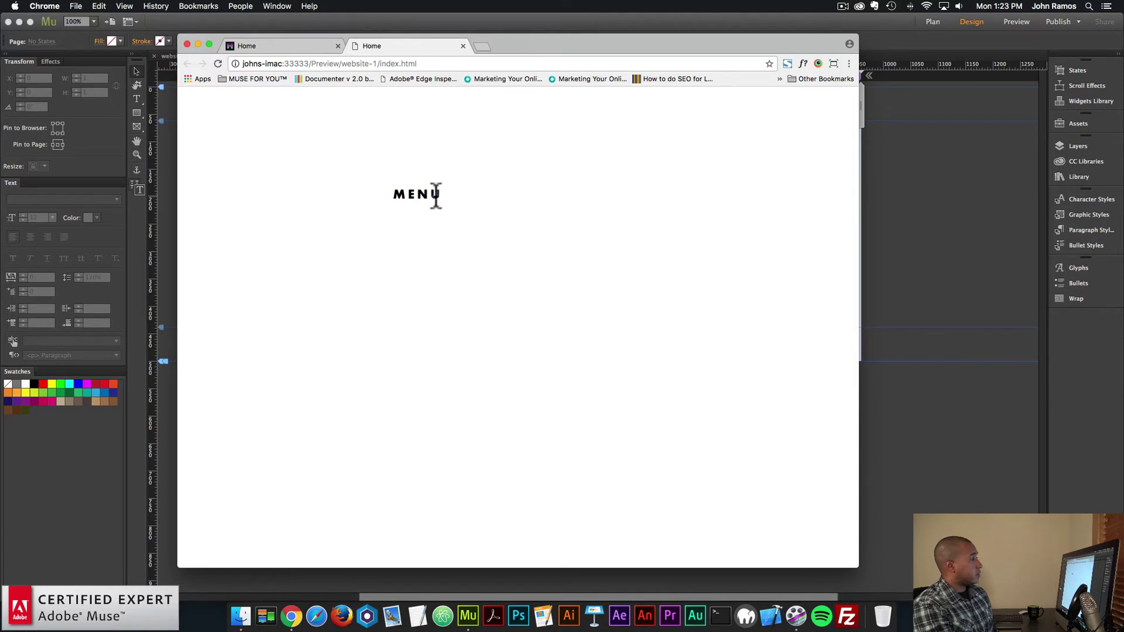
left_click(876, 231)
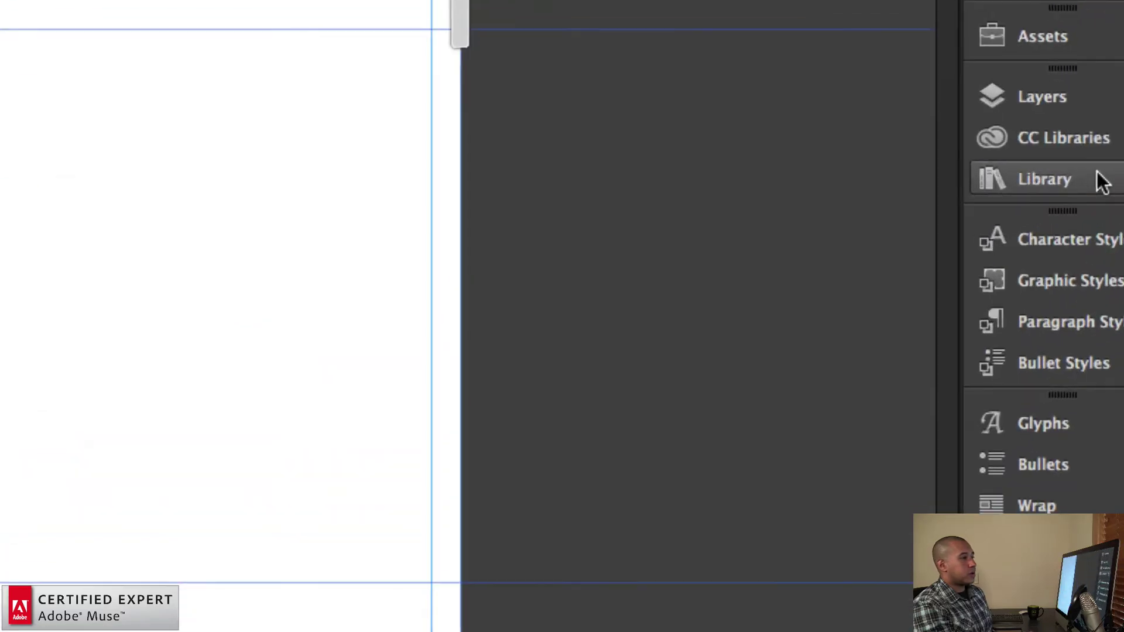
Filter the Library for "big" and place the BIG Menu – Corner Shape widget beside the page.
left_click(1099, 177)
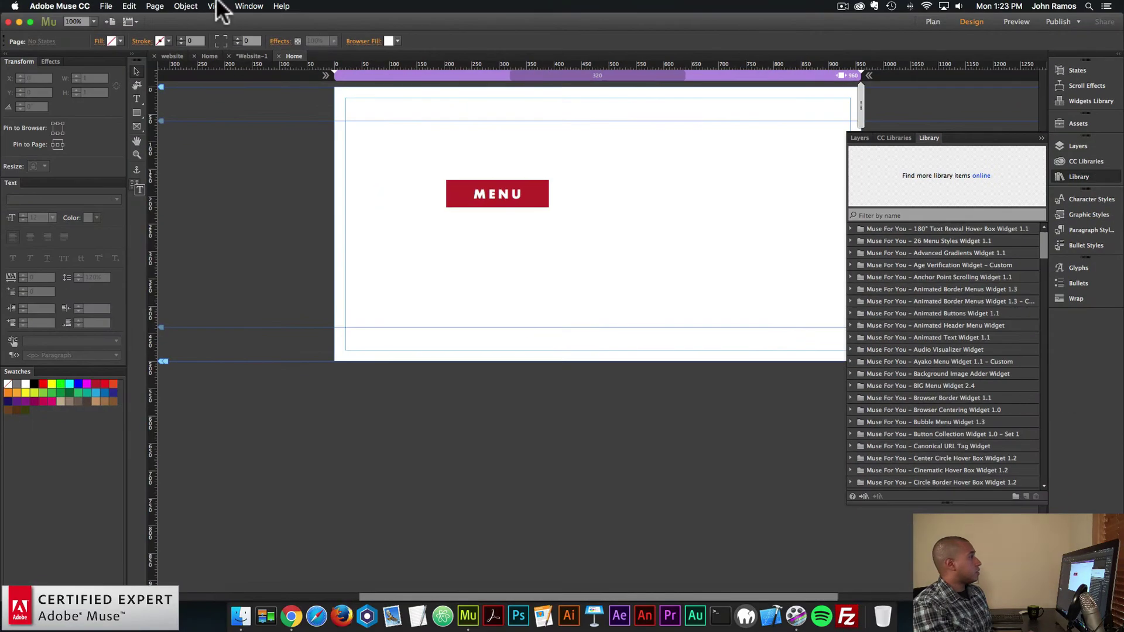
left_click(248, 7)
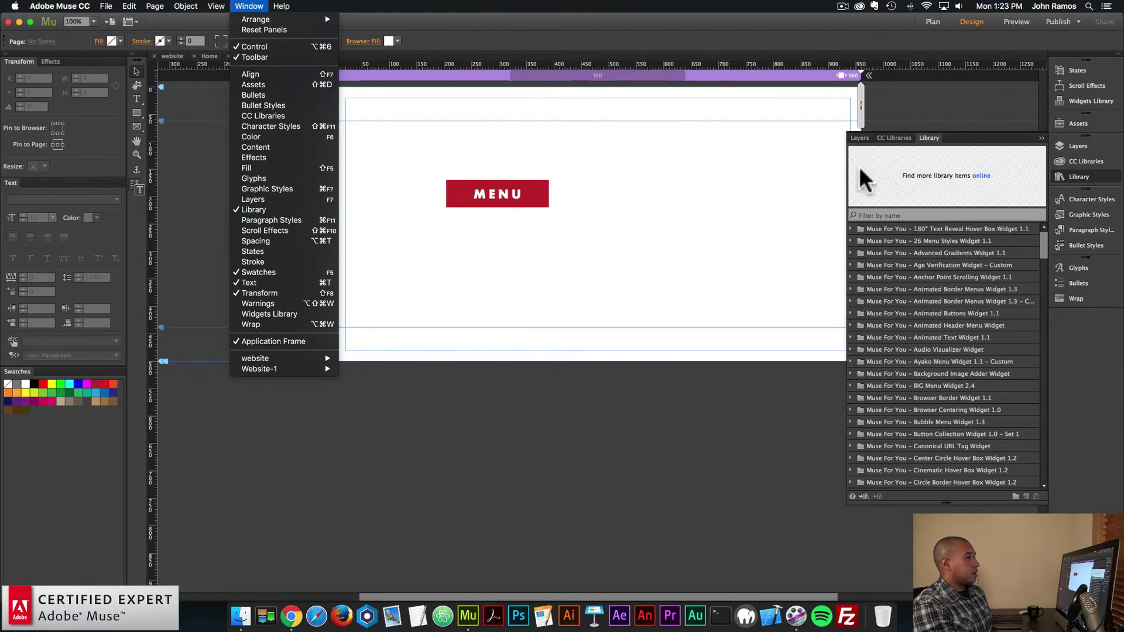
left_click(877, 215)
type("big")
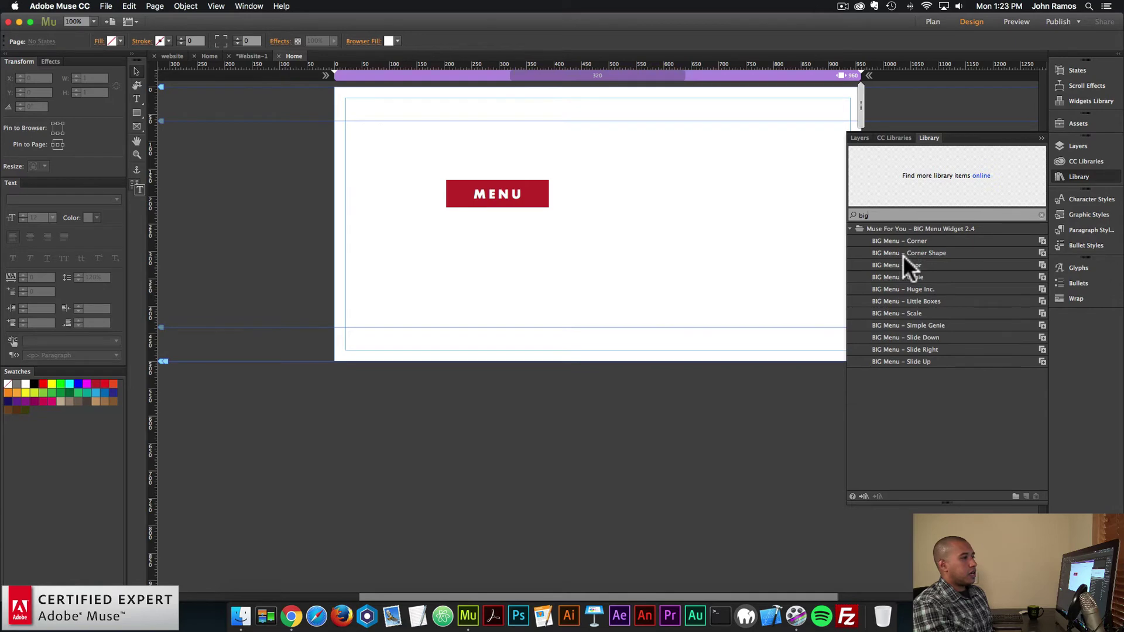
left_click(913, 253)
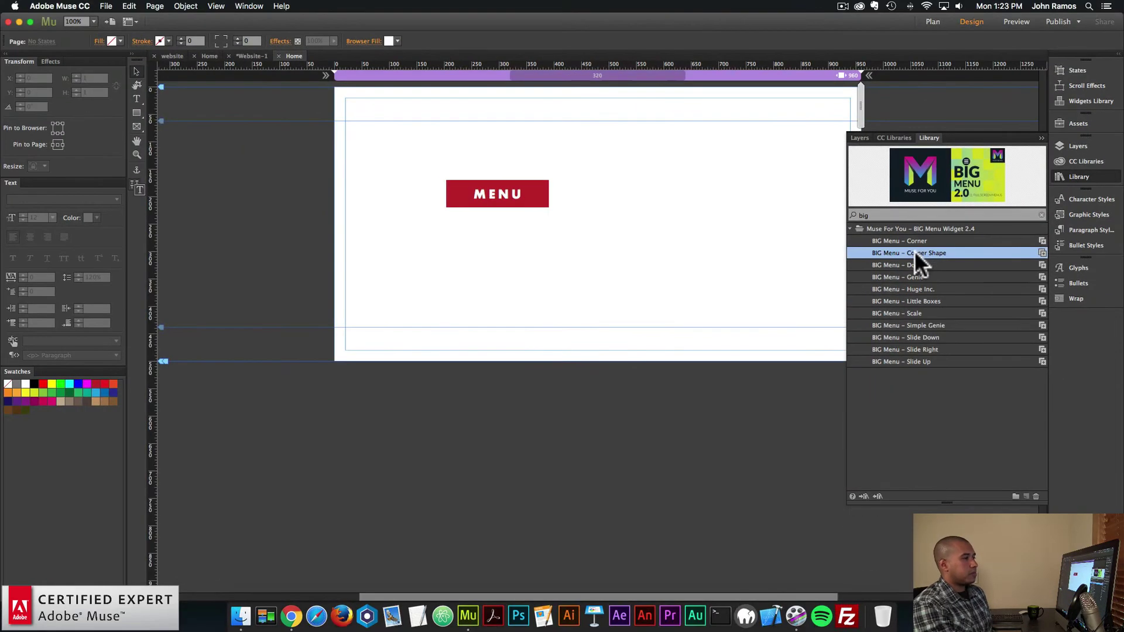
left_click_drag(915, 251, 285, 124)
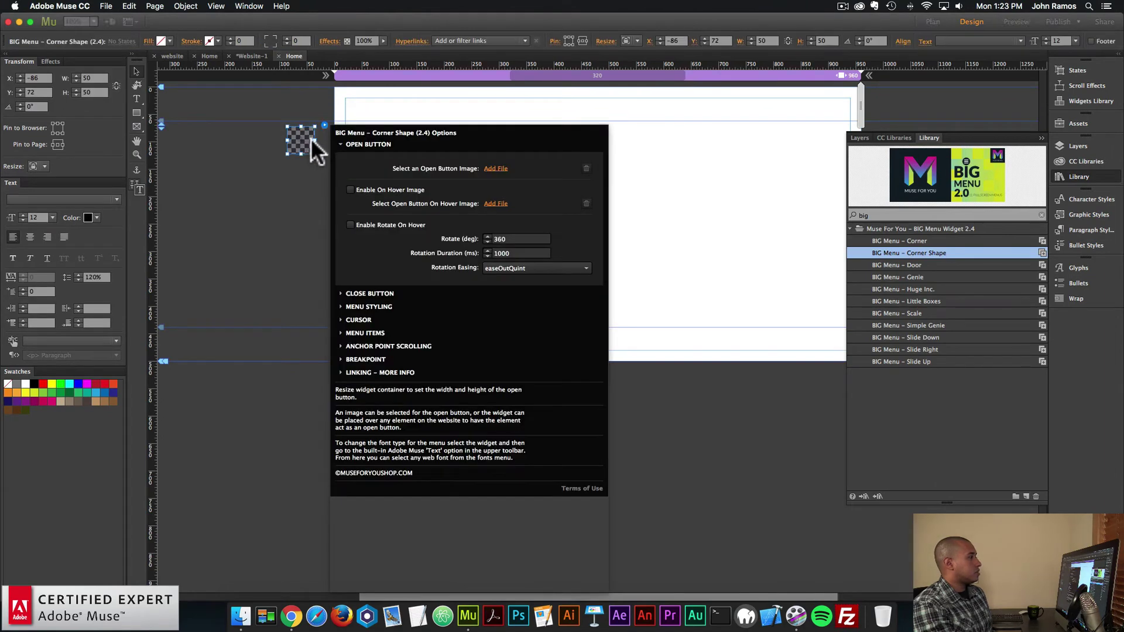
Bring the widget onto the page near the MENU button and resize its container freehand to about 195 by 88 px.
left_click_drag(318, 146, 693, 227)
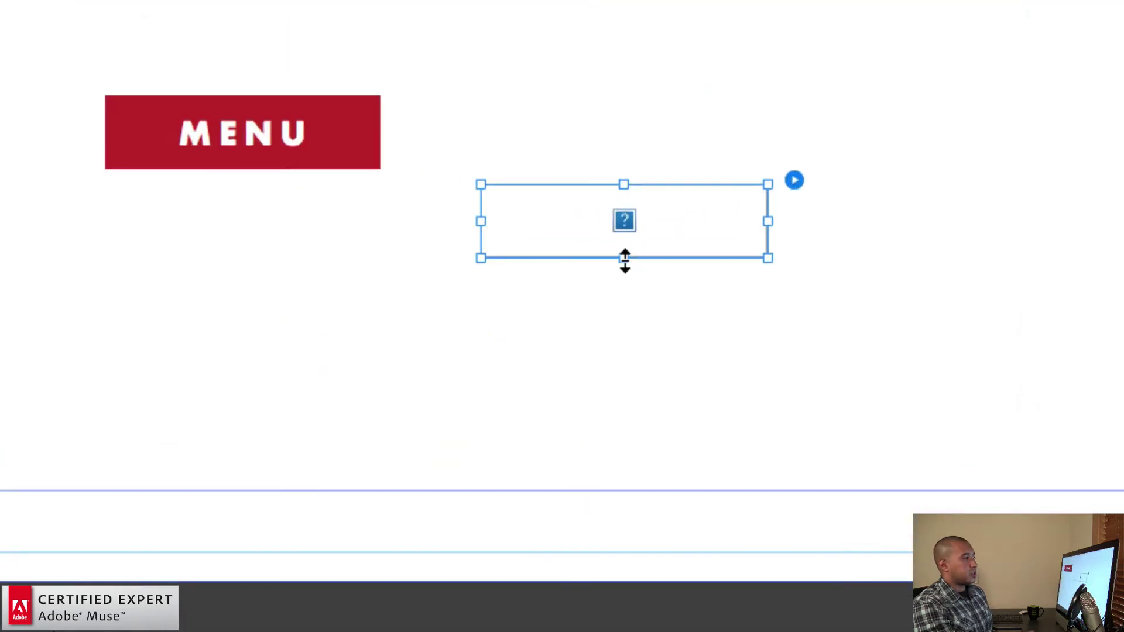
left_click_drag(640, 241, 640, 256)
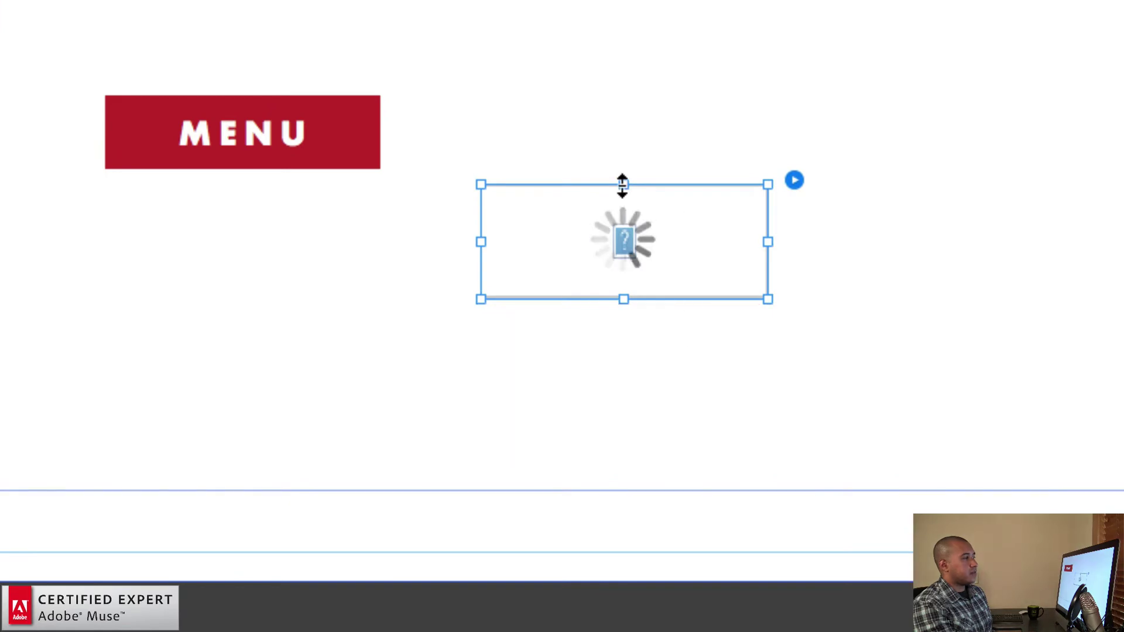
left_click_drag(623, 184, 623, 170)
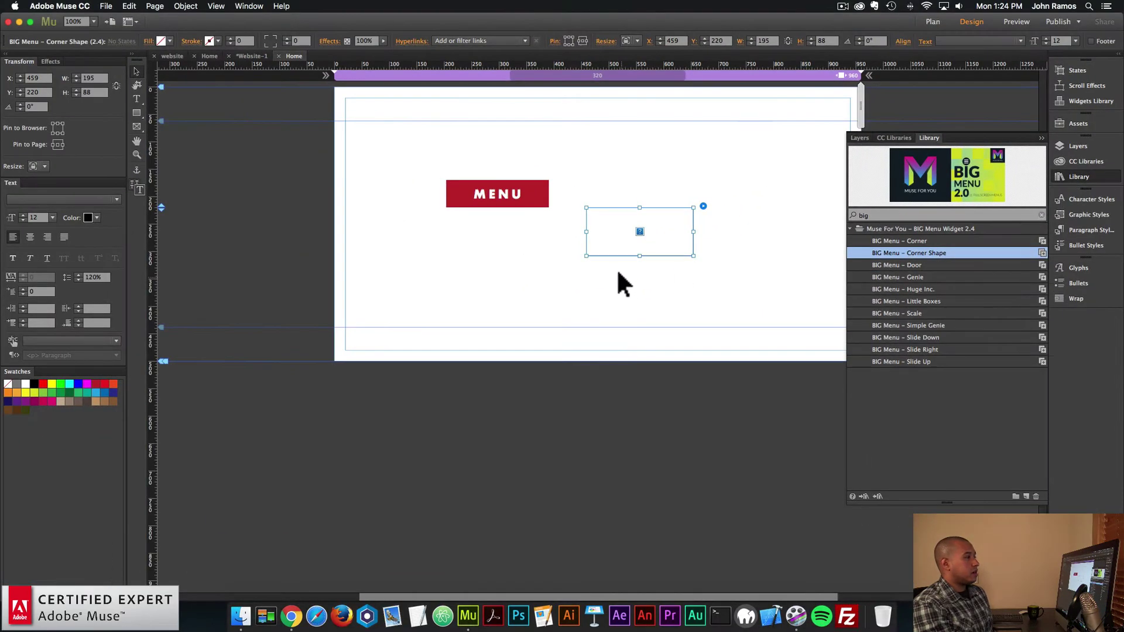
Set the BIG Menu widget to 187 by 50 px to match the State Button and place it directly over the button.
left_click(544, 202)
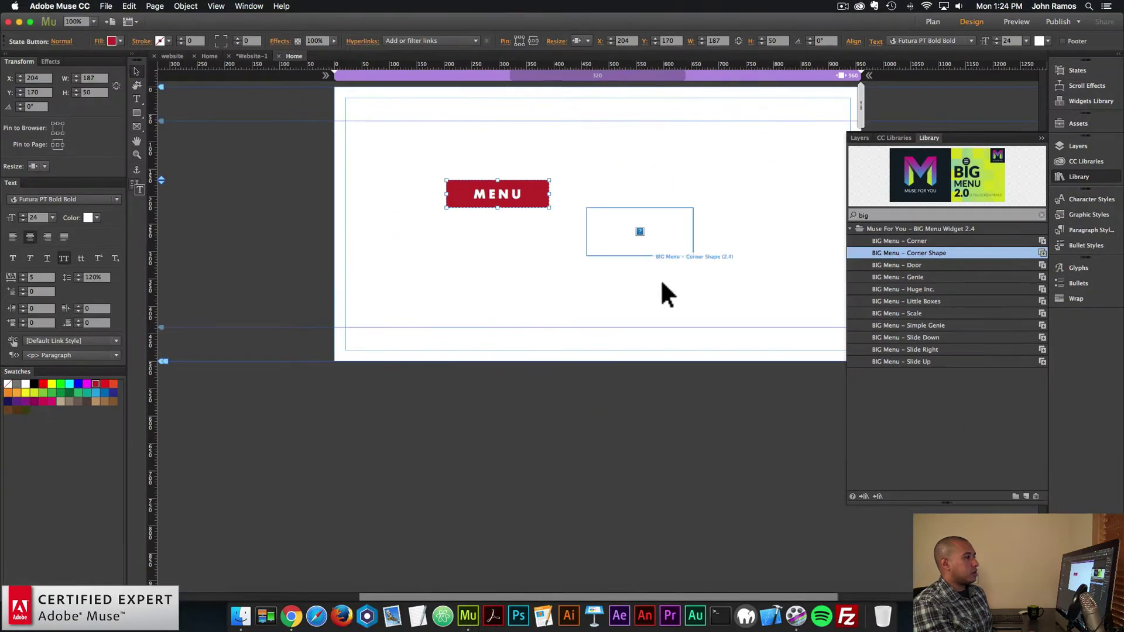
left_click(670, 234)
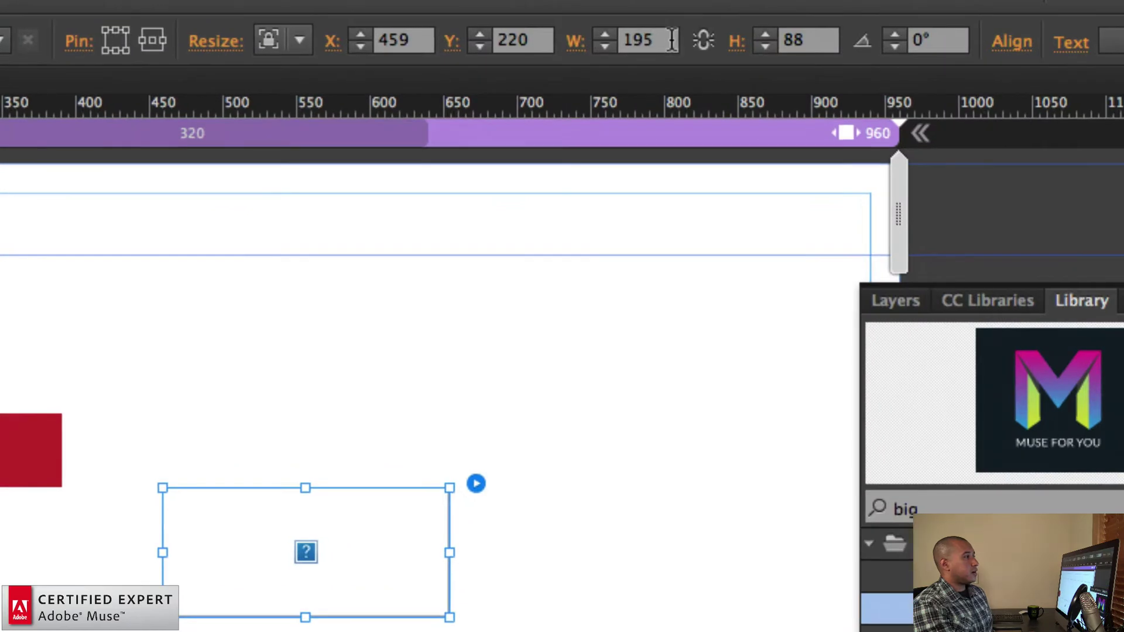
left_click(764, 41)
type("187")
key("Return")
left_click(782, 42)
type("50")
key("Return")
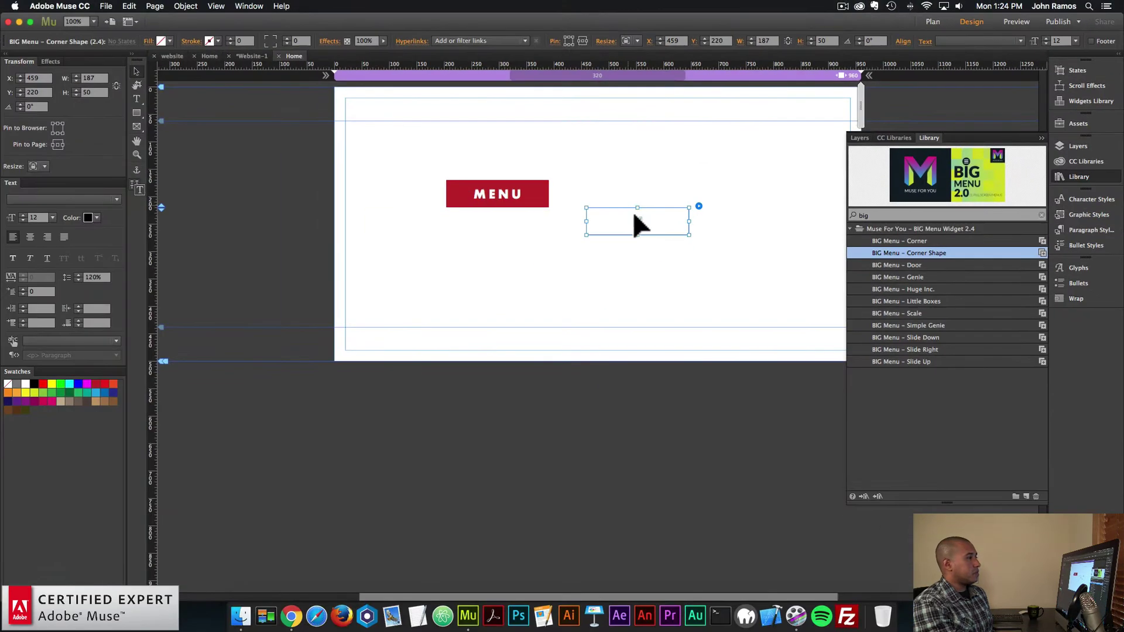
left_click_drag(639, 225, 506, 193)
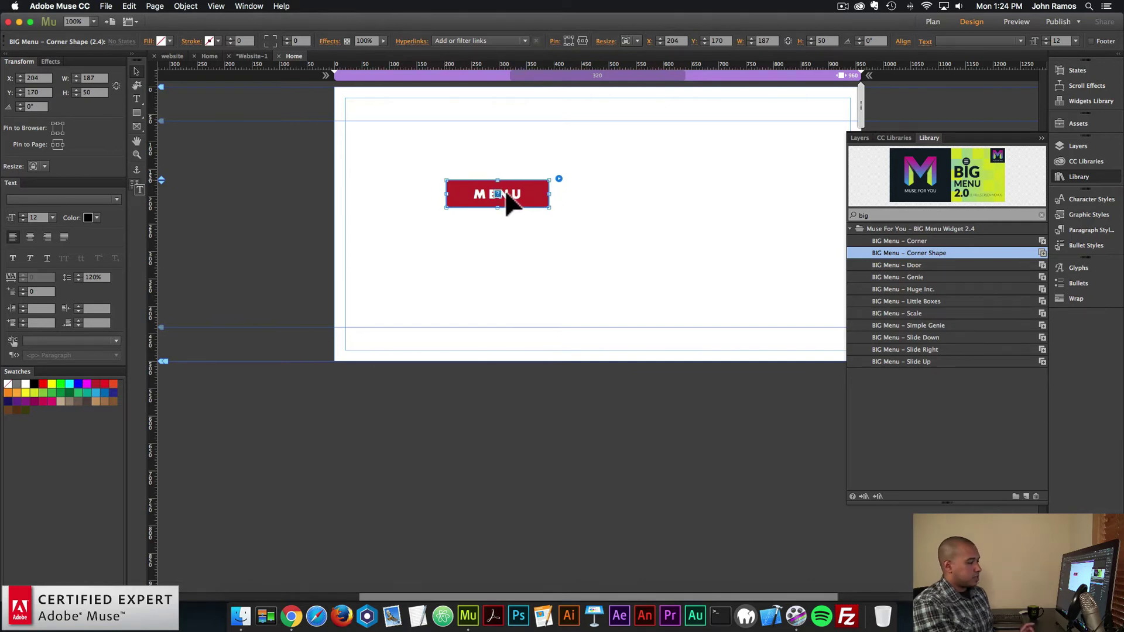
Move the BIG Menu widget off the MENU button and place it back directly over the button.
left_click_drag(507, 198, 539, 256)
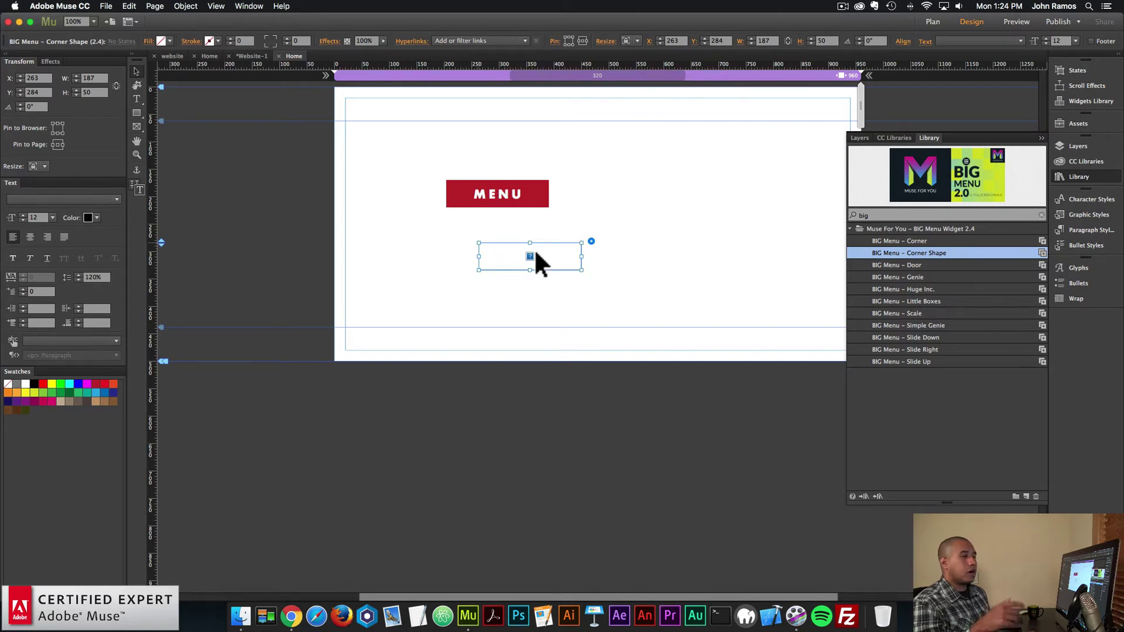
left_click_drag(528, 228, 502, 195)
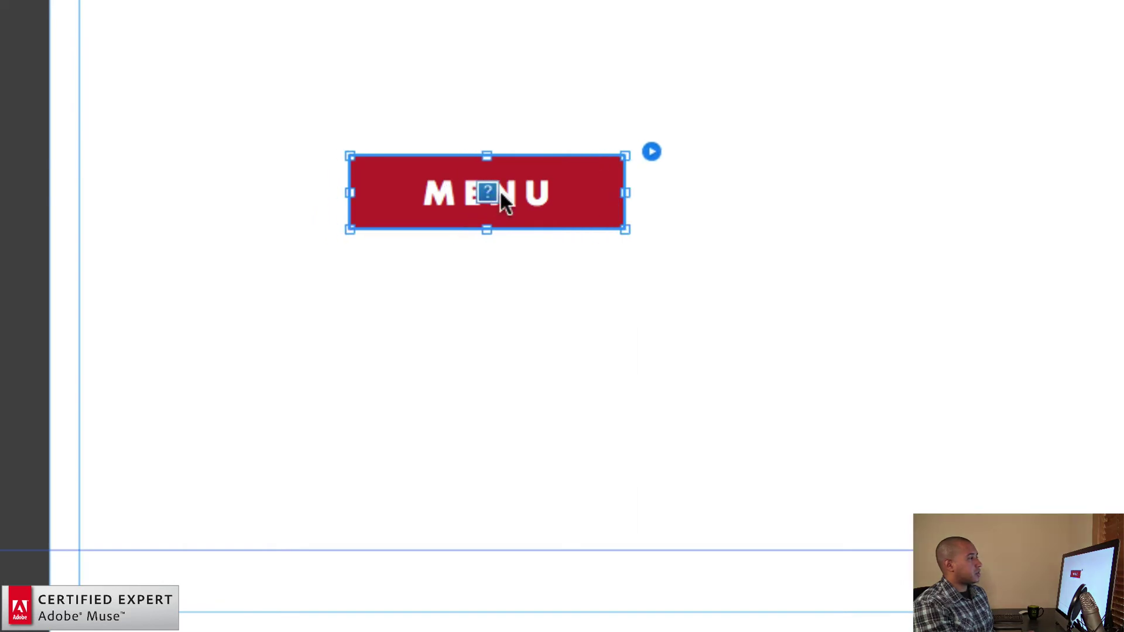
left_click(579, 301)
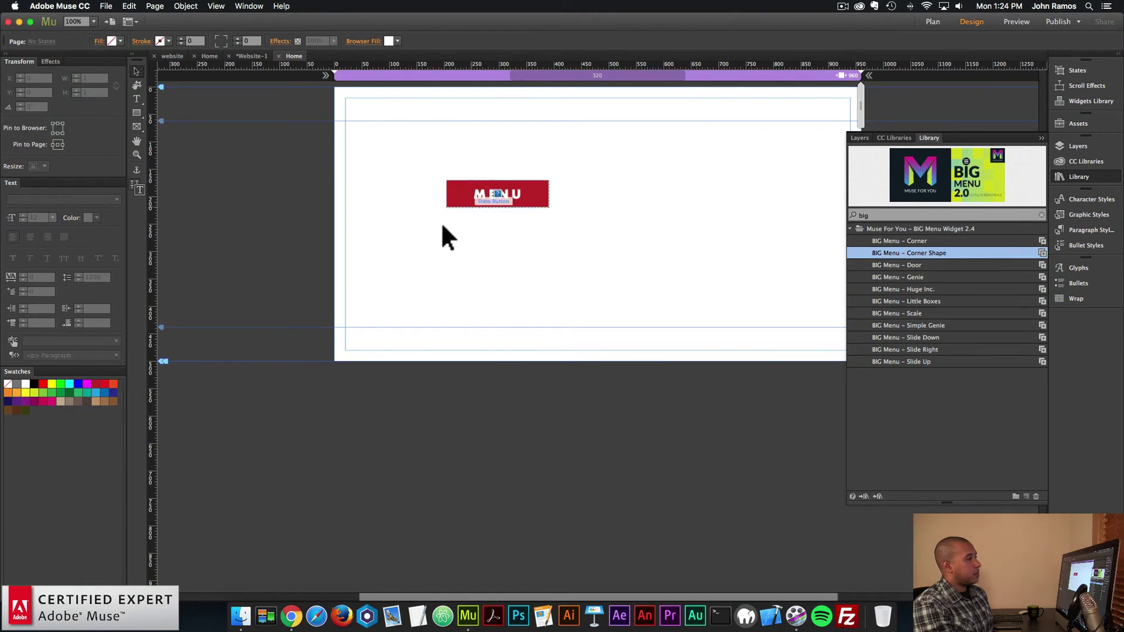
Preview the page in the browser, test opening and closing the overlay from the MENU button, and return to the Muse design.
left_click(111, 6)
left_click(142, 176)
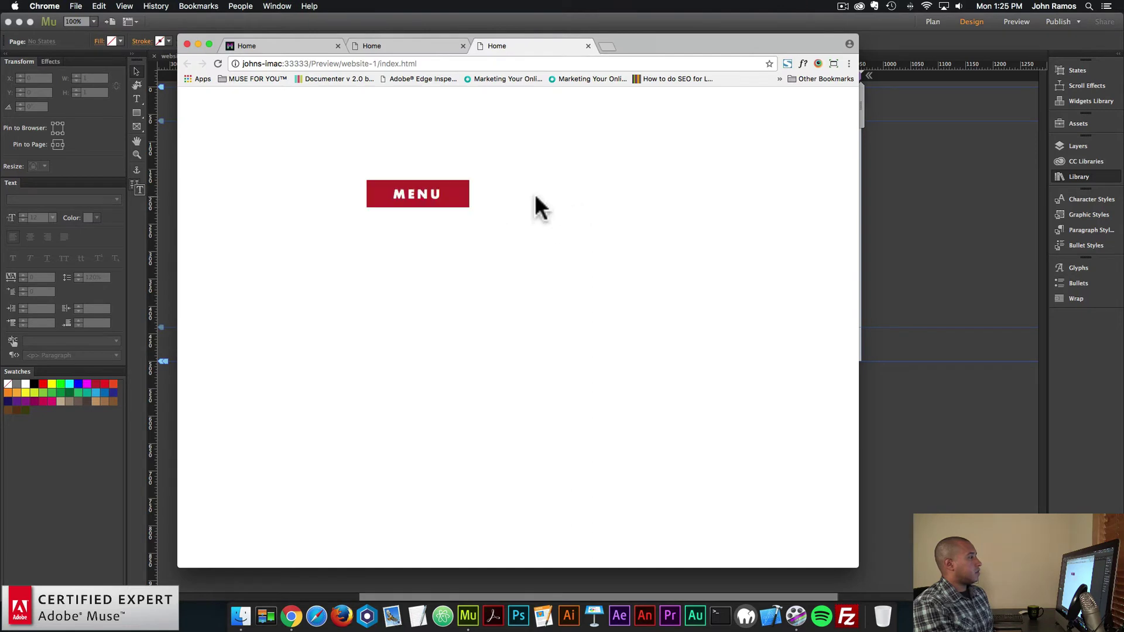
left_click(432, 192)
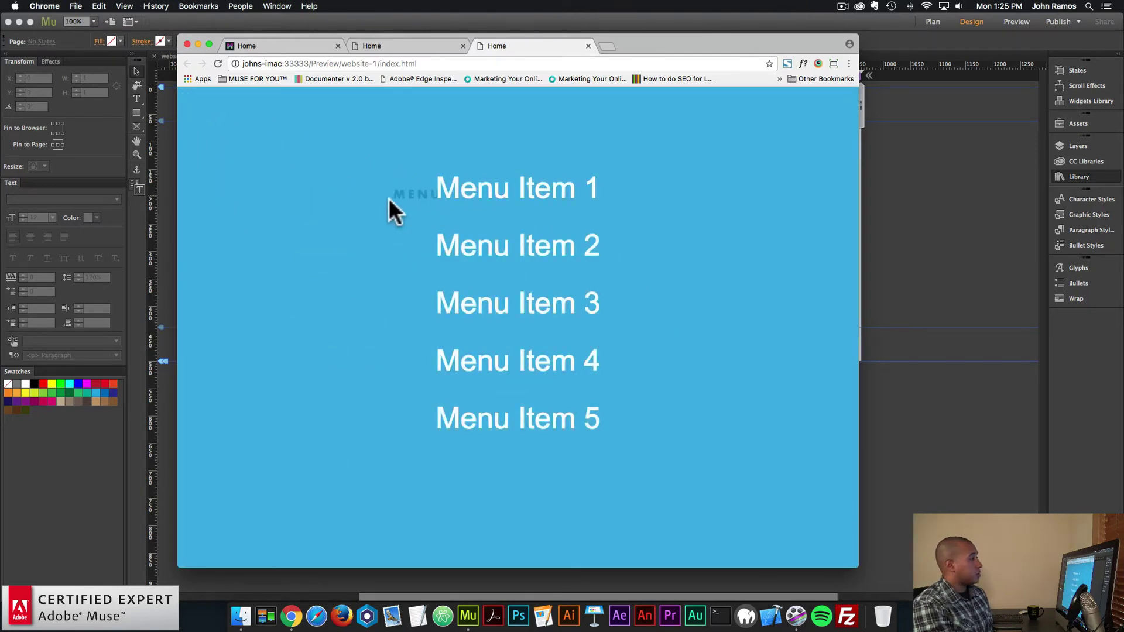
left_click(398, 197)
left_click(429, 199)
left_click(373, 230)
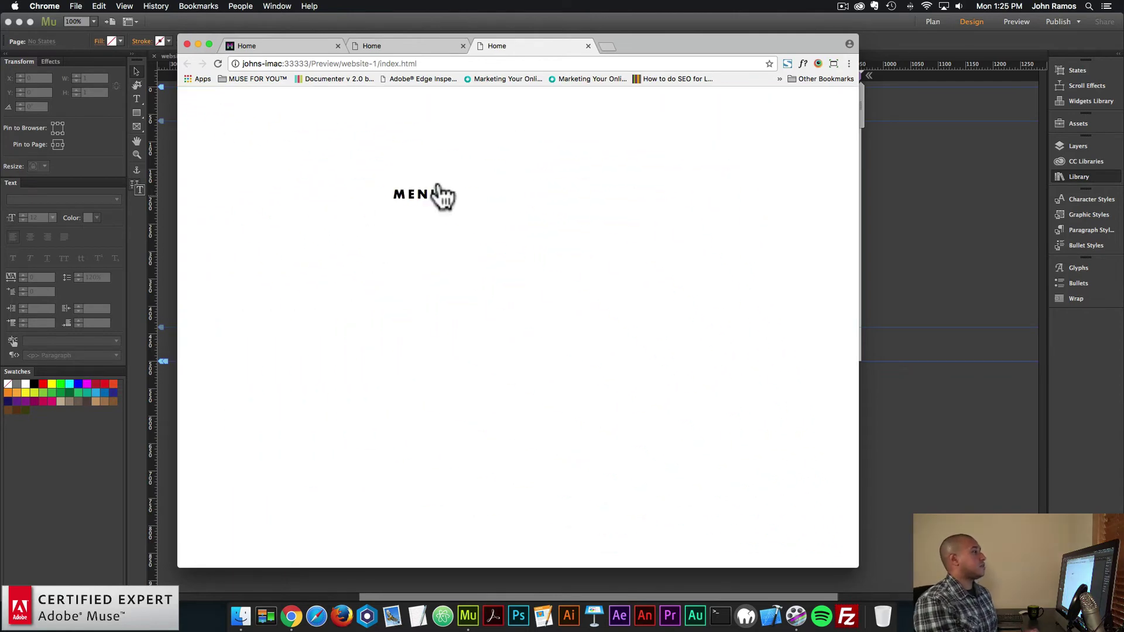
left_click(157, 130)
Move the MENU State Button and the BIG Menu widget over it to X 20, Y 20 in the page's upper corner.
left_click(478, 187)
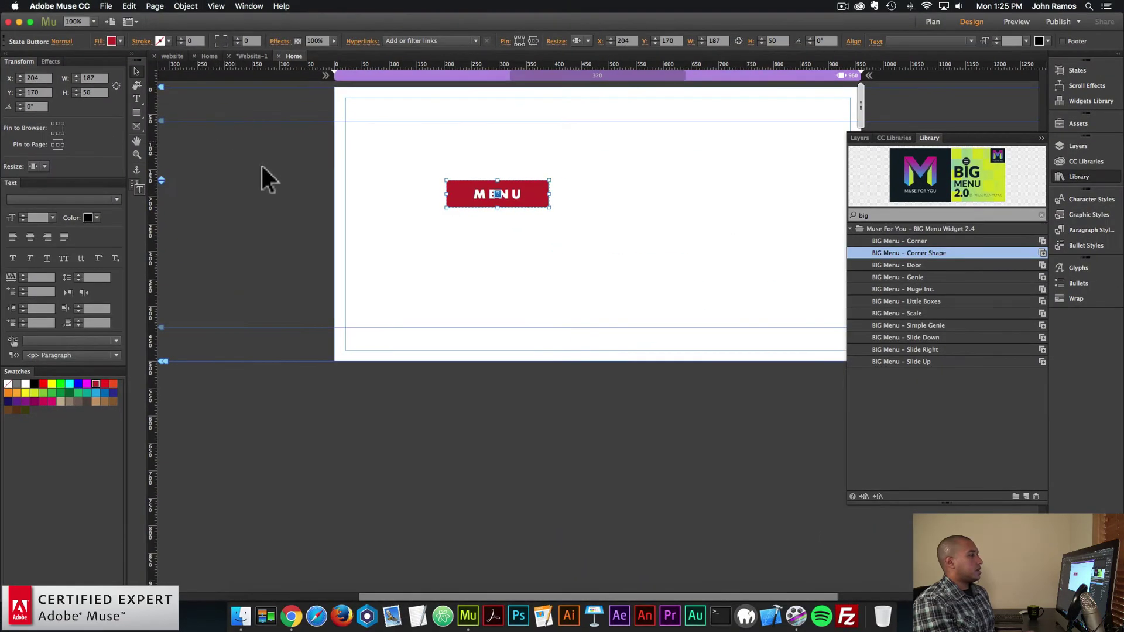
left_click(262, 167)
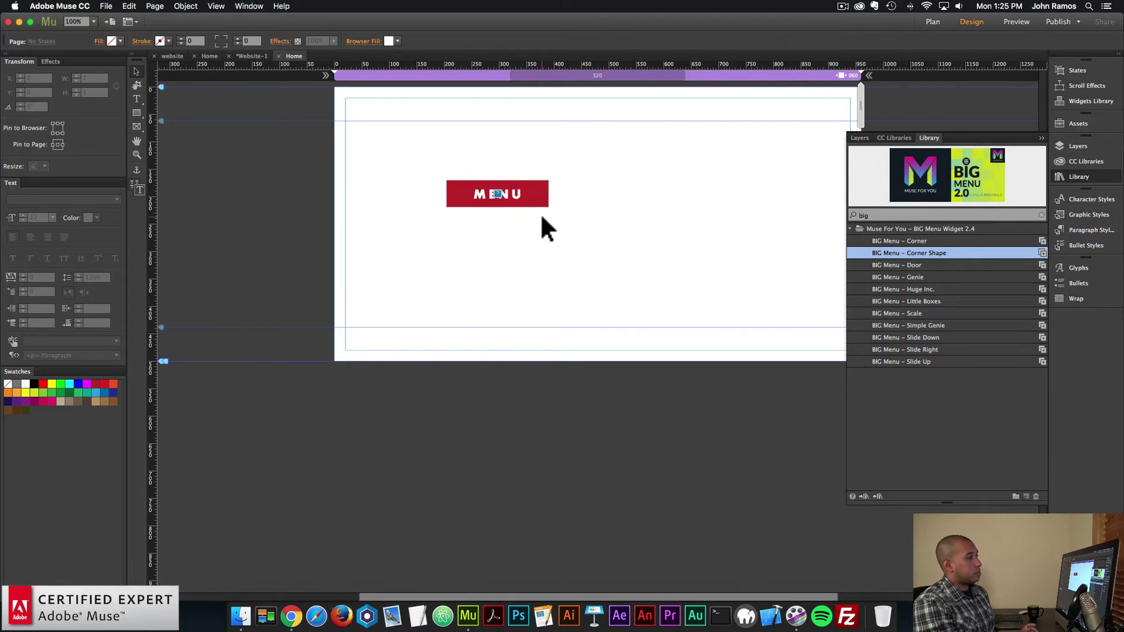
left_click(535, 195)
left_click_drag(533, 193, 435, 111)
left_click(478, 161)
left_click_drag(464, 176, 411, 113)
left_click(457, 192)
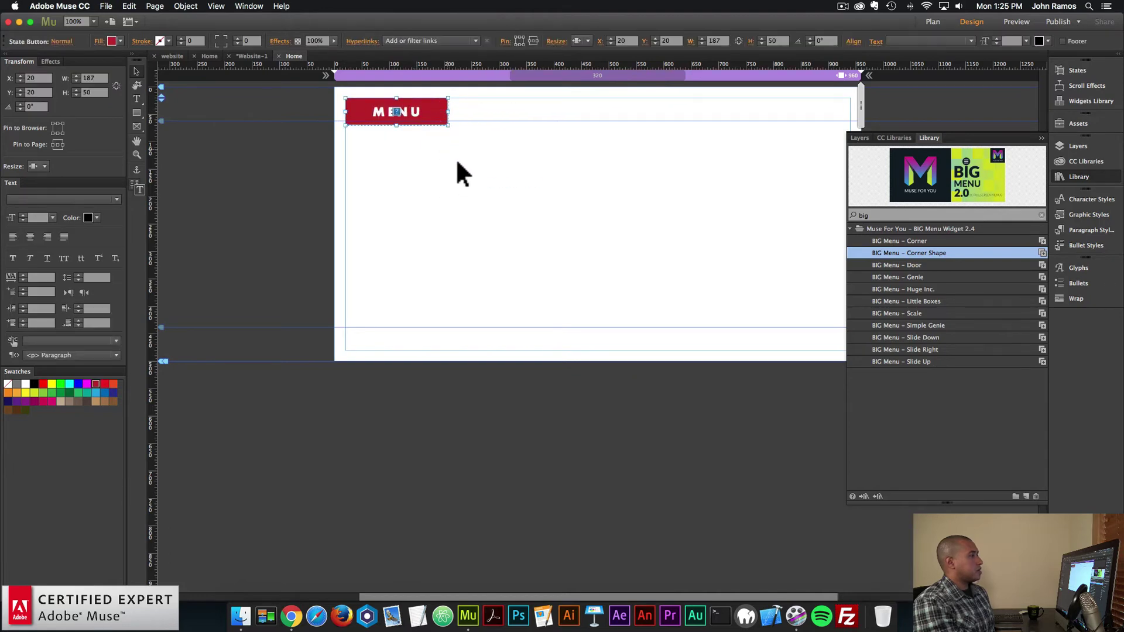
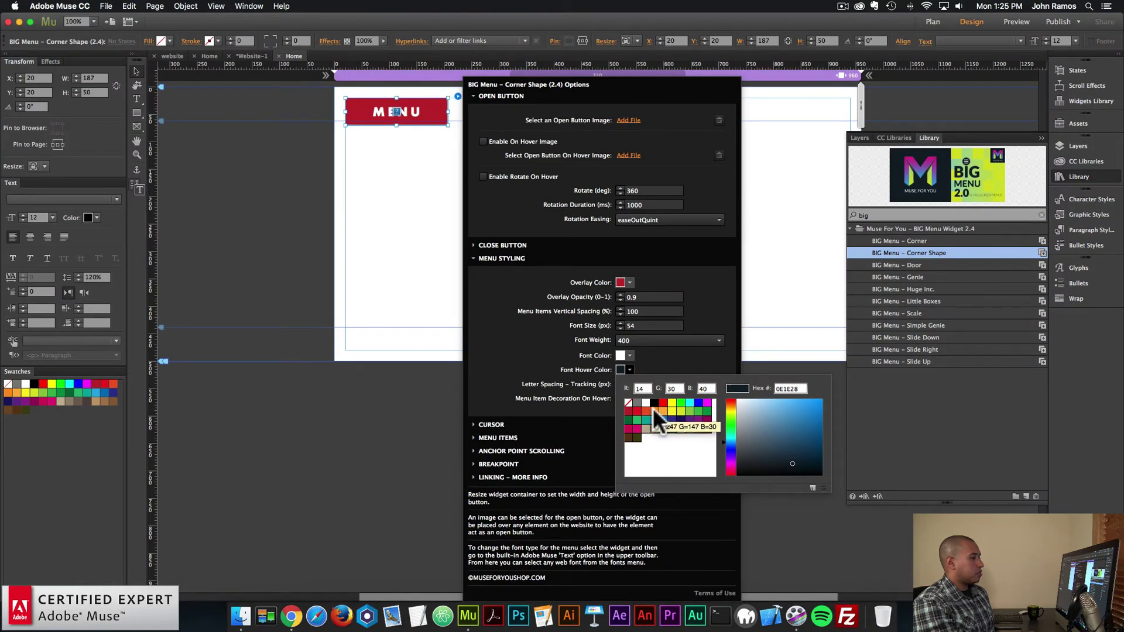
Set the widget's Font Hover Color to black in its menu styling options and close the options.
left_click(694, 615)
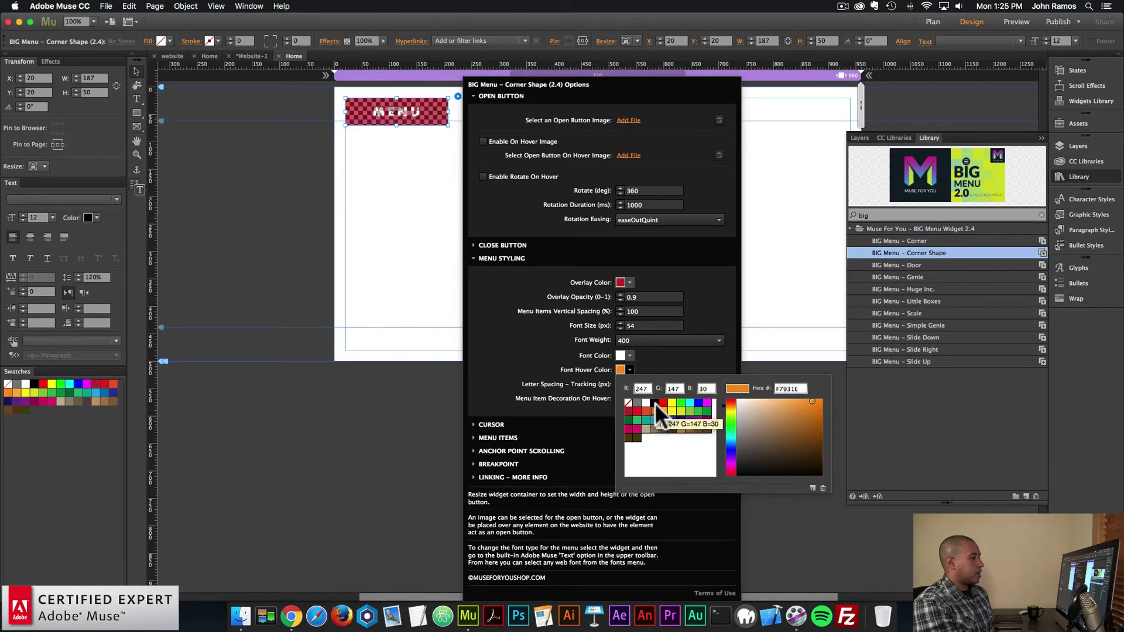
left_click(655, 403)
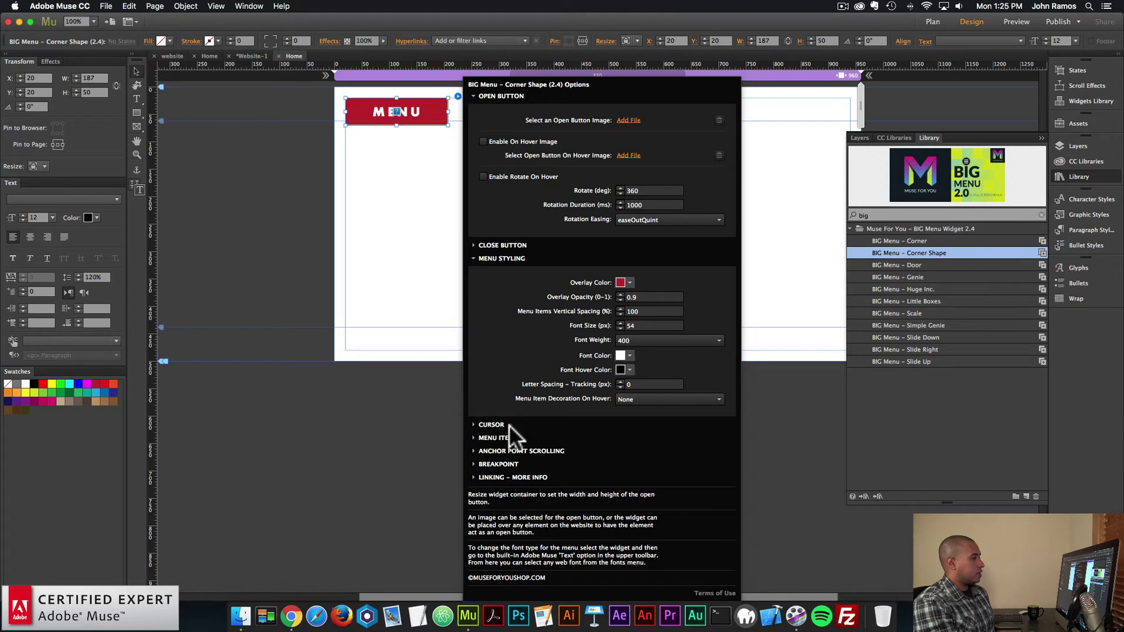
left_click(426, 205)
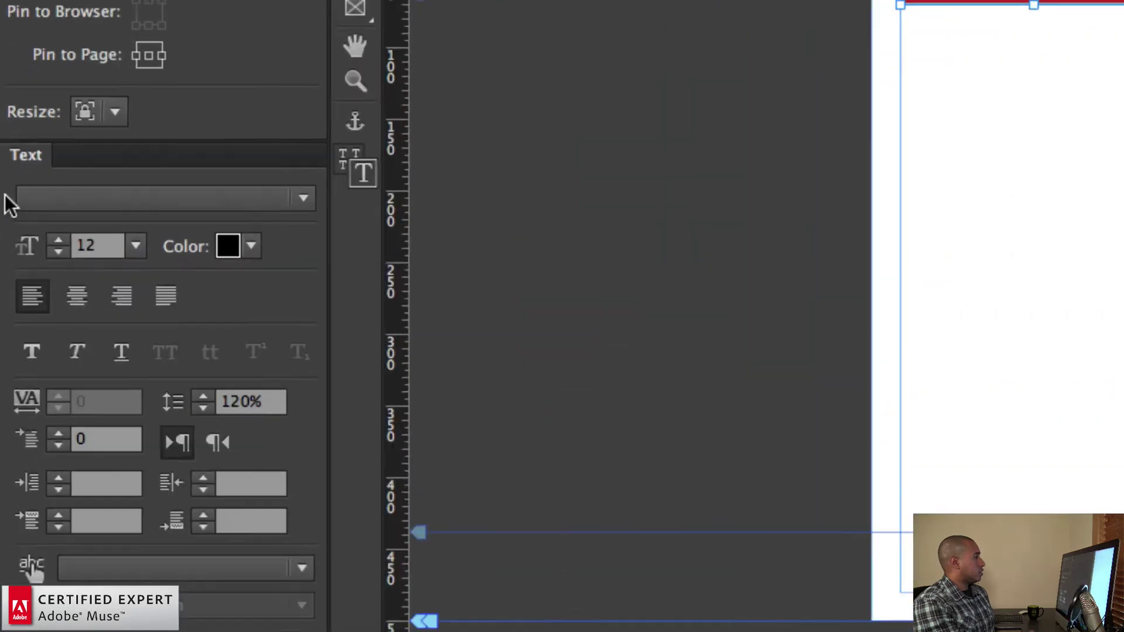
Set the BIG Menu widget's font to Futura PT Bold Bold.
left_click(11, 198)
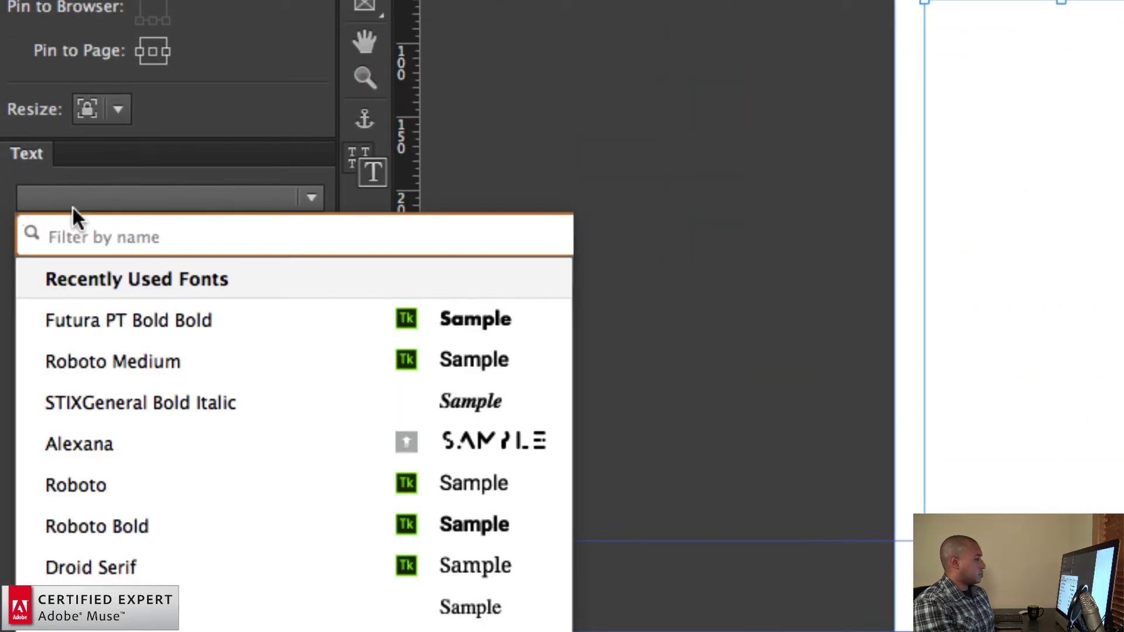
type("fut")
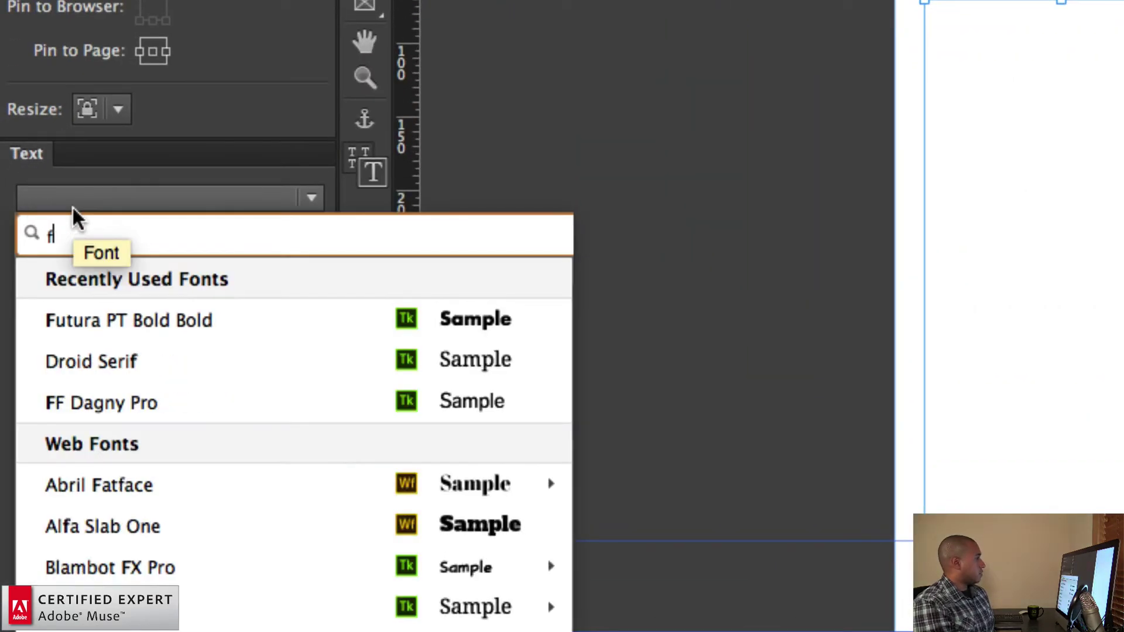
left_click(148, 327)
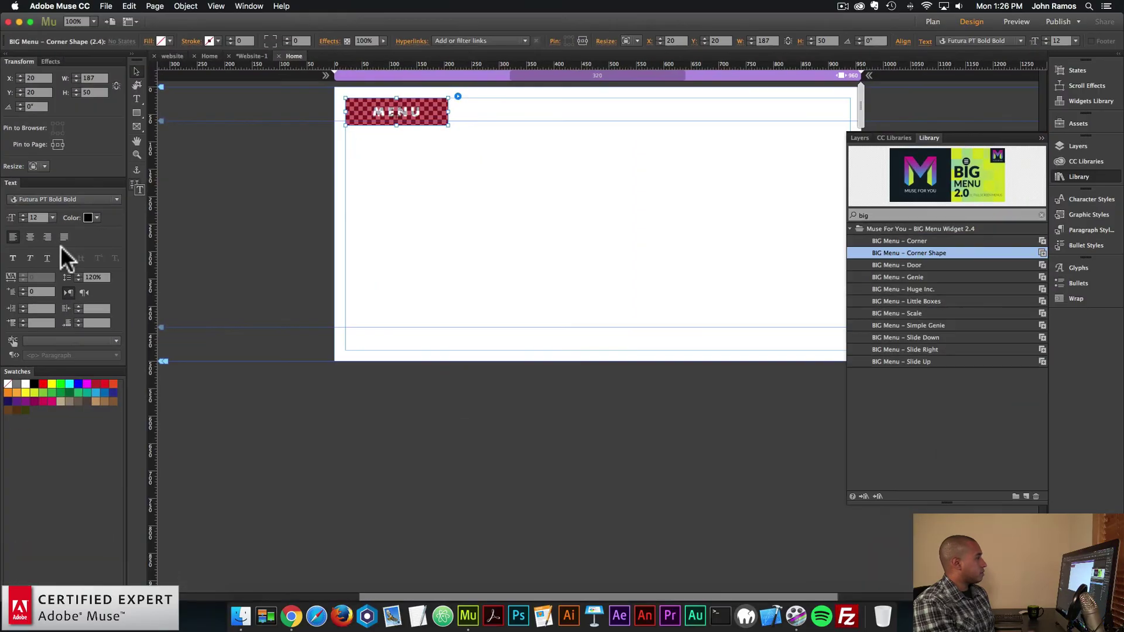
left_click(424, 118)
left_click(437, 184)
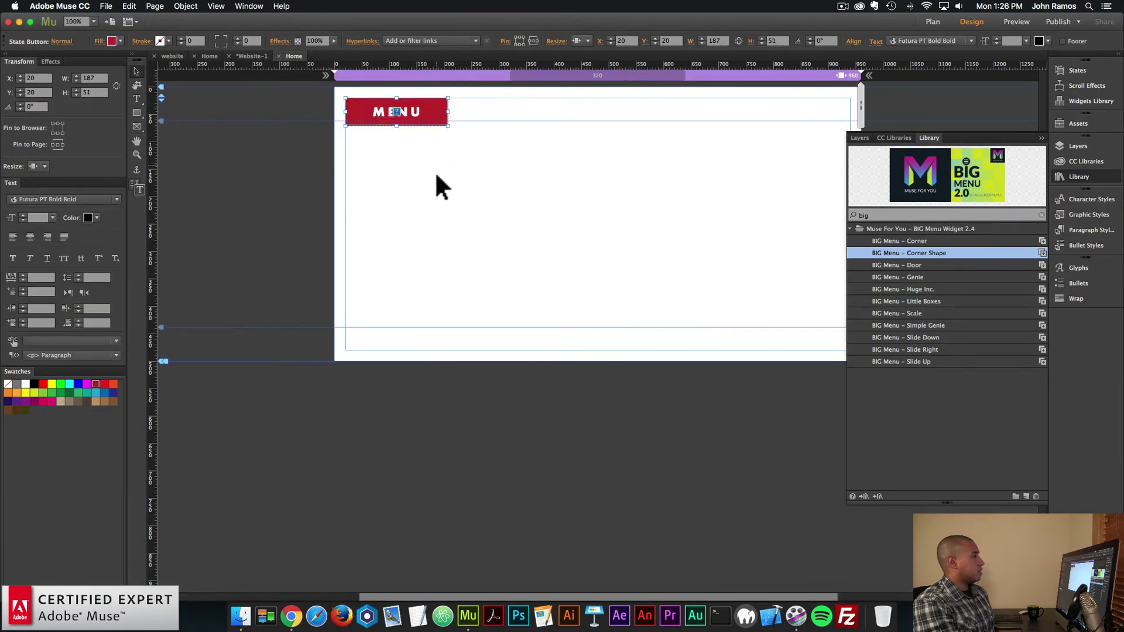
Set the first three menu item texts in the BIG Menu widget's options to HOME, ABOUT and SERVICES.
left_click(439, 113)
left_click(457, 96)
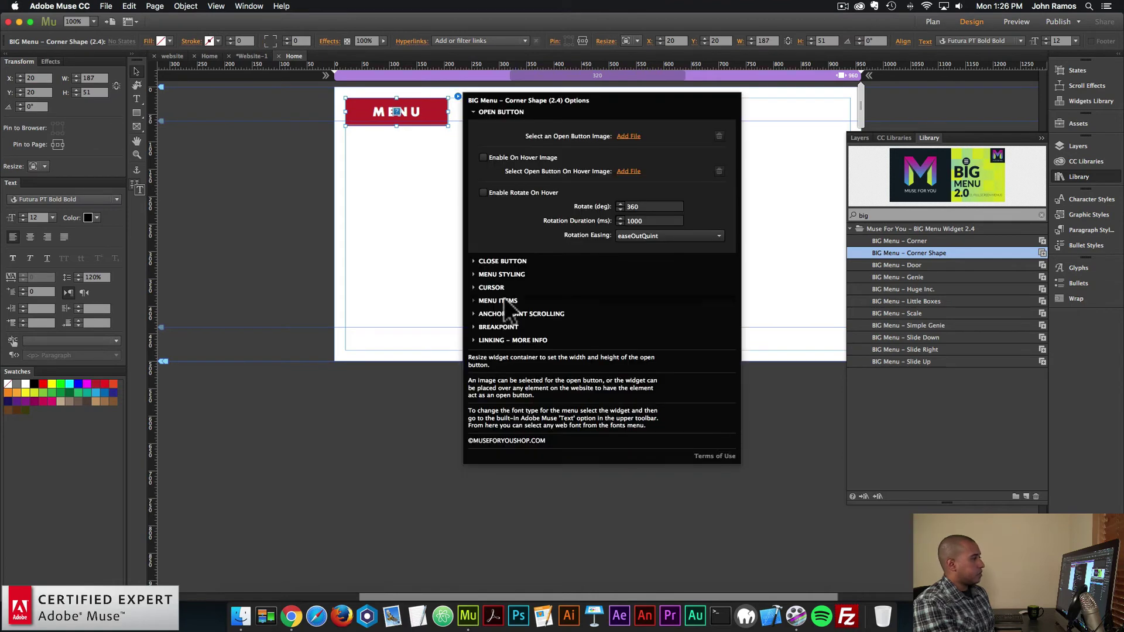
left_click(498, 301)
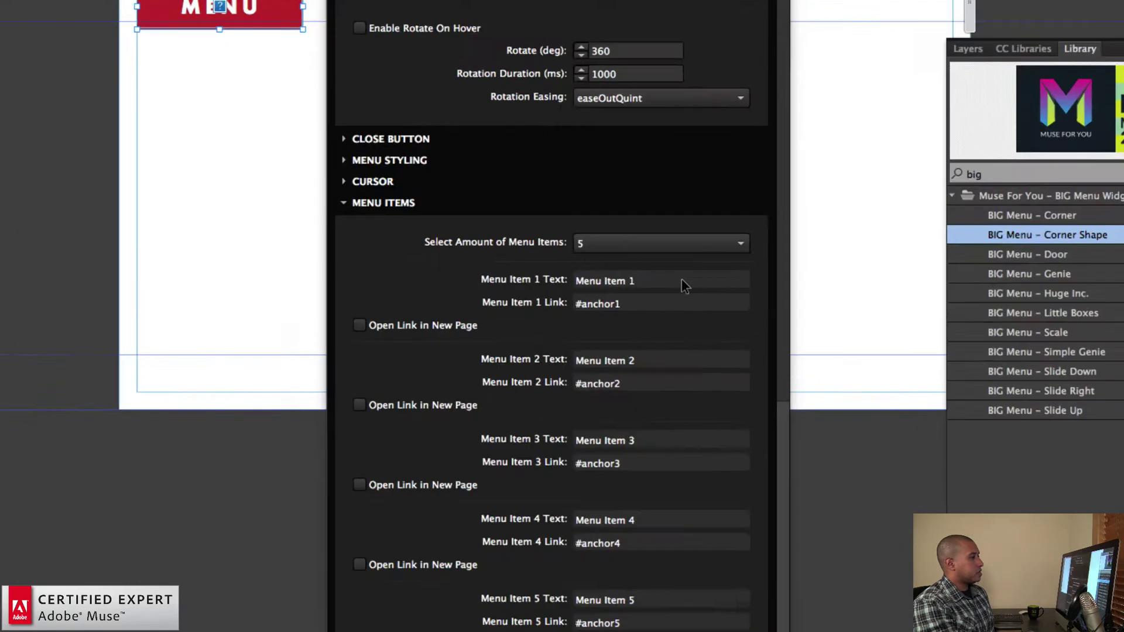
left_click_drag(681, 279, 567, 283)
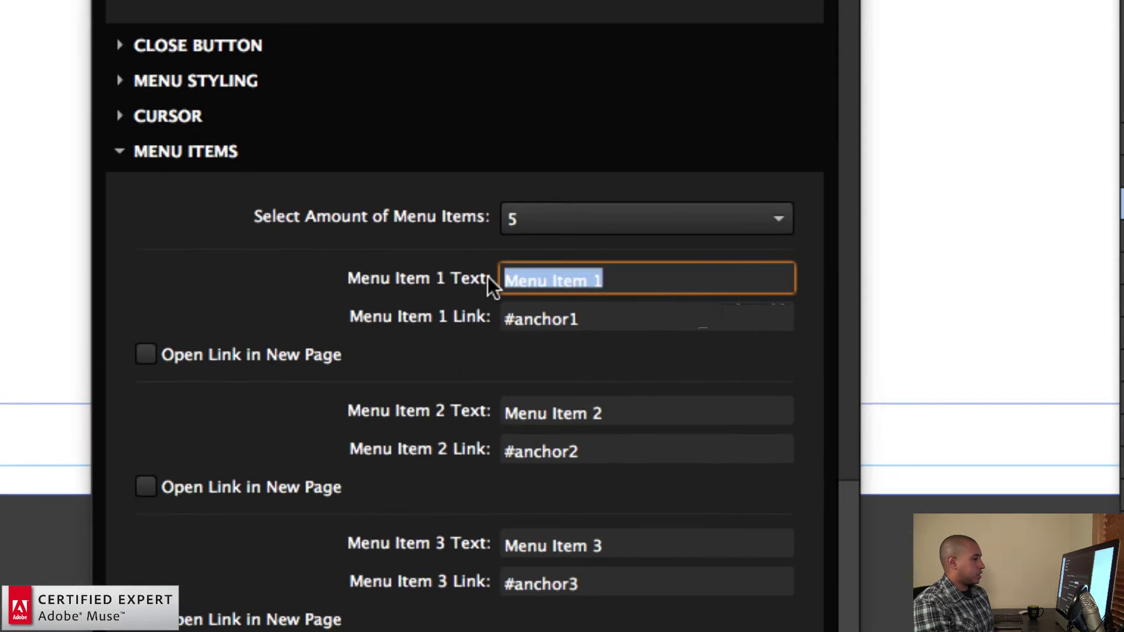
type("HOME")
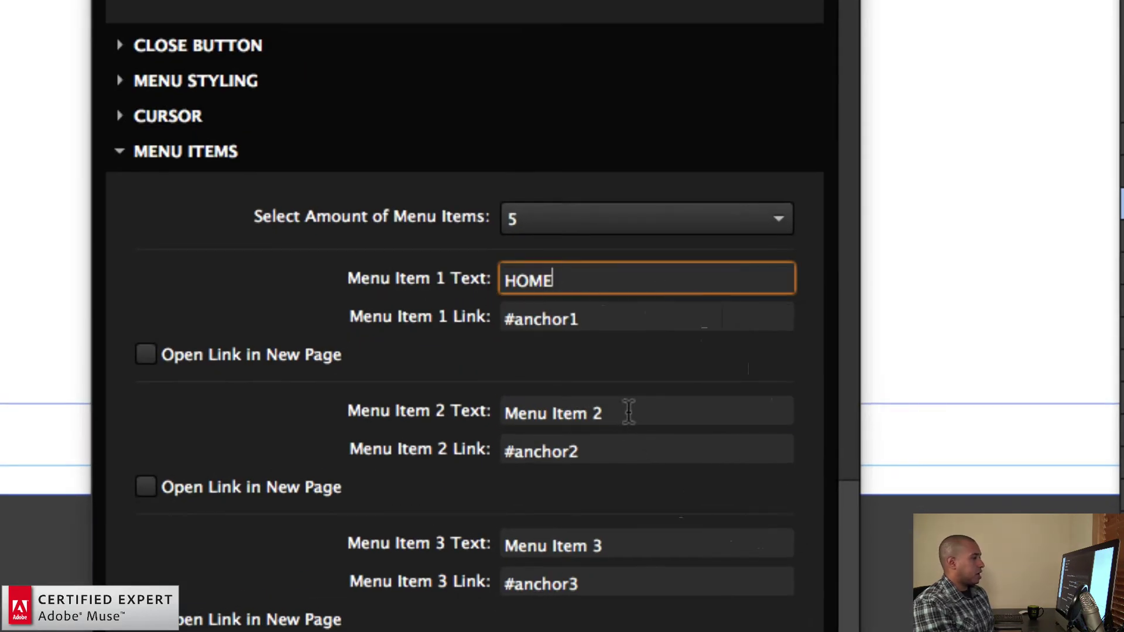
left_click(628, 412)
type("ABOUT")
left_click(628, 545)
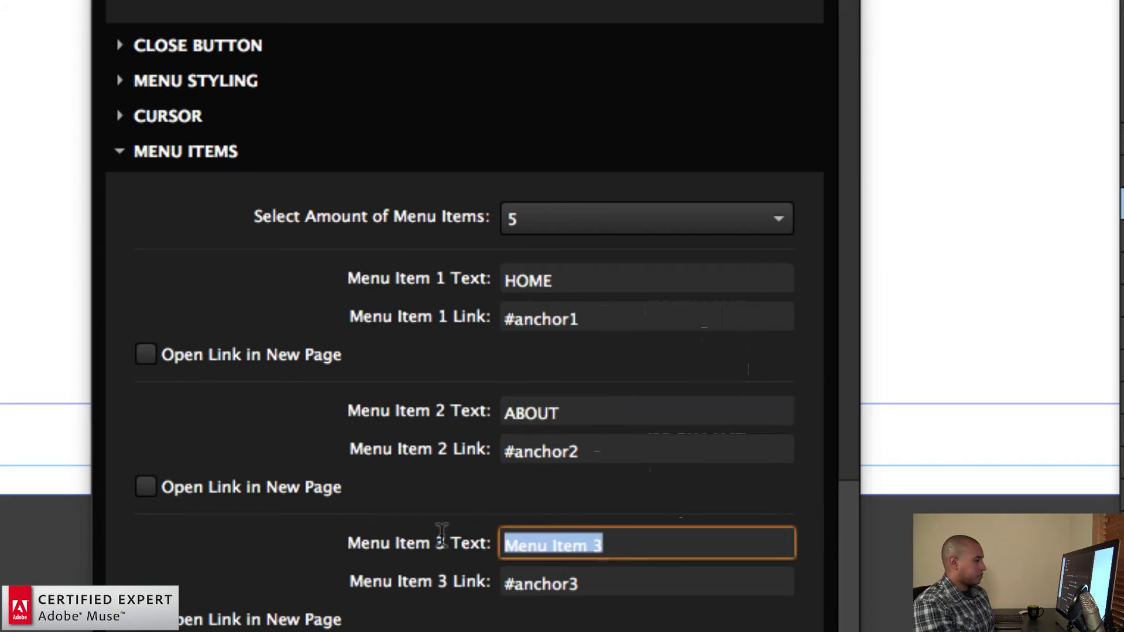
type("SERV")
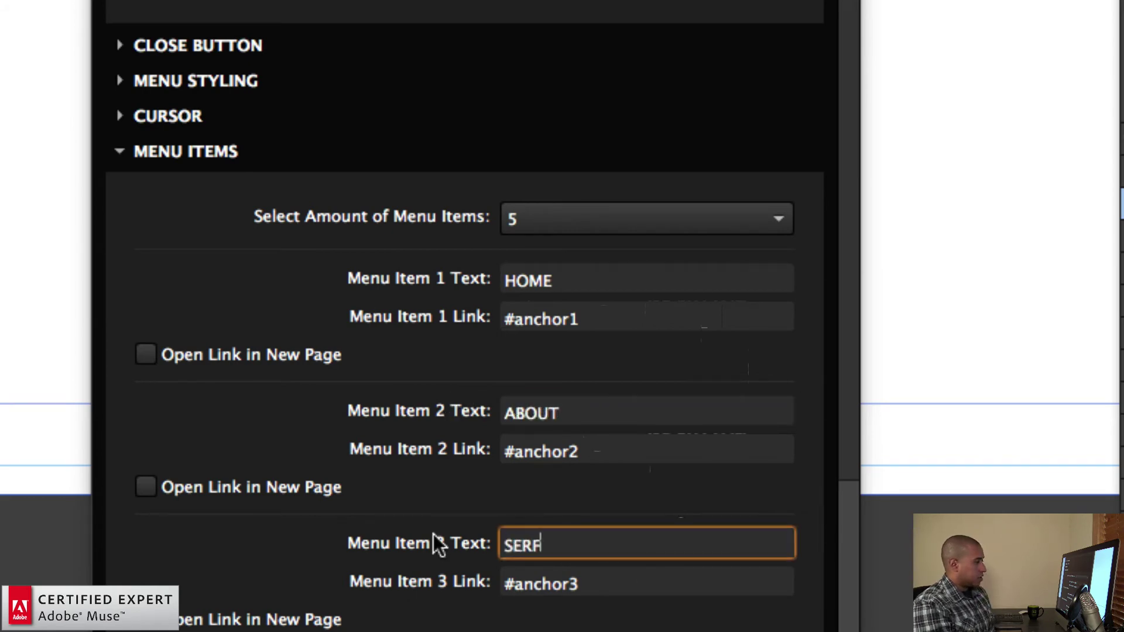
type("ICES")
key("Return")
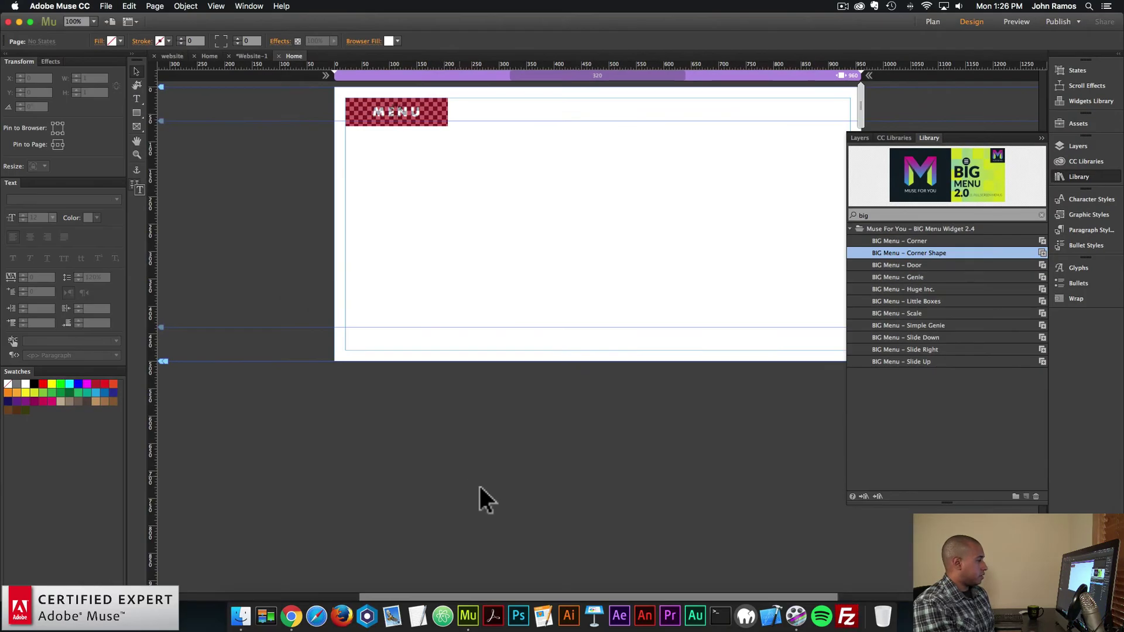
Switch to Chrome, open the finished example site's overlay menu to check its item names, and return to Muse.
left_click(291, 615)
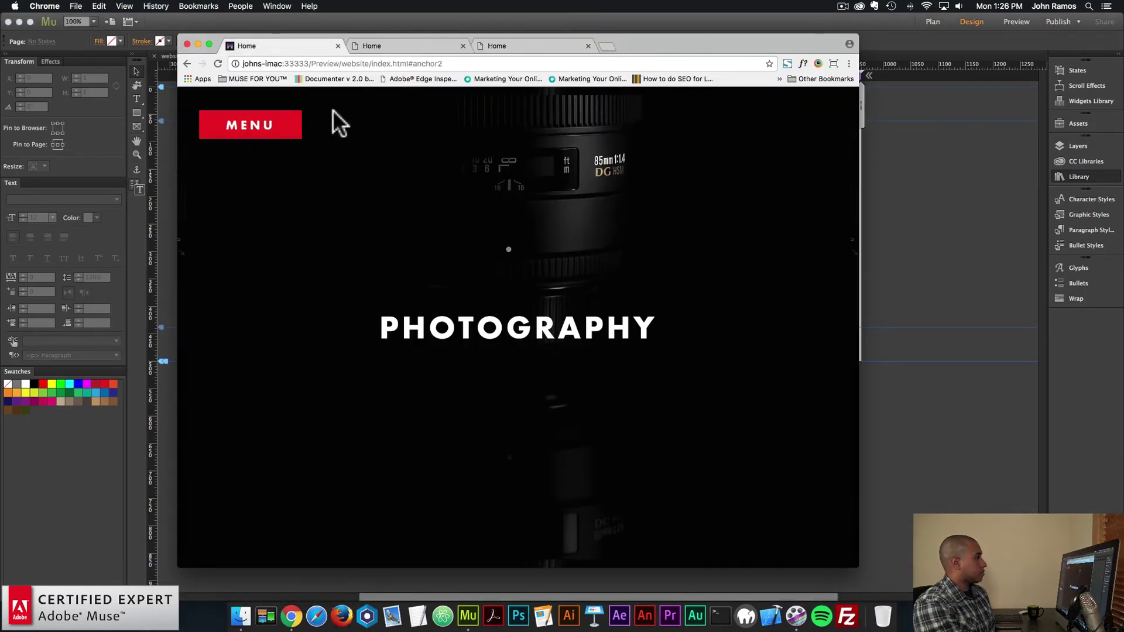
left_click(237, 124)
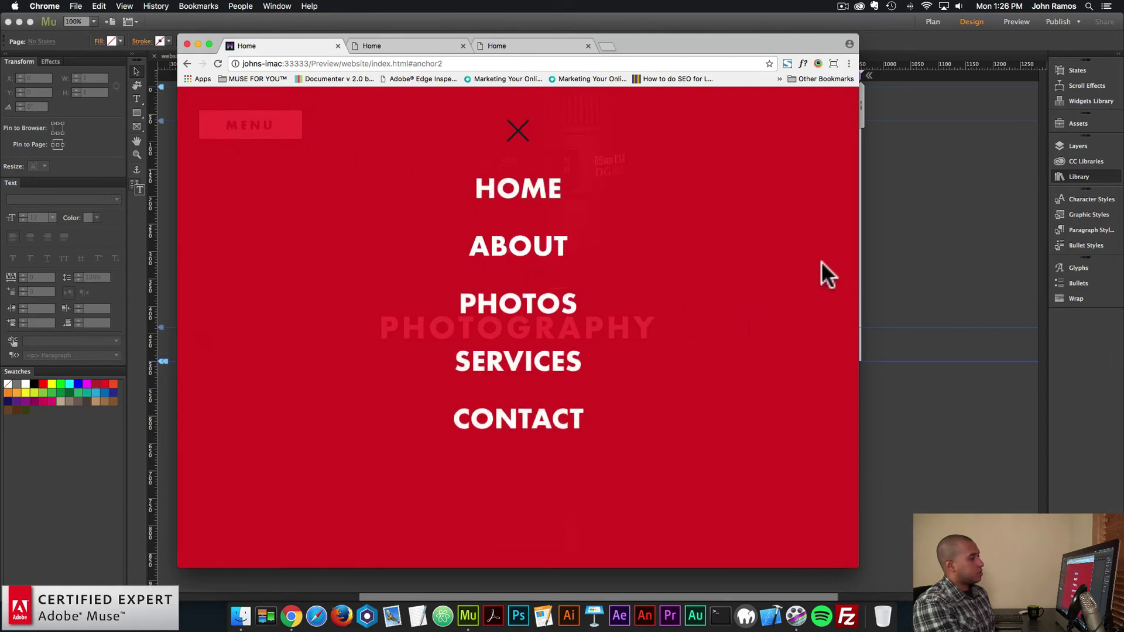
key("super+Tab")
Set the BIG Menu widget's Menu Item 3 text to PHOTO and its Menu Item 4 text to SERVICES.
left_click(444, 115)
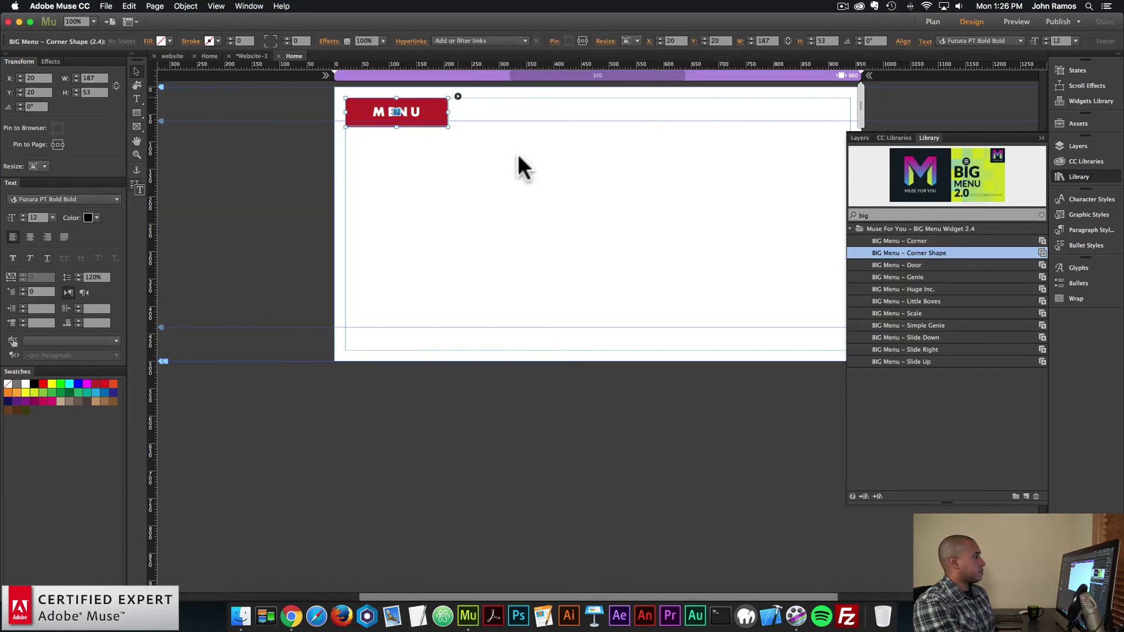
left_click(498, 301)
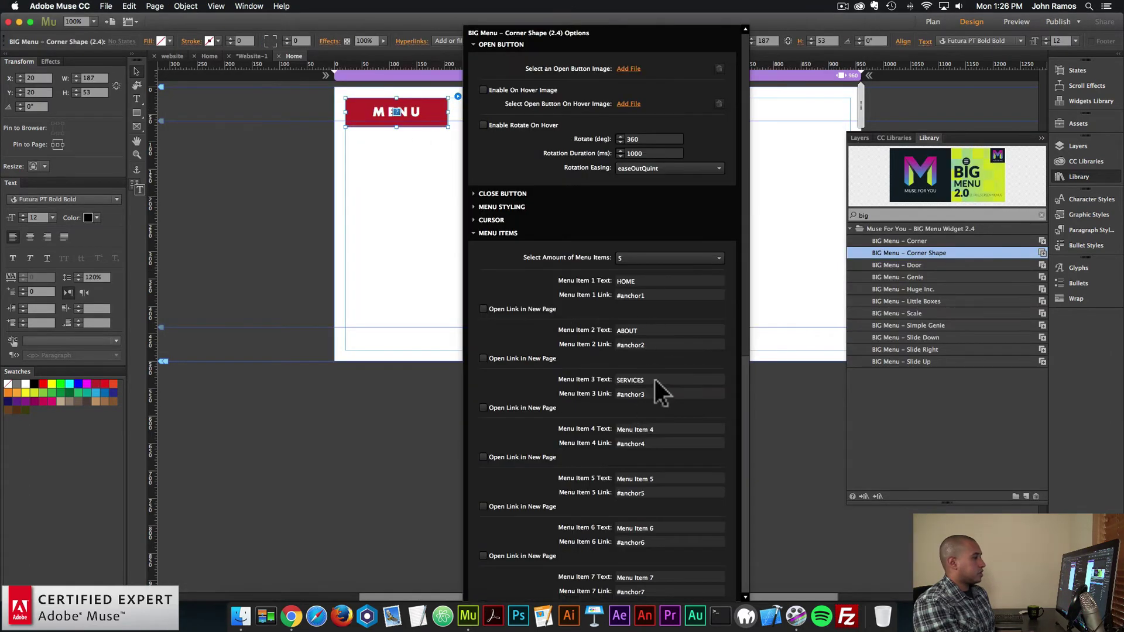
left_click(653, 381)
left_click_drag(652, 380, 610, 380)
type("PHOT")
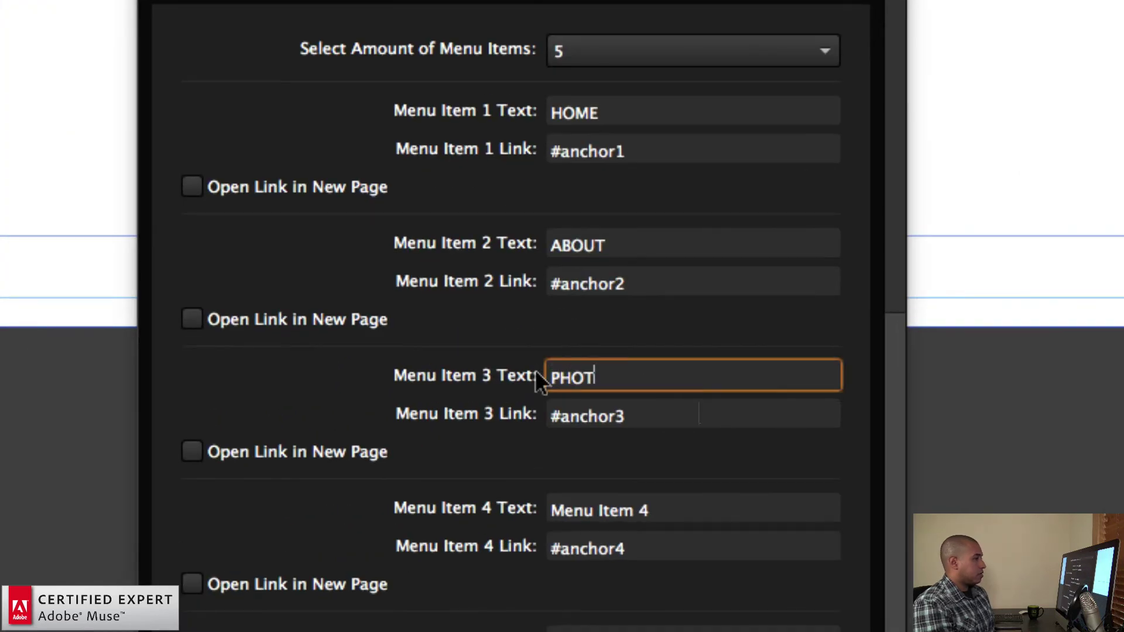
type("O")
triple_click(649, 503)
type("SER")
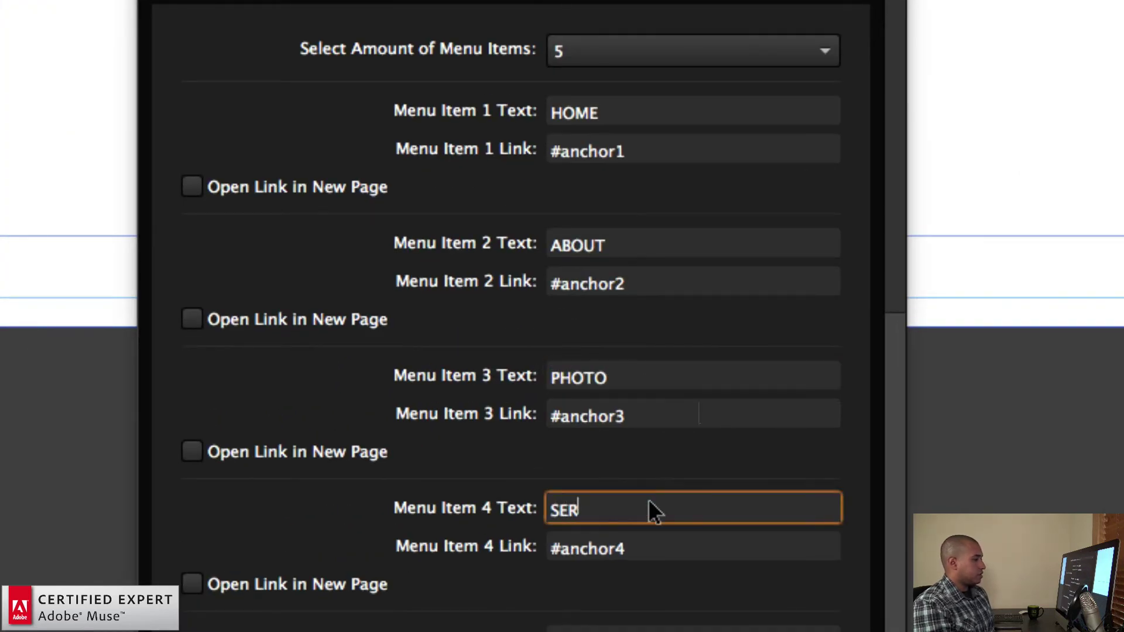
type("VICES")
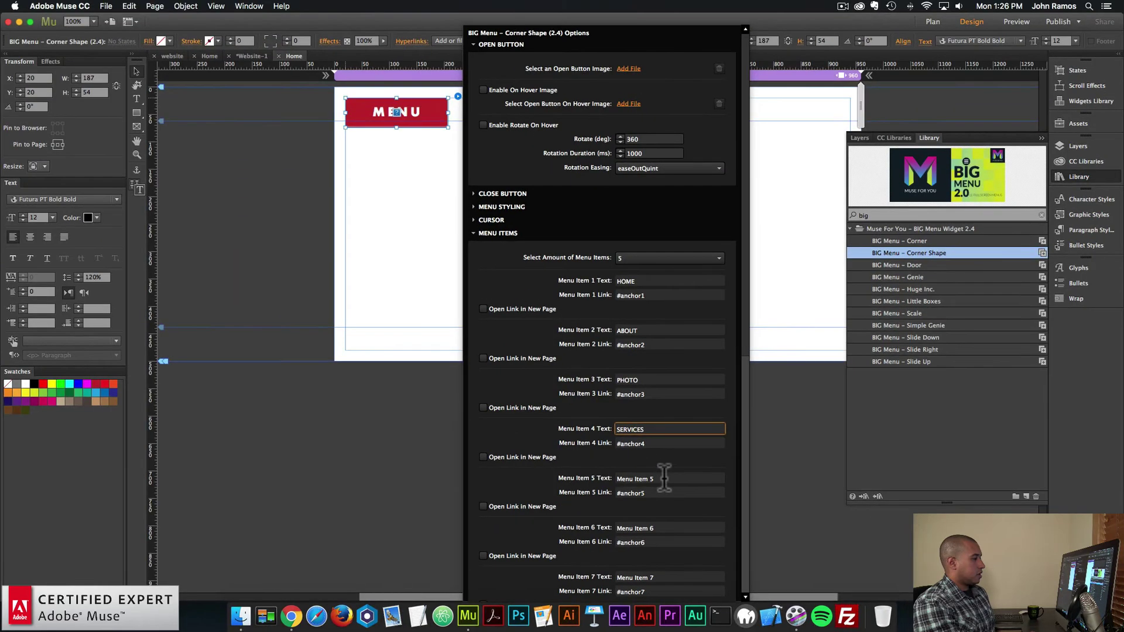
Set the Menu Item 5 text to CONTACT and close the widget's options.
triple_click(664, 478)
type("CONTAC")
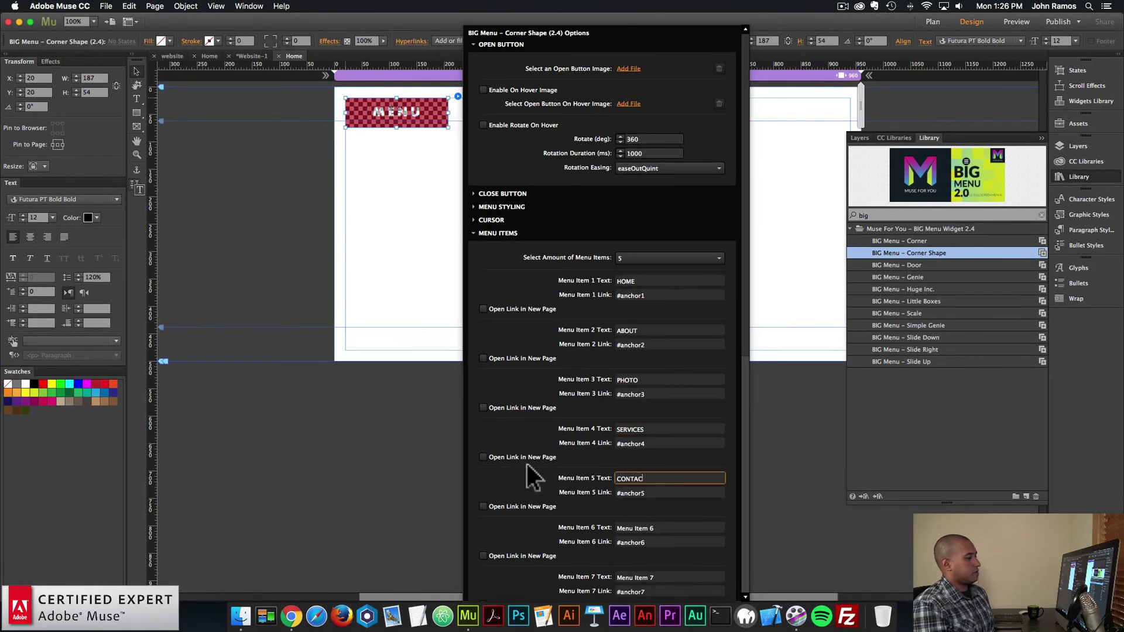
type("T")
key("Return")
left_click(499, 233)
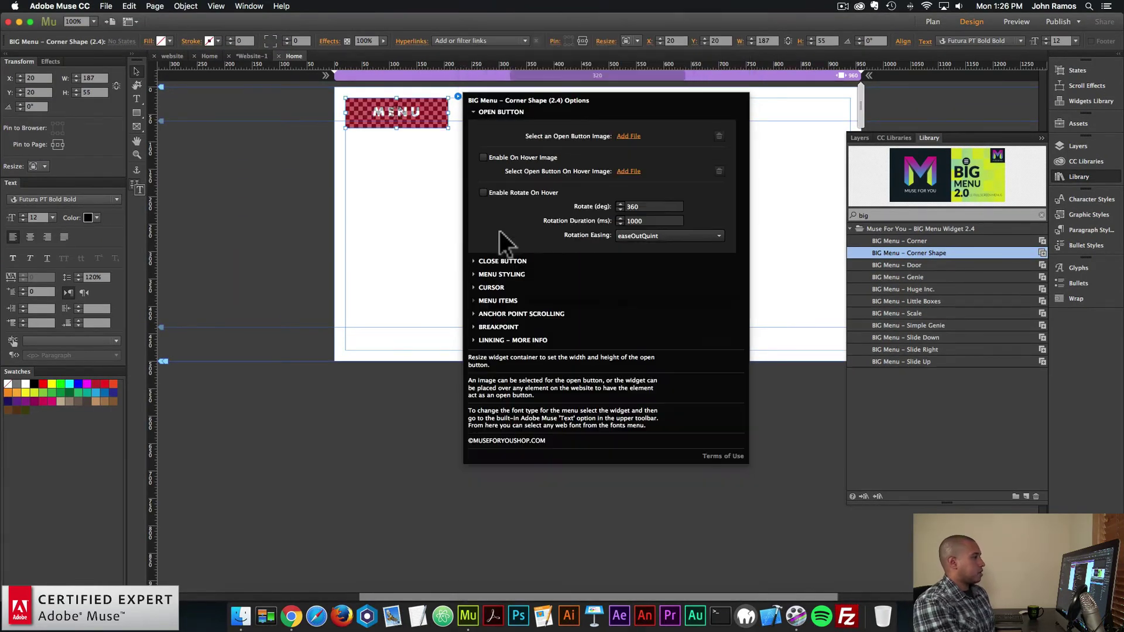
left_click(368, 202)
Preview the page in the browser, test the overlay menu and its ABOUT link, reopen the menu, and return to Muse.
left_click(110, 4)
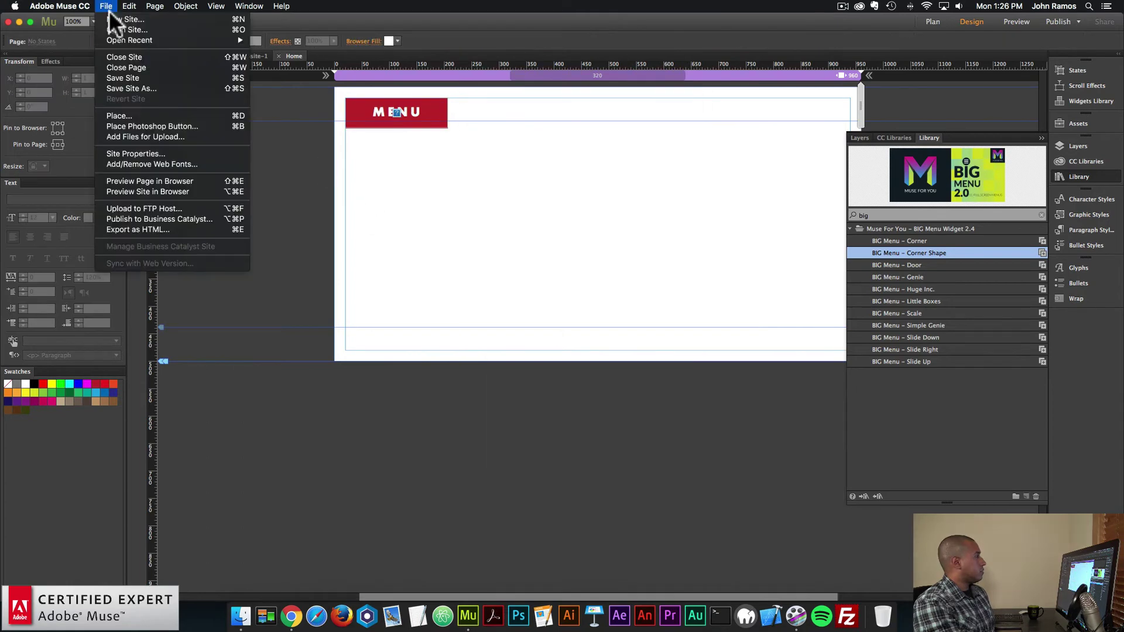
left_click(150, 180)
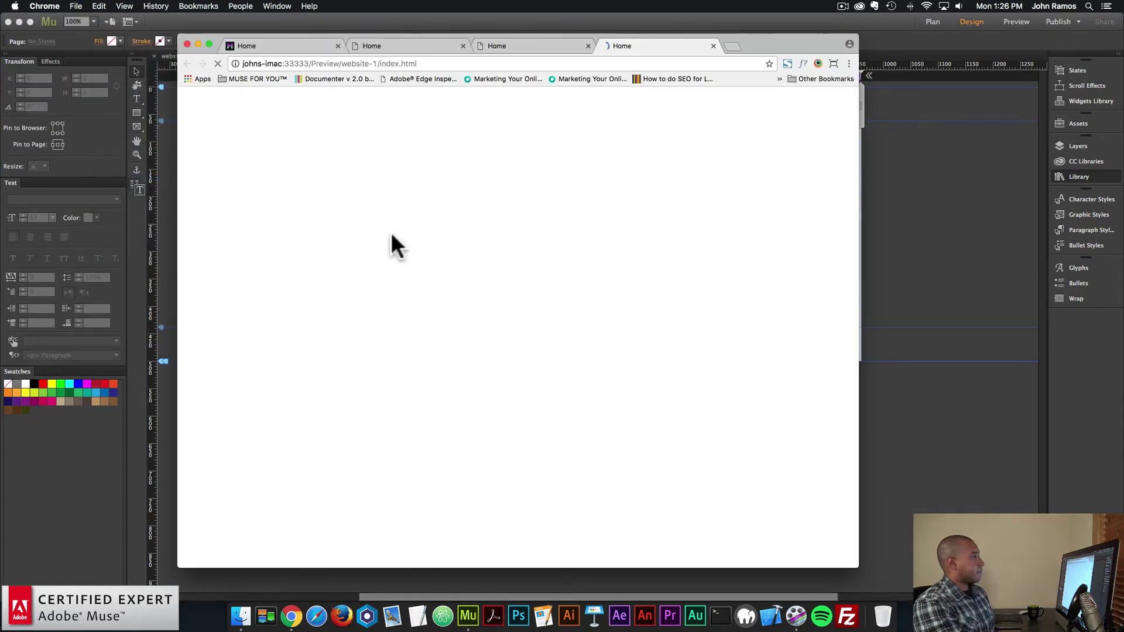
left_click(321, 115)
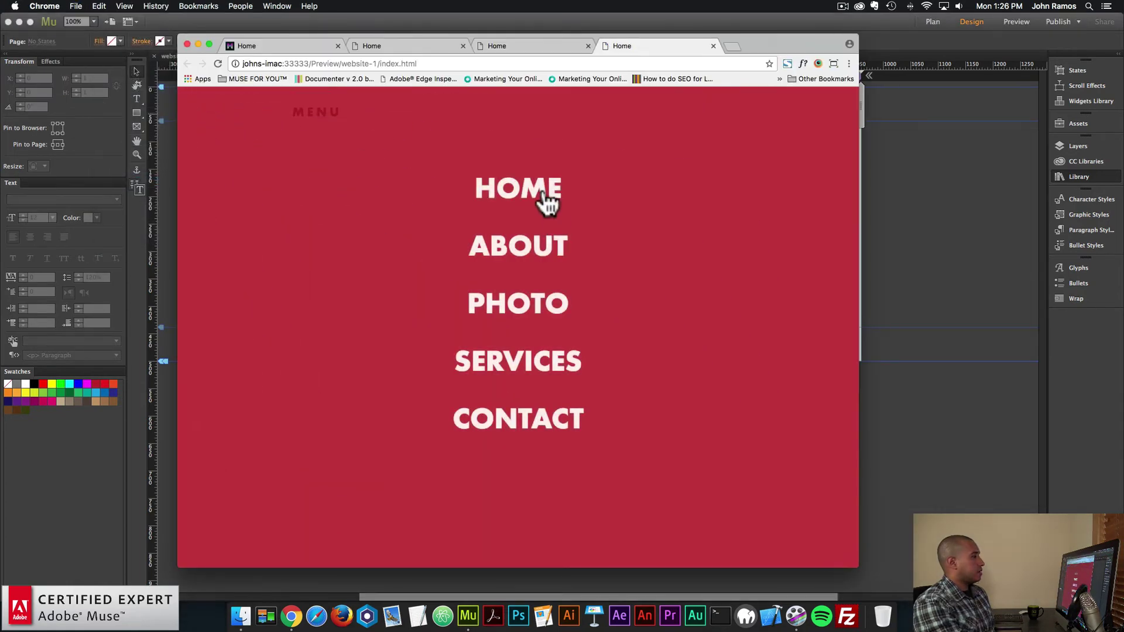
left_click(545, 248)
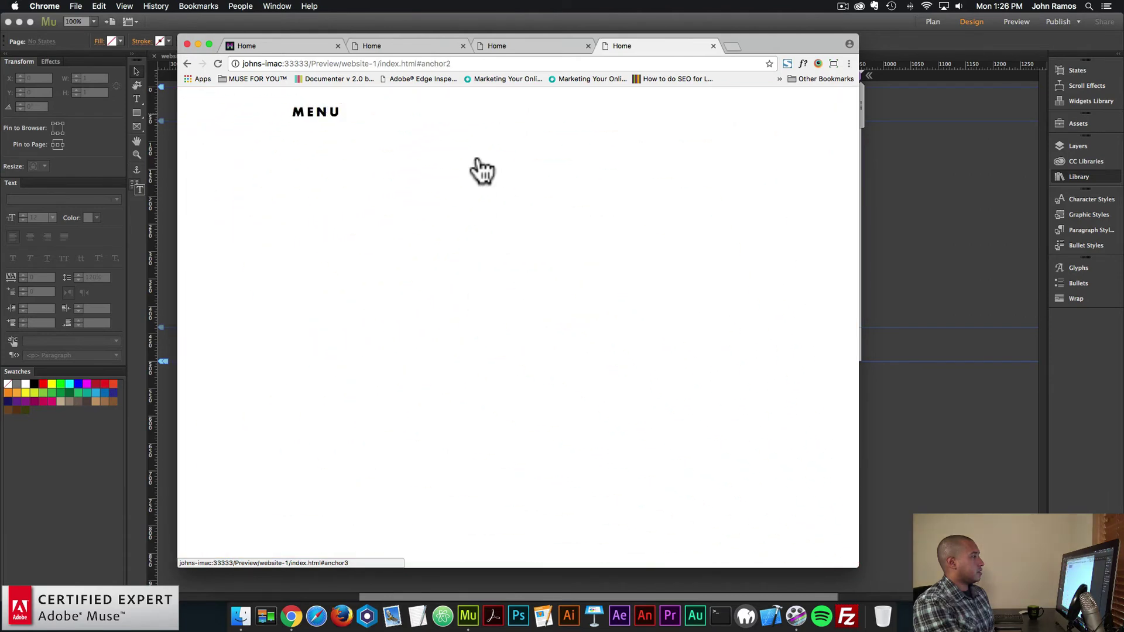
left_click(351, 116)
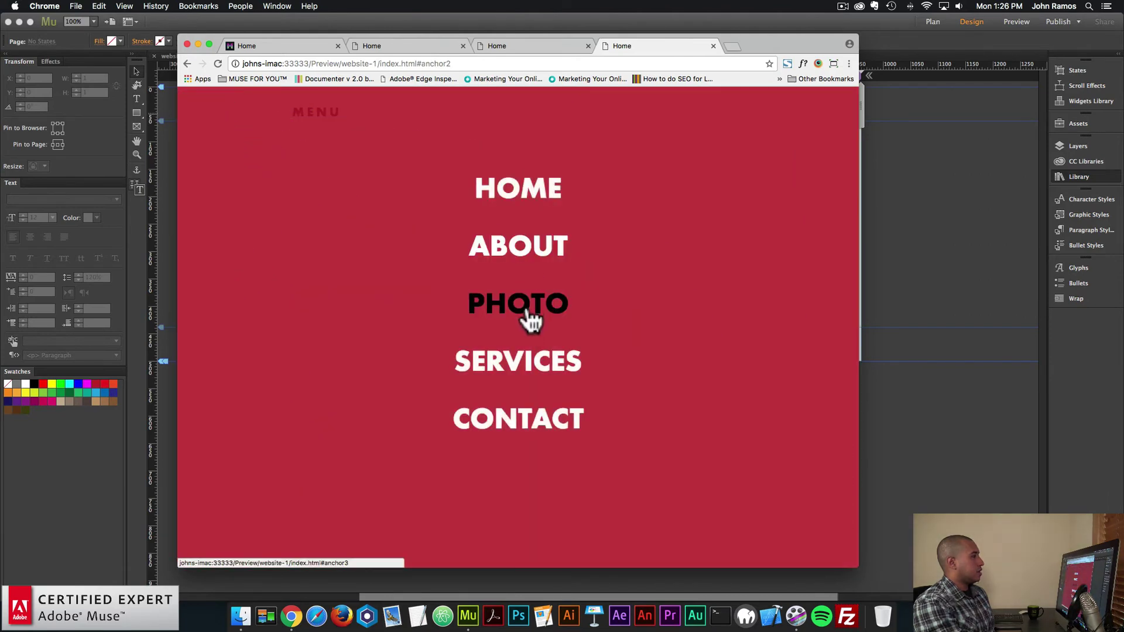
left_click(905, 223)
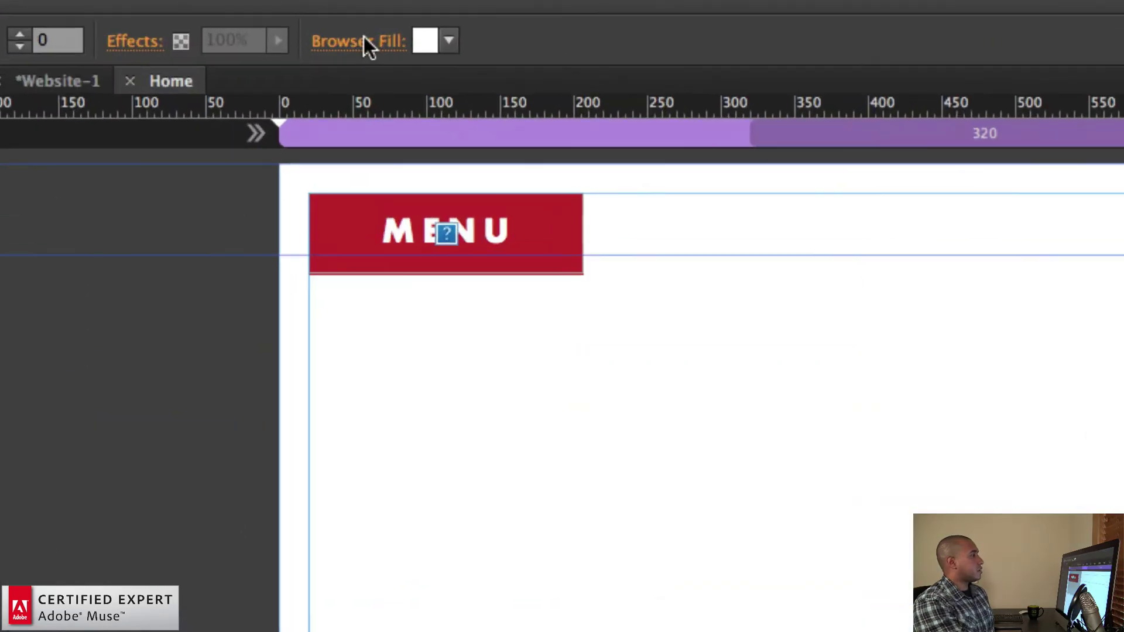
Add the alexander-andrews image from the images folder as the page's browser fill.
left_click(368, 41)
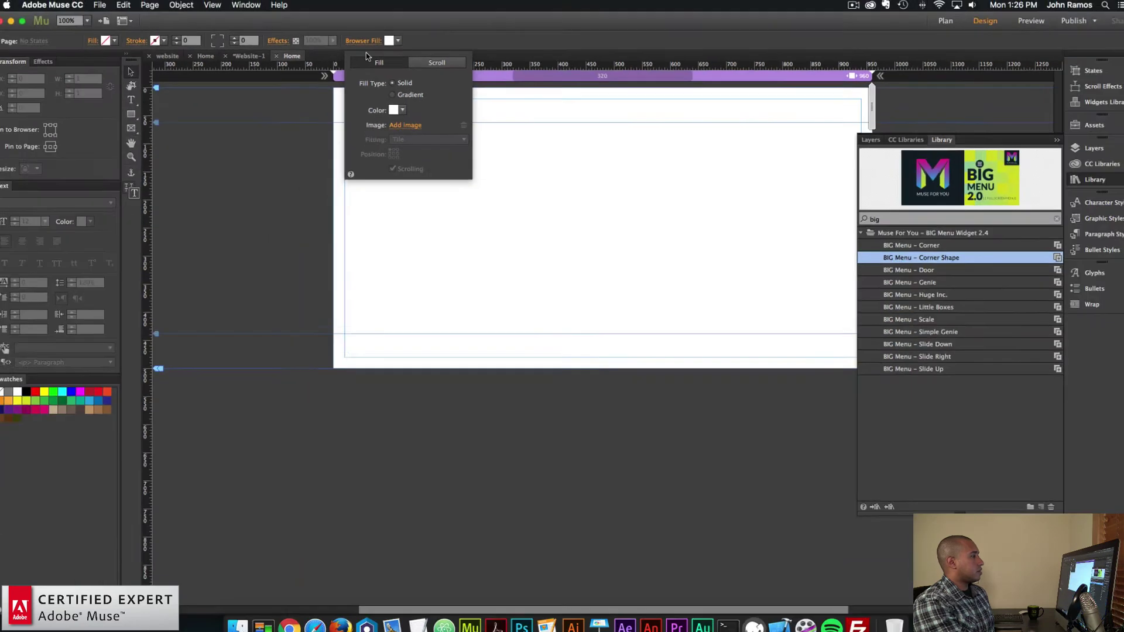
left_click(292, 183)
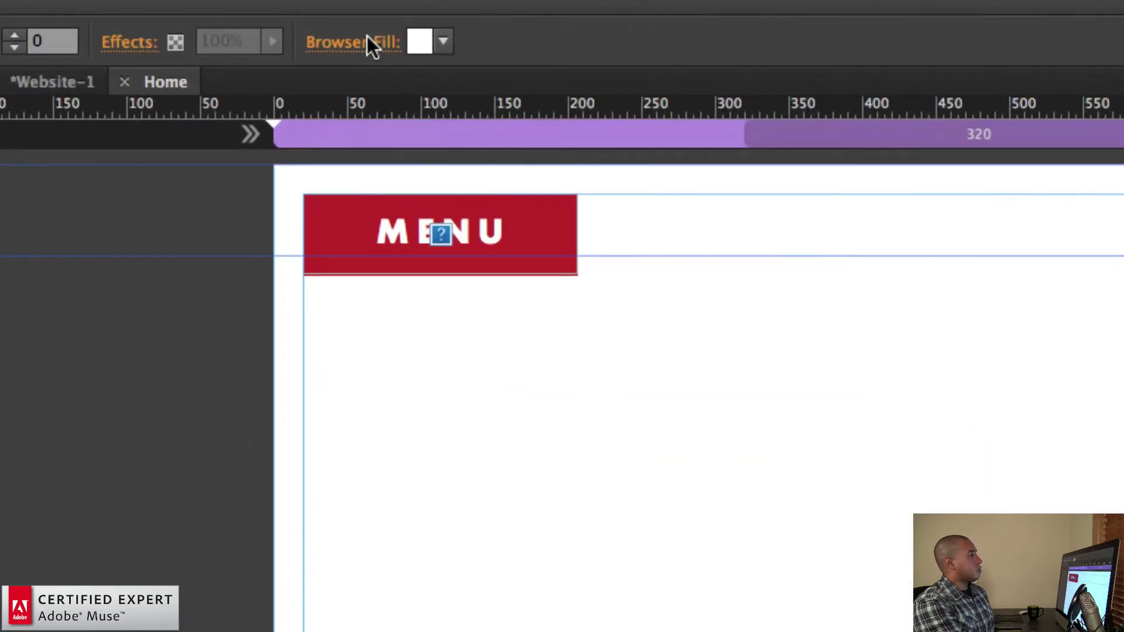
left_click(368, 39)
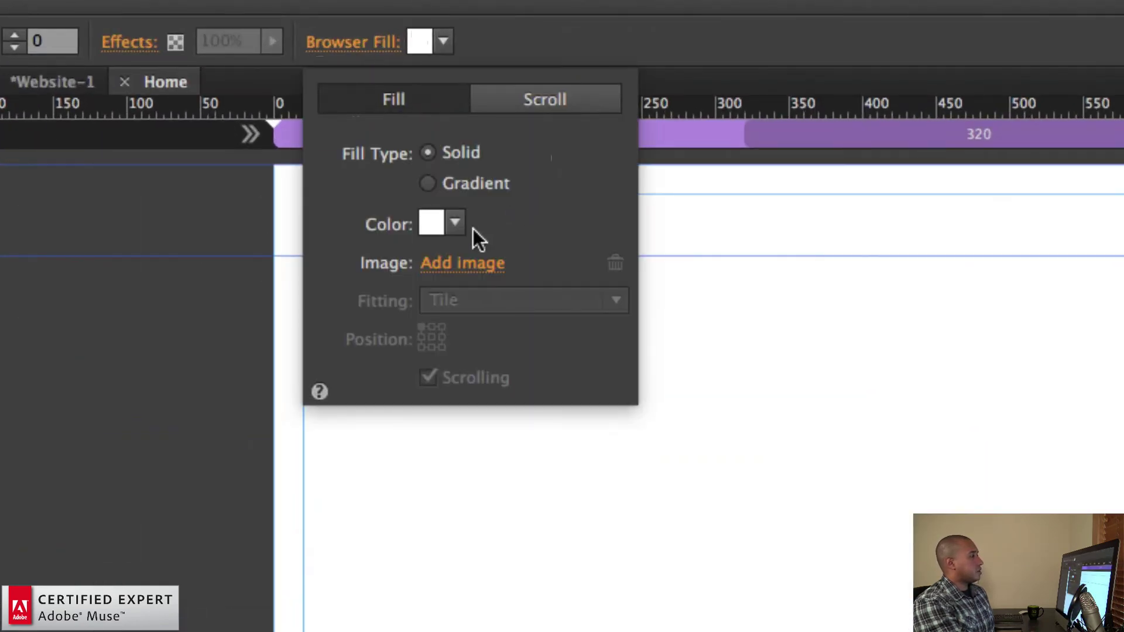
left_click(441, 263)
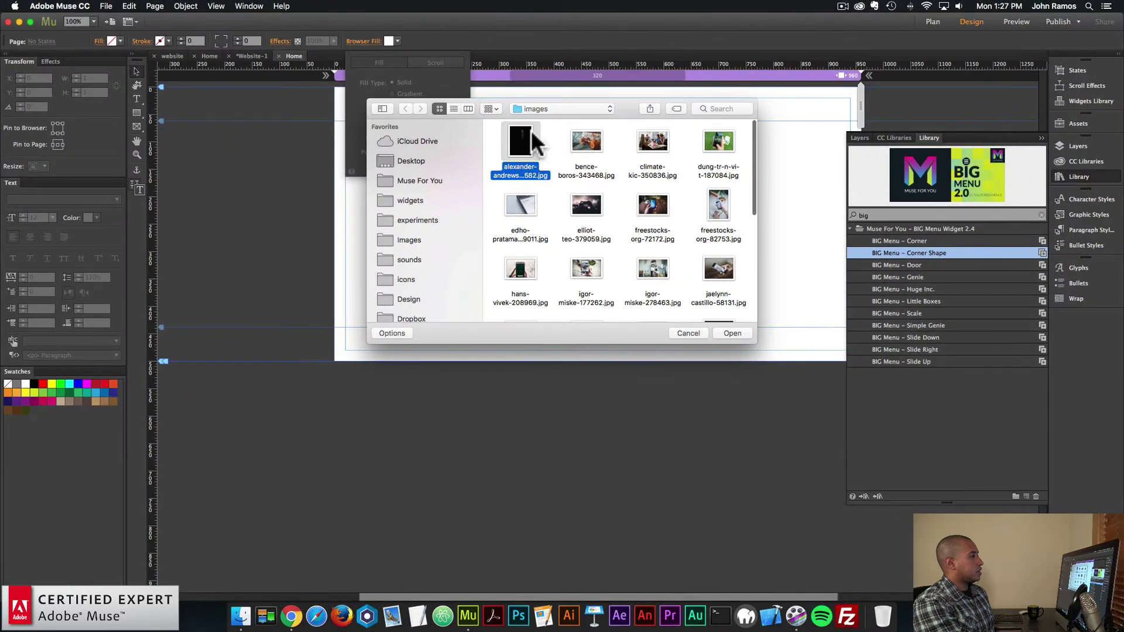
double_click(521, 142)
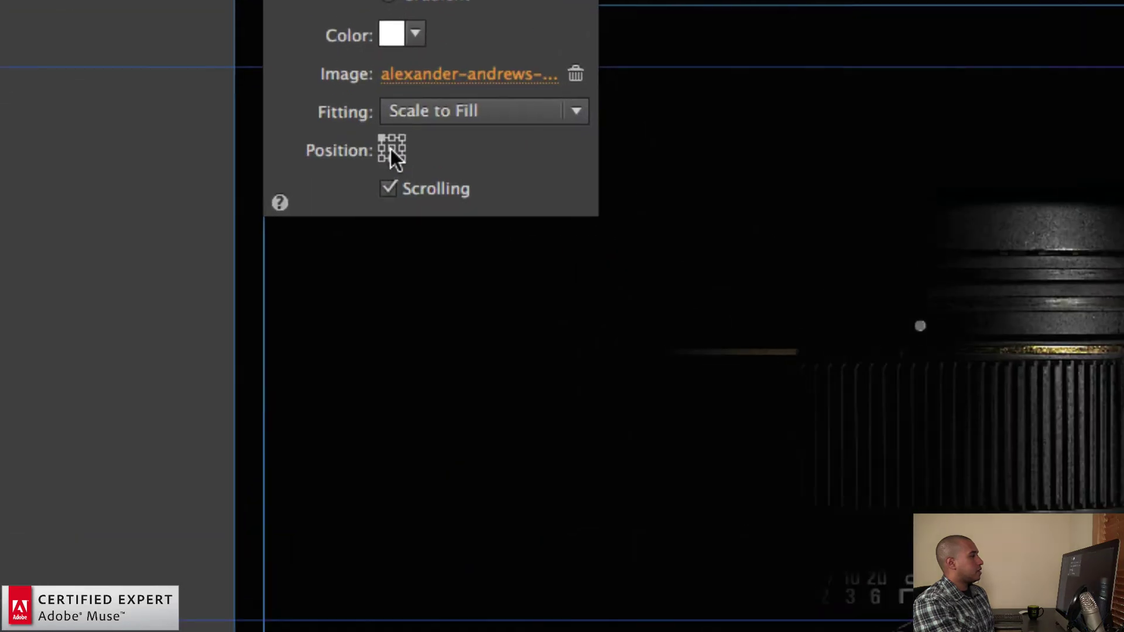
Set the browser fill image to Scale to Fill with a centred position and turn off Scrolling.
left_click(391, 149)
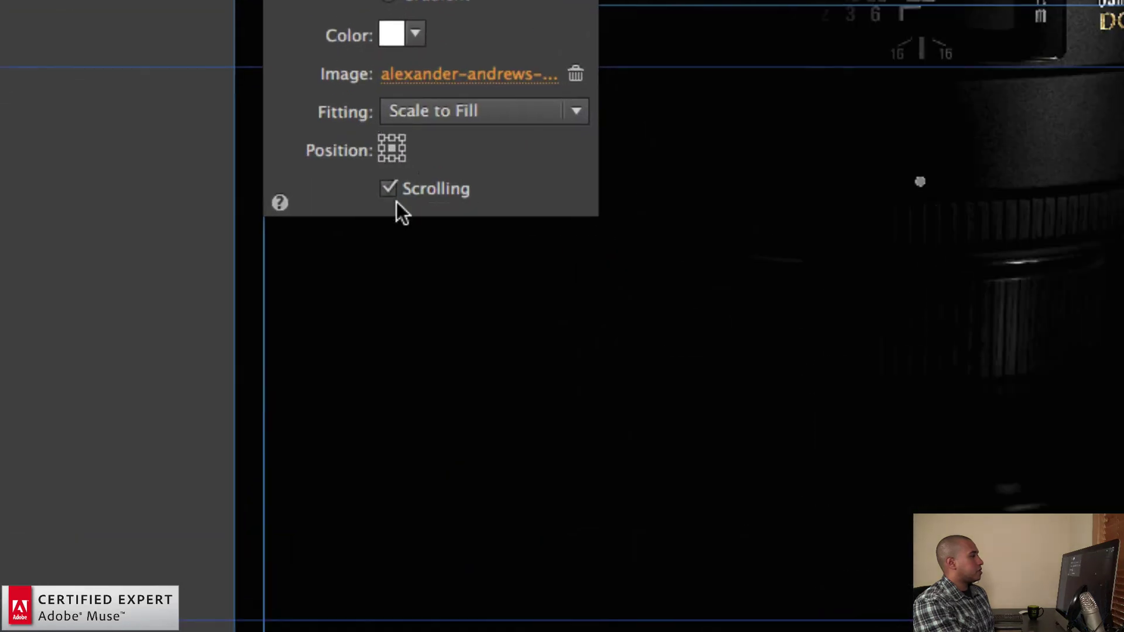
left_click(389, 190)
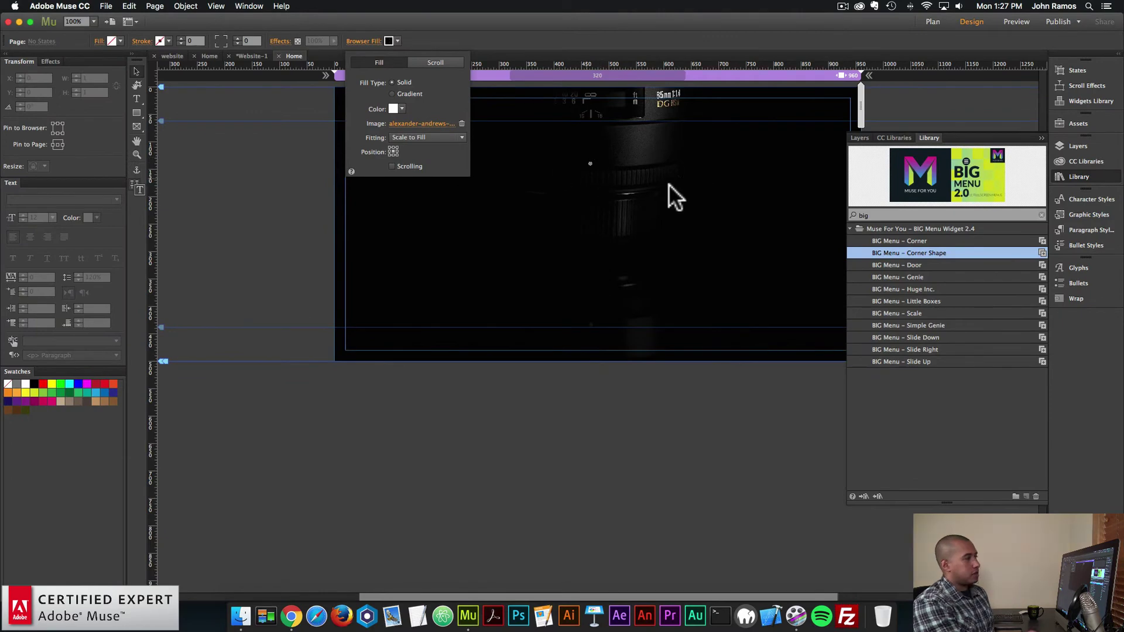
left_click(645, 177)
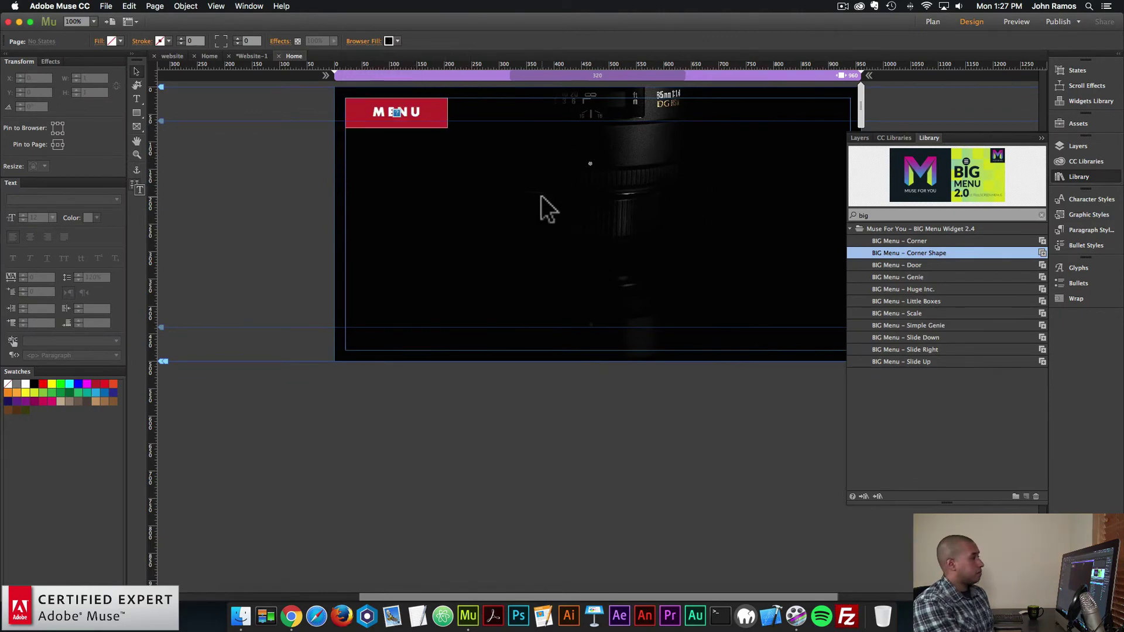
Preview the page in the browser with its background image, open the overlay menu, and return to Muse.
left_click(106, 6)
left_click(123, 179)
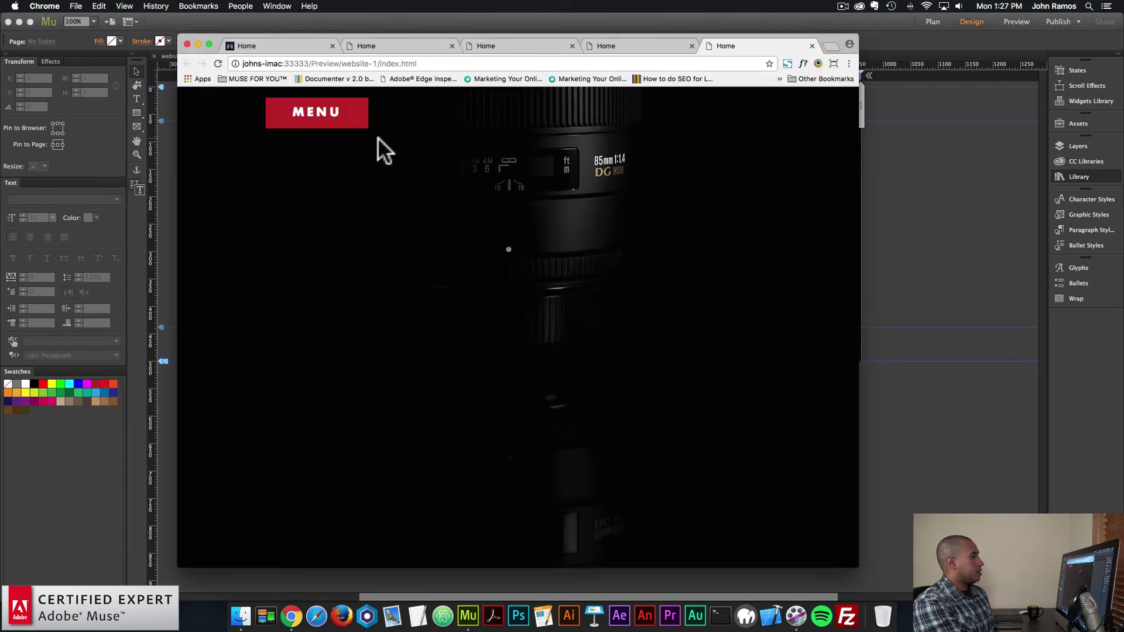
left_click(358, 122)
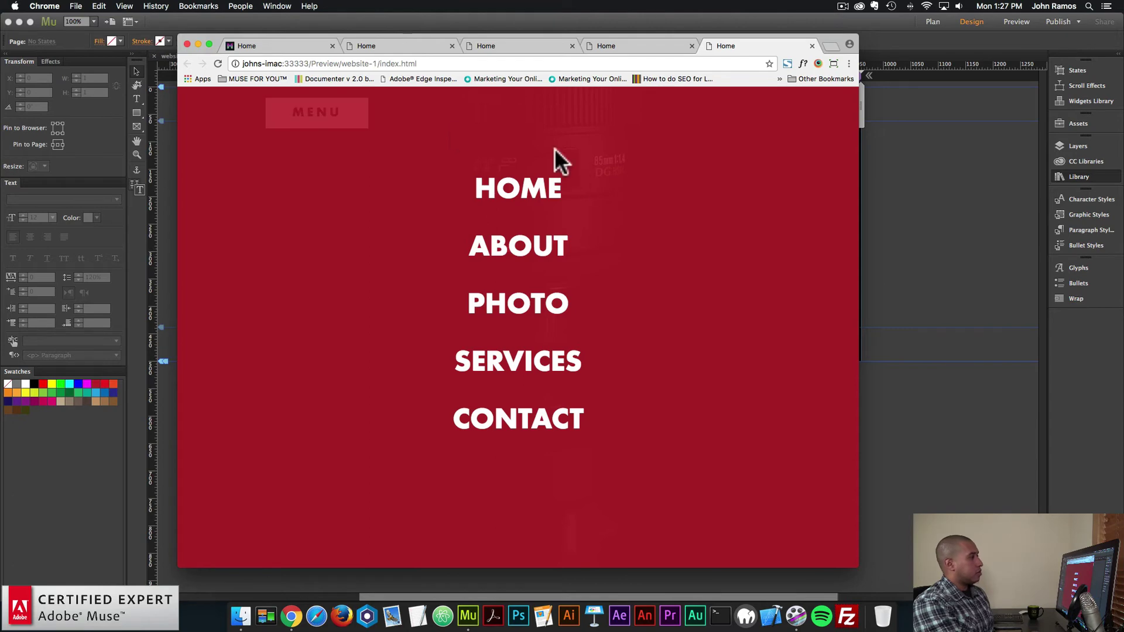
left_click(890, 199)
In the BIG Menu widget's Close Button options, choose close-icon-light.svg as the close button image.
left_click(439, 114)
key("Escape")
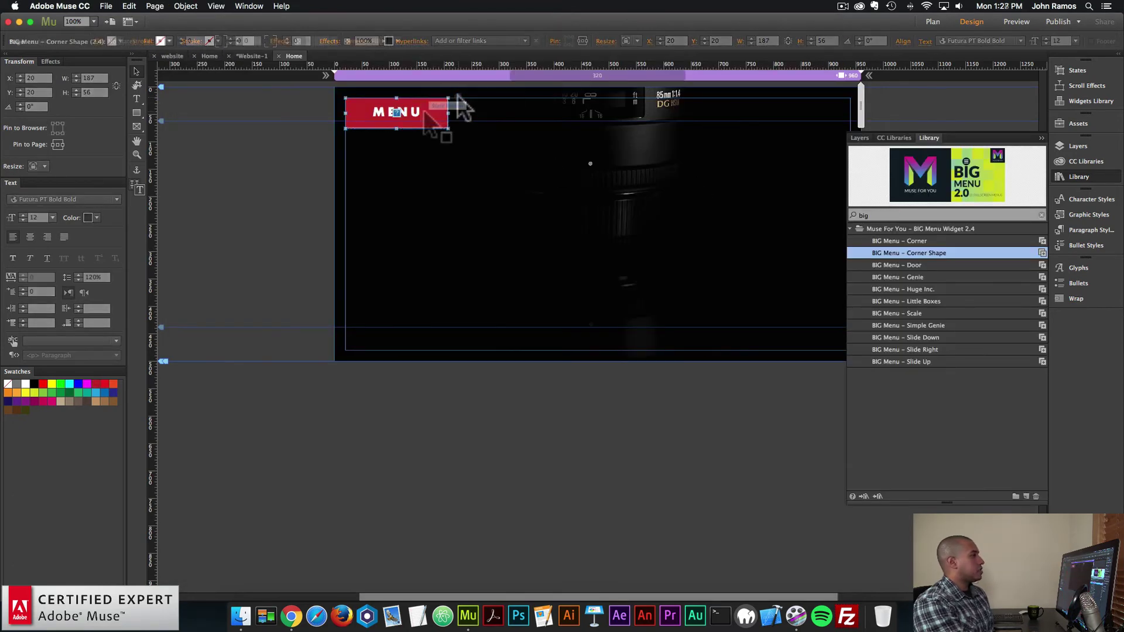
left_click(458, 97)
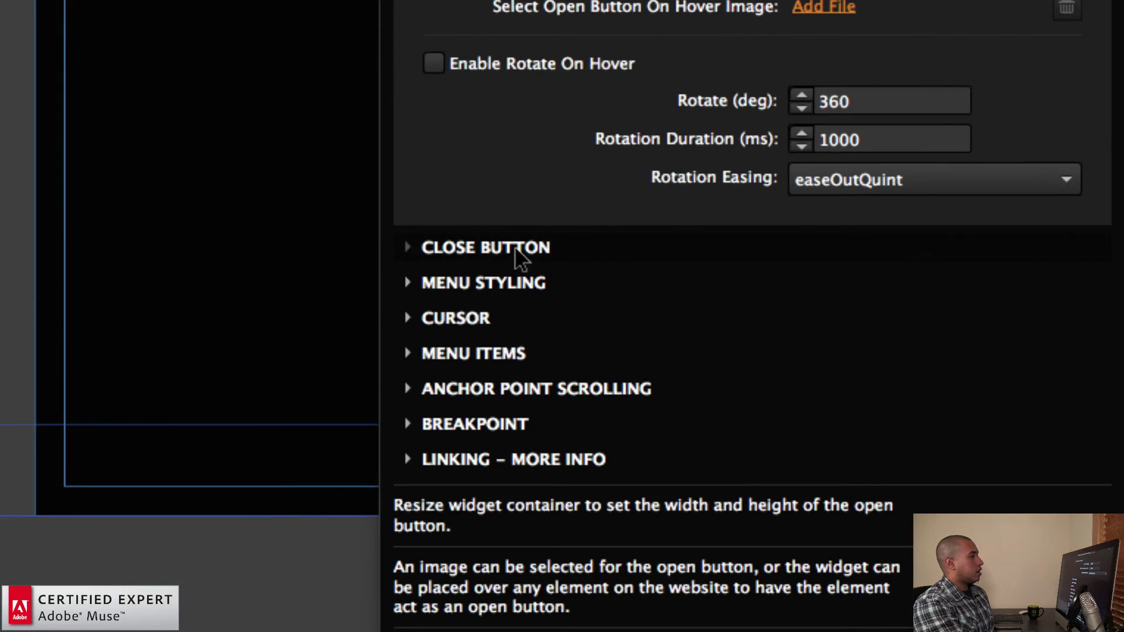
left_click(497, 329)
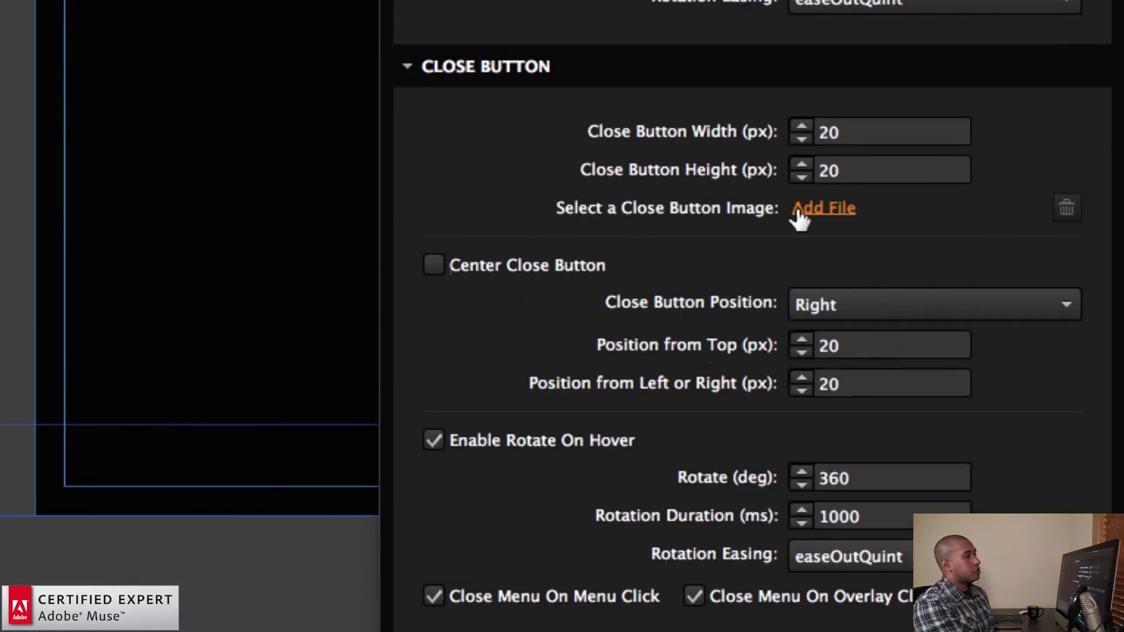
left_click(822, 209)
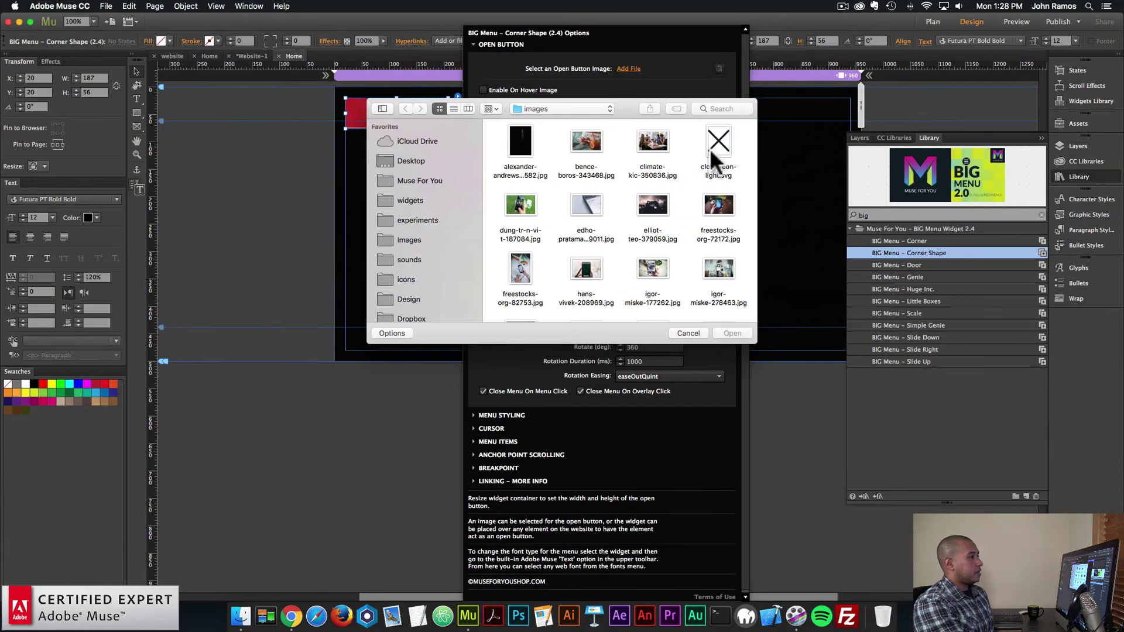
left_click(723, 170)
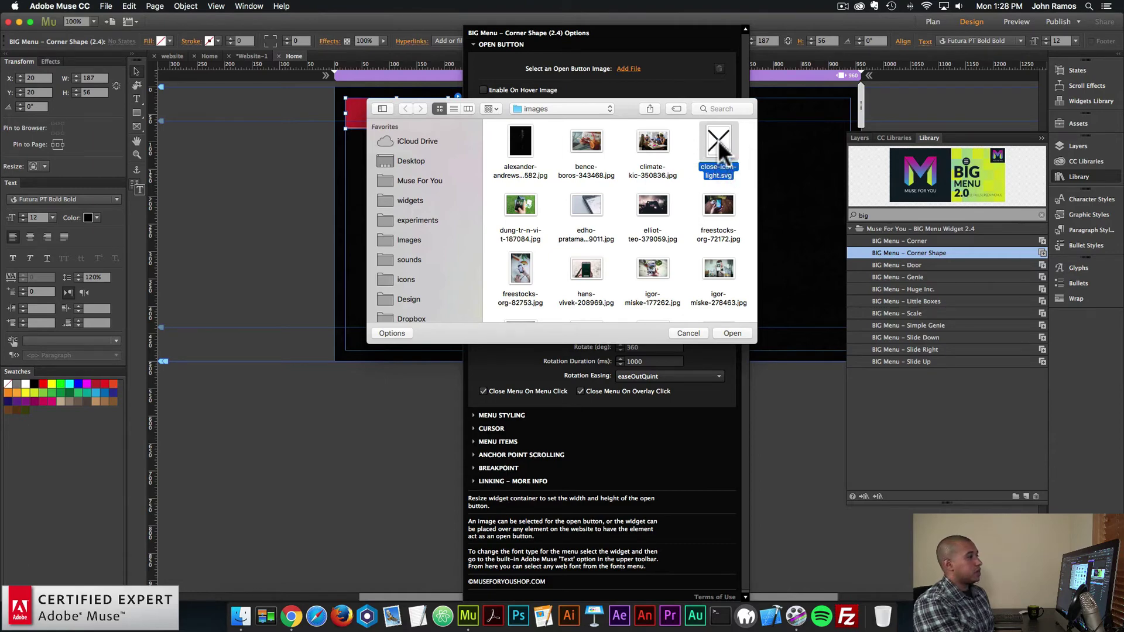
double_click(718, 139)
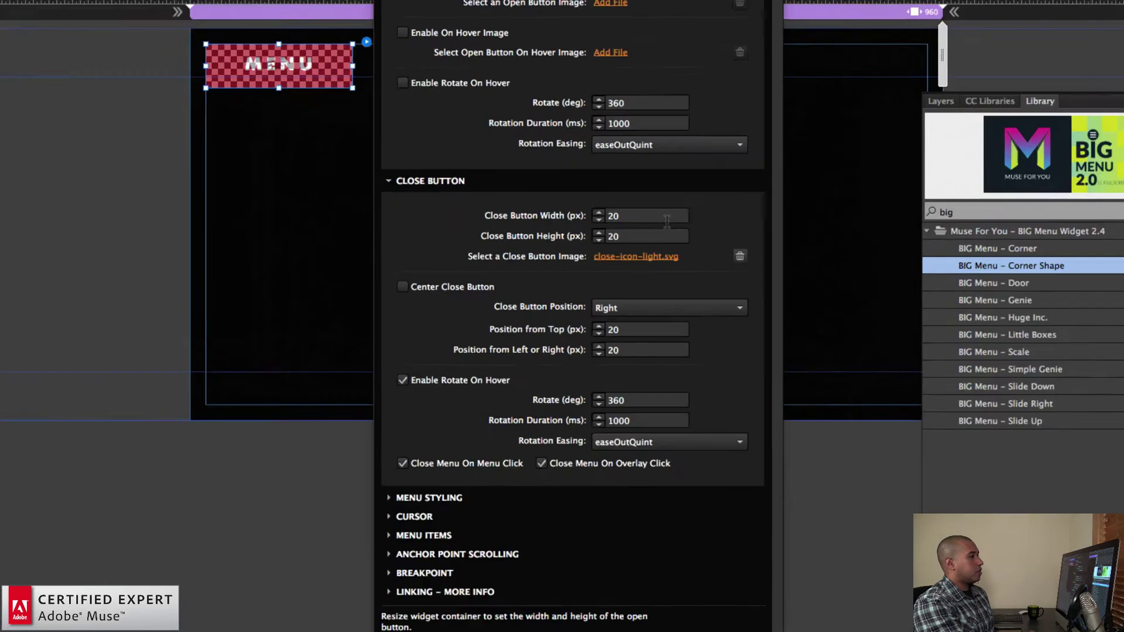
Set the widget's close button width and height to 80 px.
double_click(627, 219)
type("80")
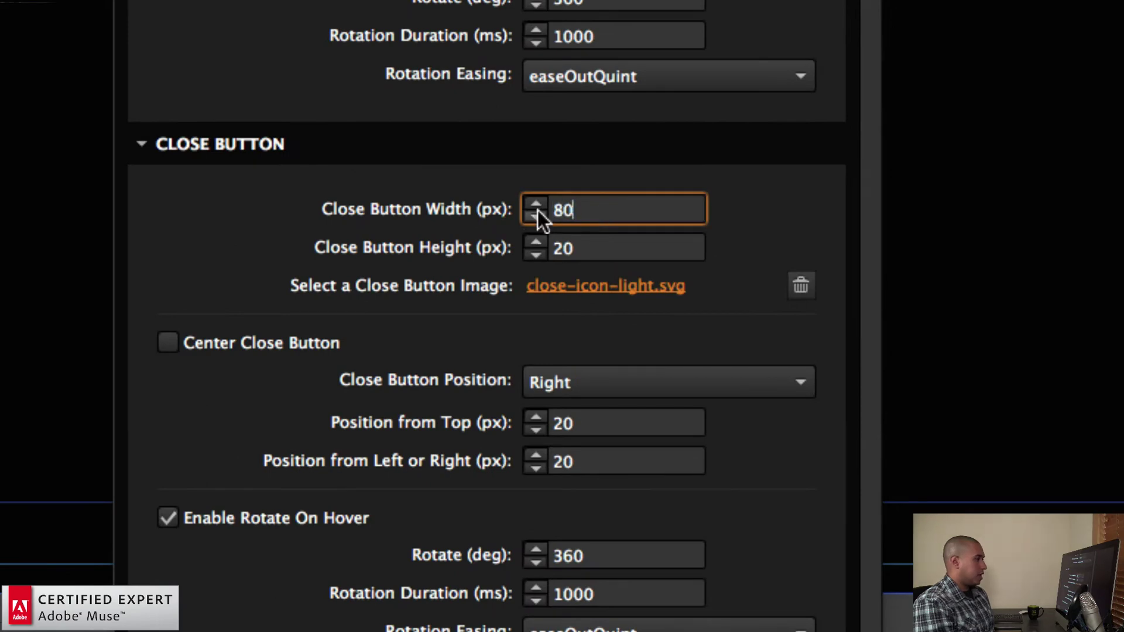
key("Tab")
type("80")
key("Tab")
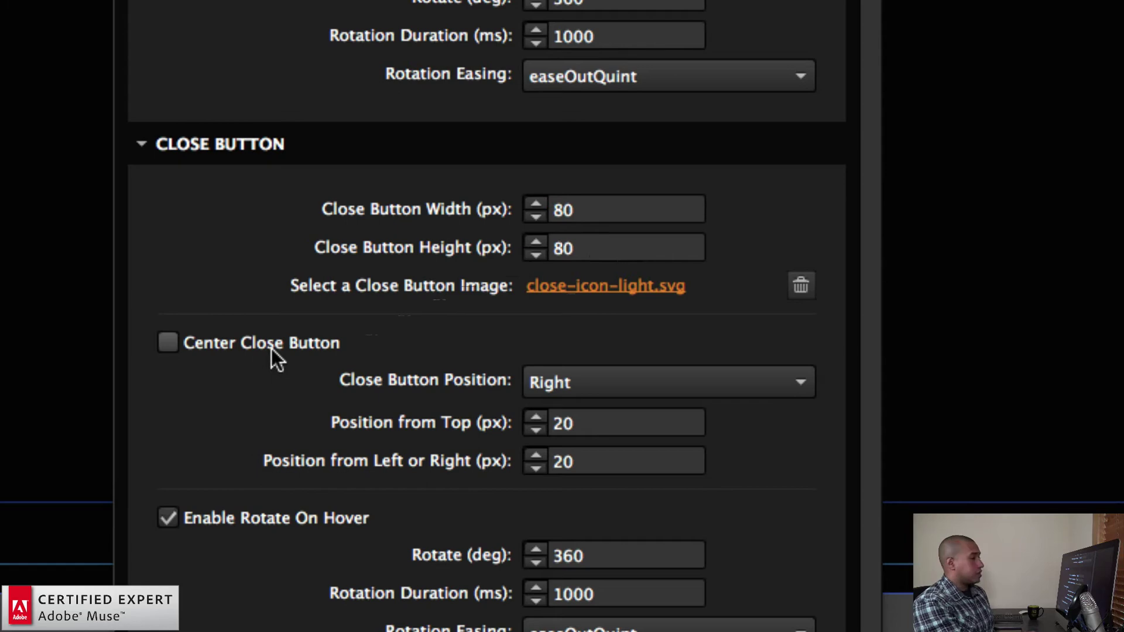
Enable Center Close Button, set its Position from Top to 50 px, and close the widget's options.
left_click(167, 343)
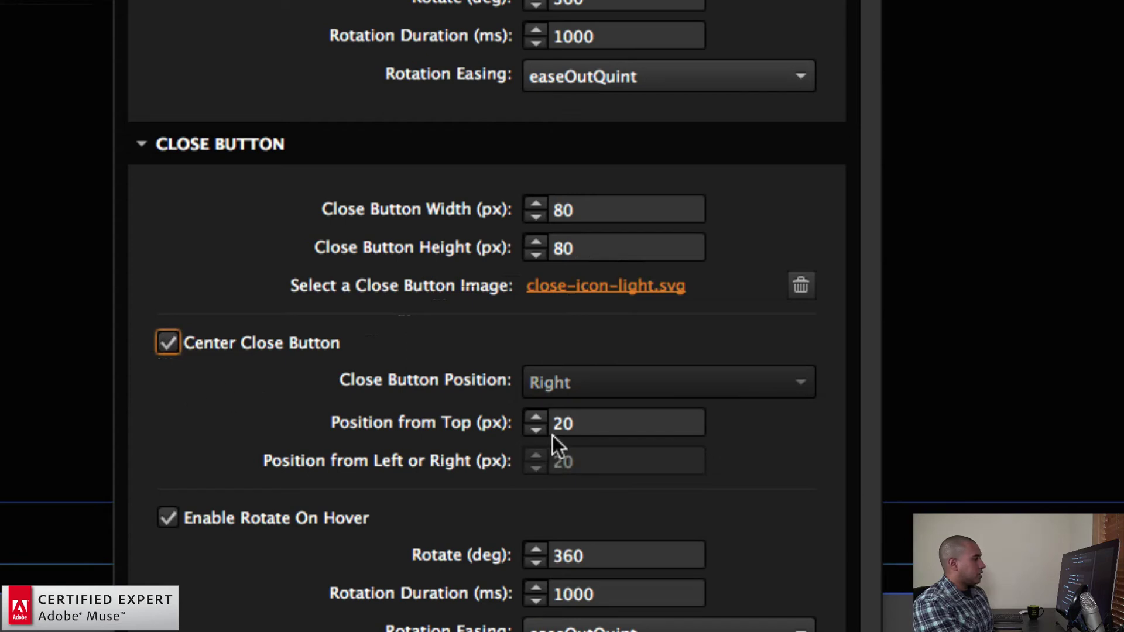
key("Tab")
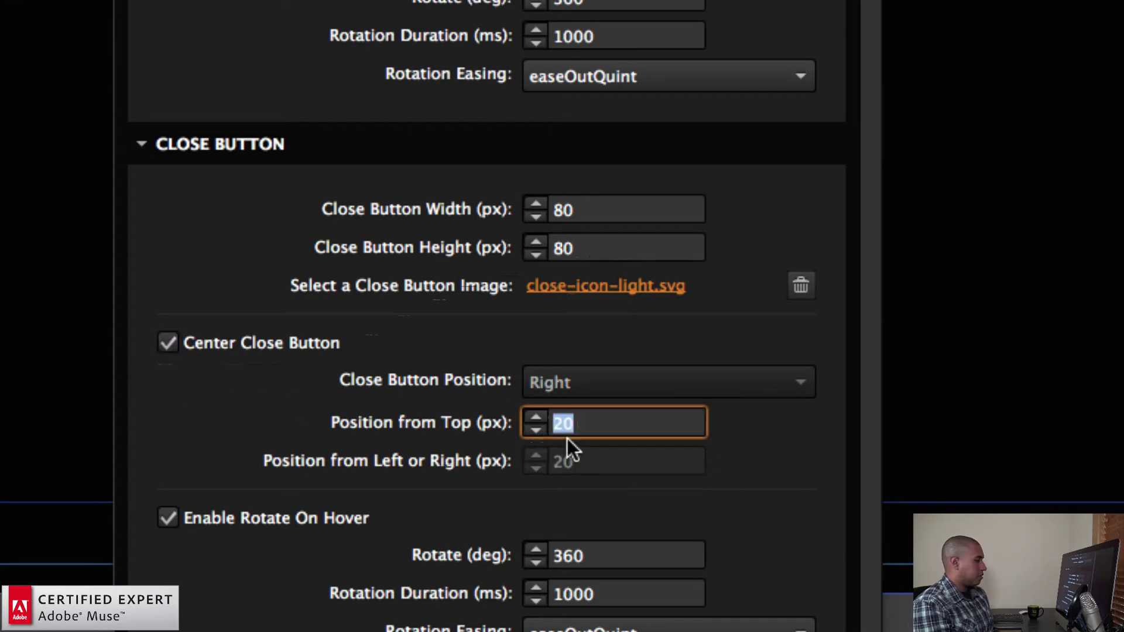
type("50")
key("Return")
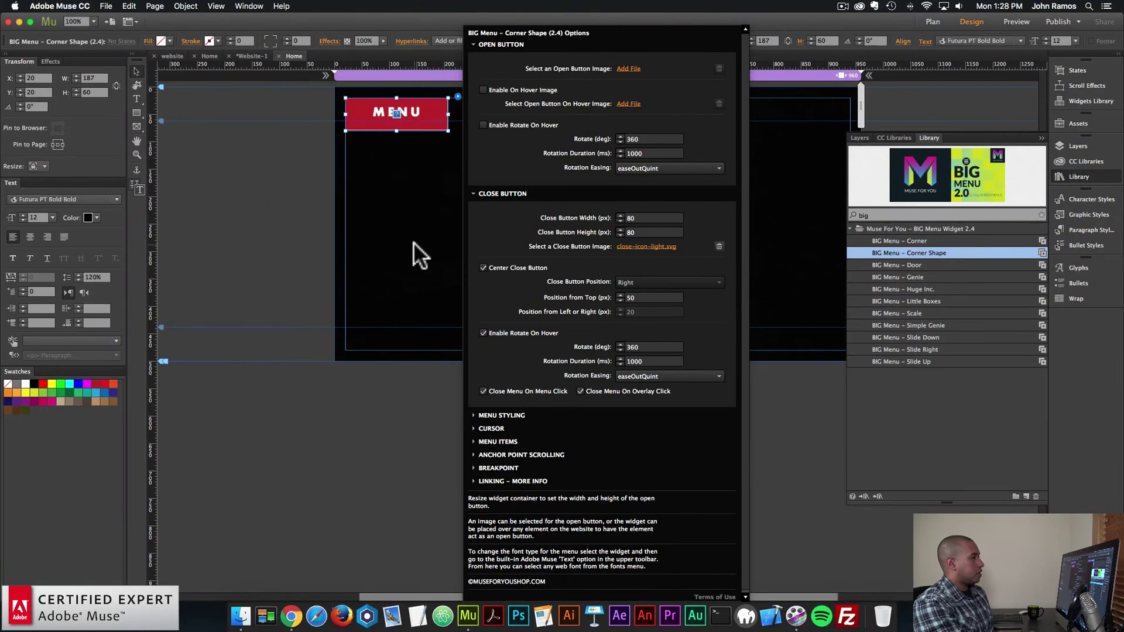
left_click(319, 238)
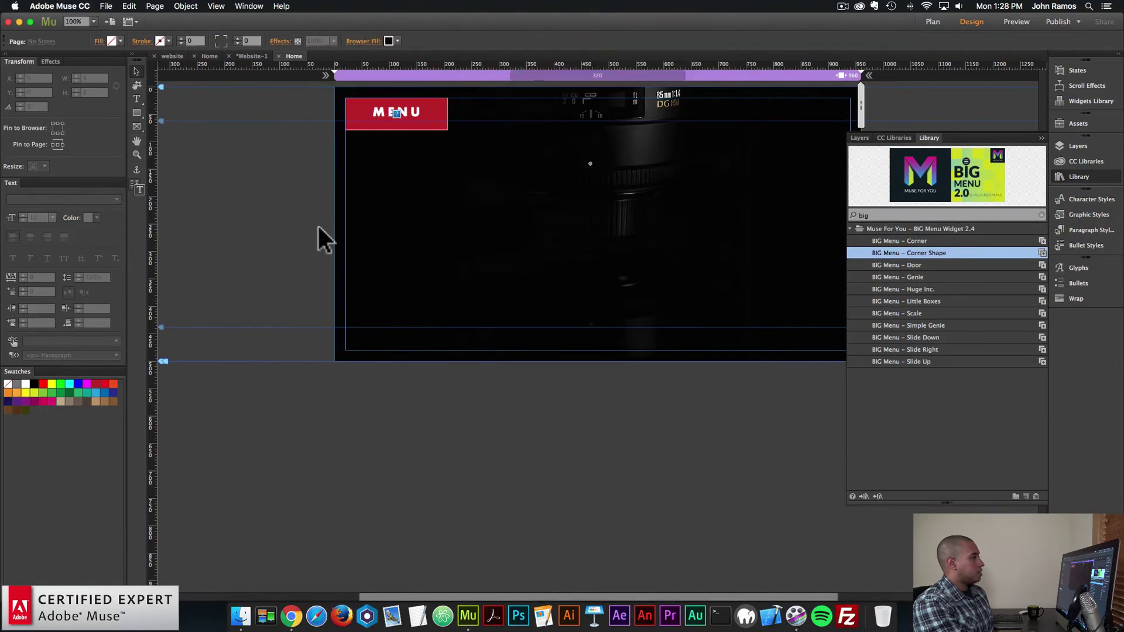
Preview the page in the browser, open the overlay menu to check the close button's appearance, and return to Muse.
left_click(111, 5)
left_click(122, 174)
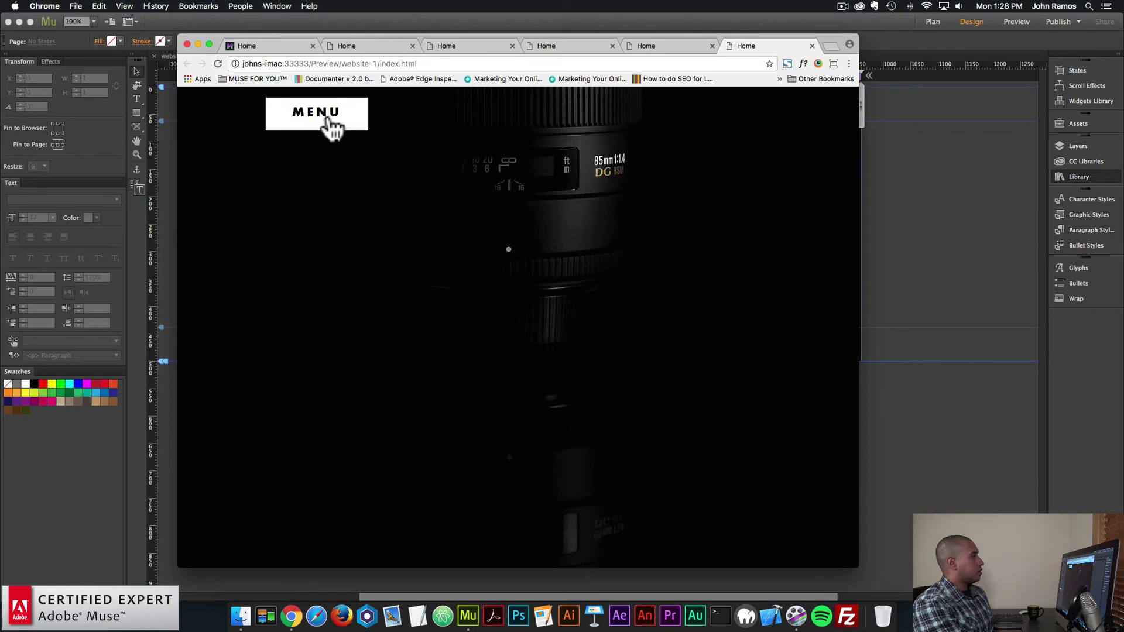
left_click(330, 122)
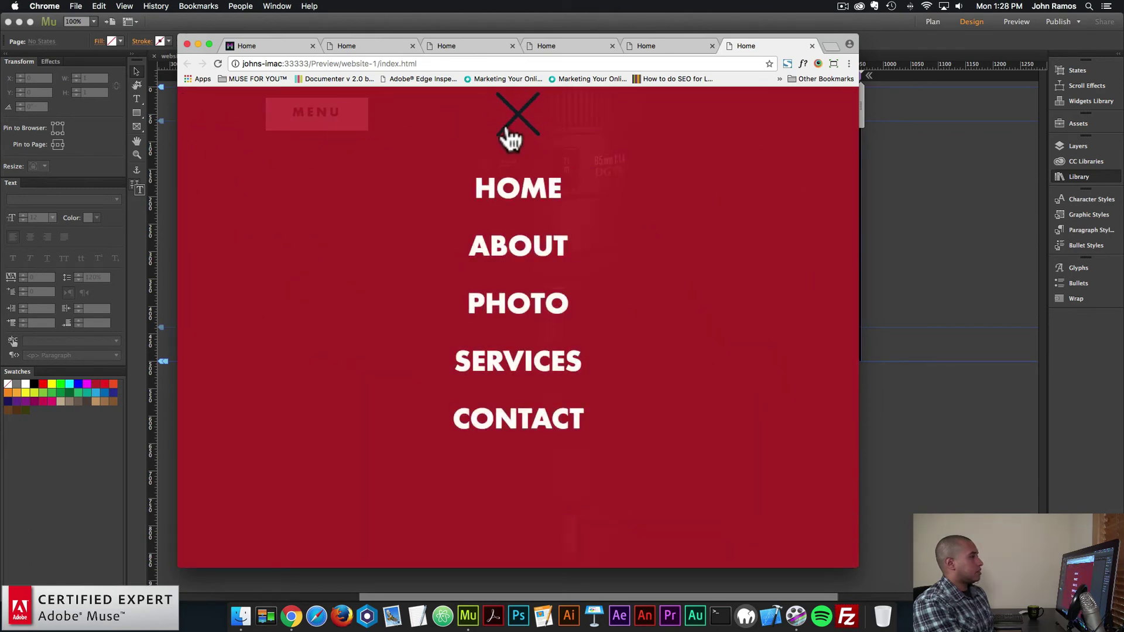
left_click(883, 194)
Reopen the BIG Menu widget's Close Button options, set the close button width and height to 40 px, and close the options.
left_click(443, 119)
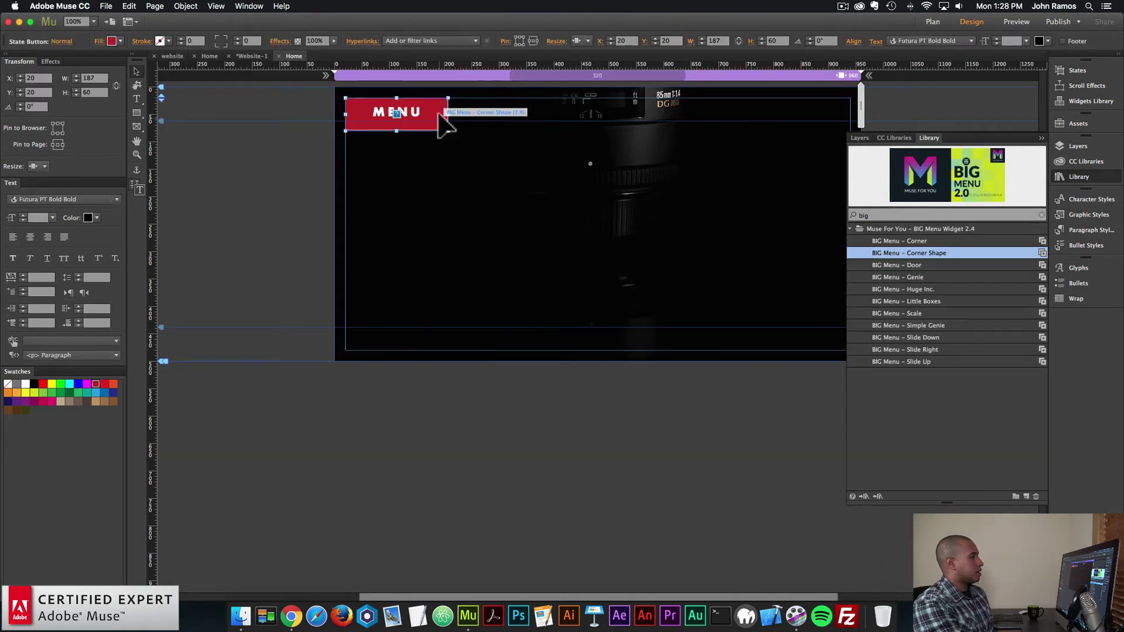
left_click(458, 97)
left_click(505, 262)
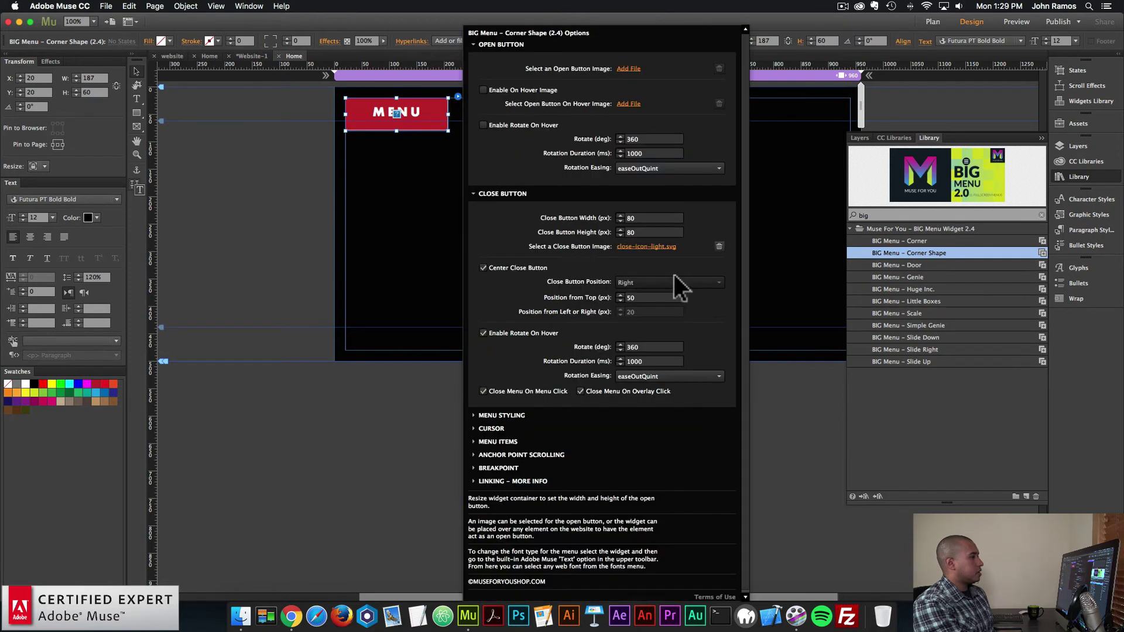
left_click(648, 218)
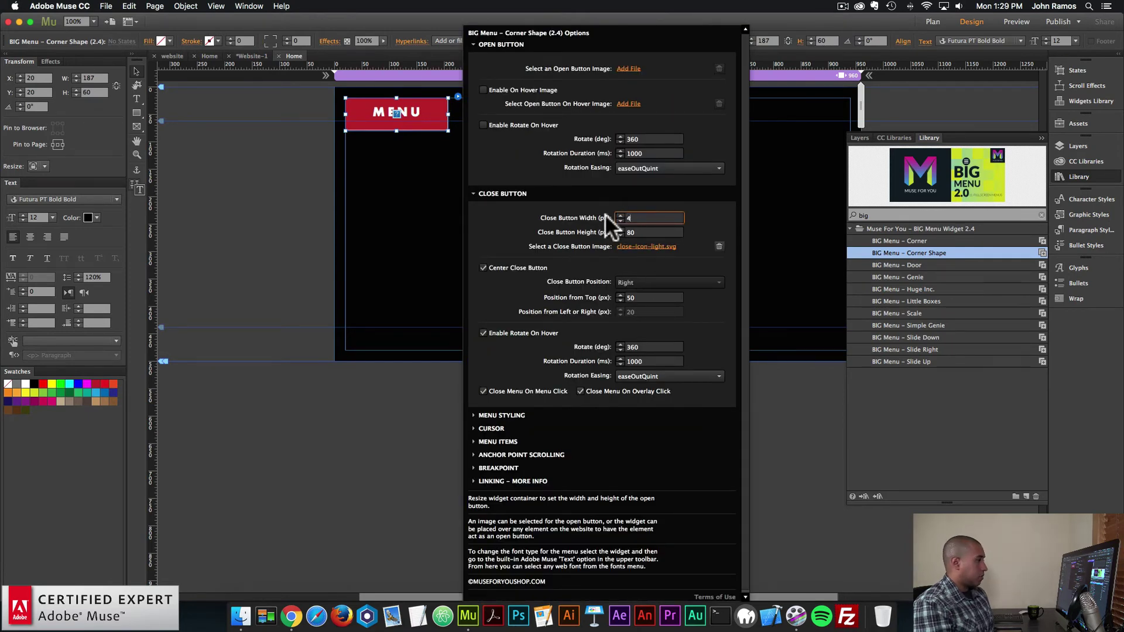
type("40")
key("Tab")
type("40")
key("Tab")
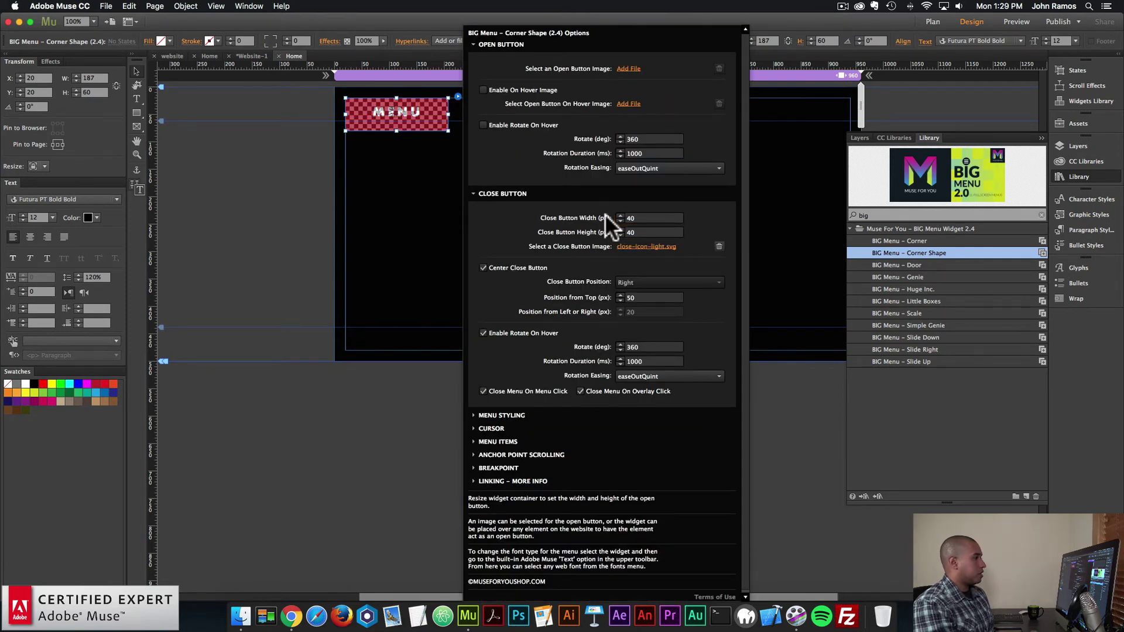
left_click(629, 298)
left_click(428, 281)
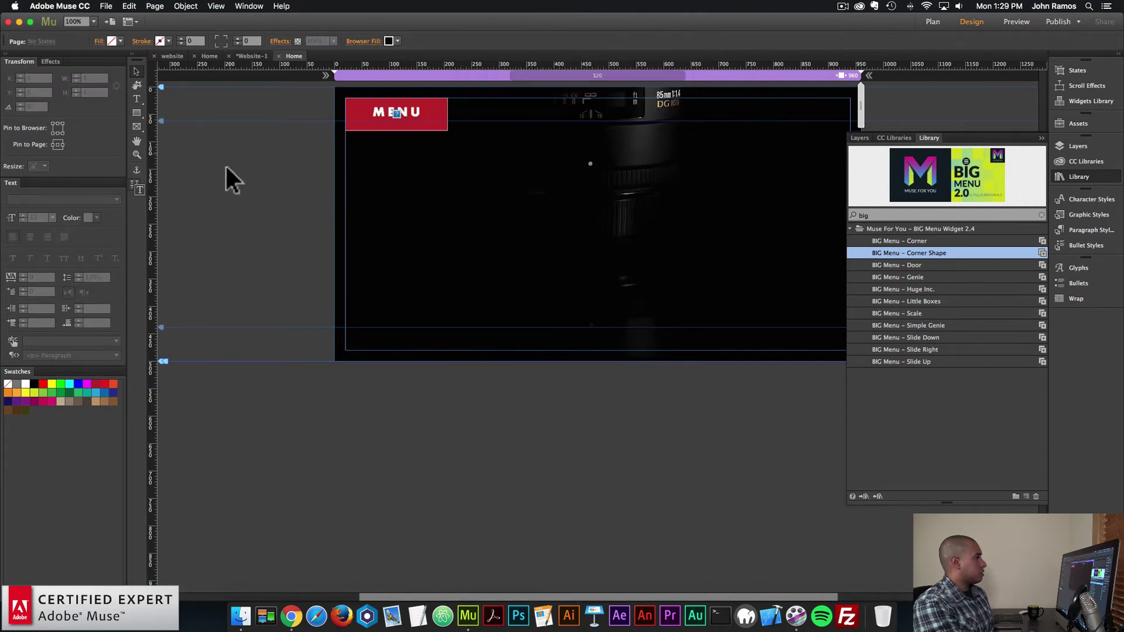
Preview the page in the browser, open the overlay menu to check the close button's size and position, and return to Muse.
left_click(108, 9)
left_click(128, 179)
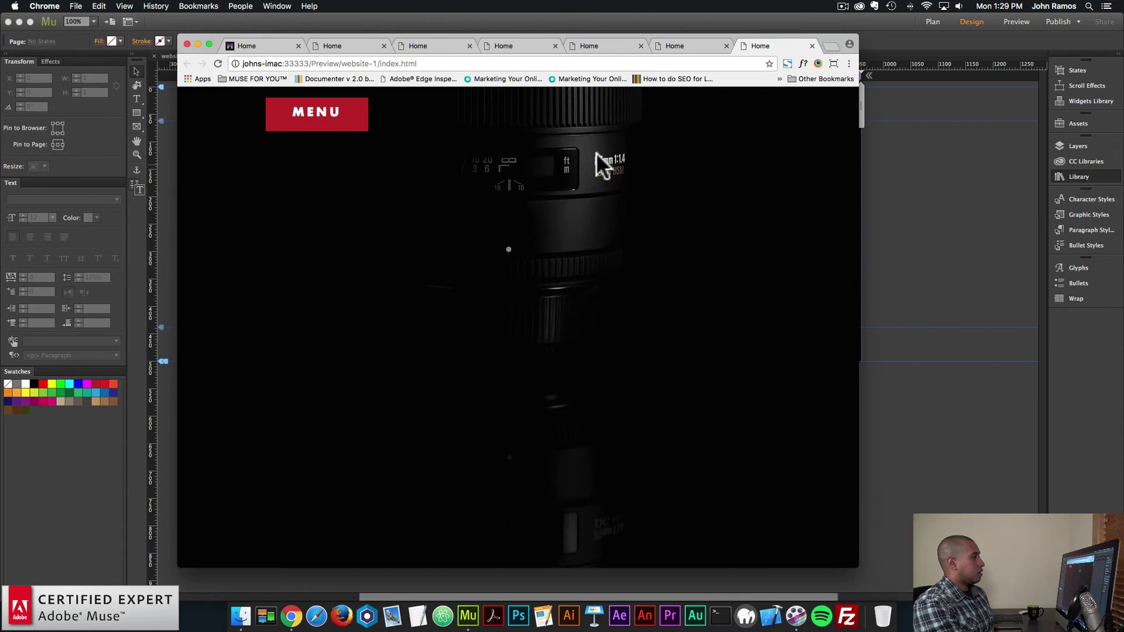
left_click(339, 114)
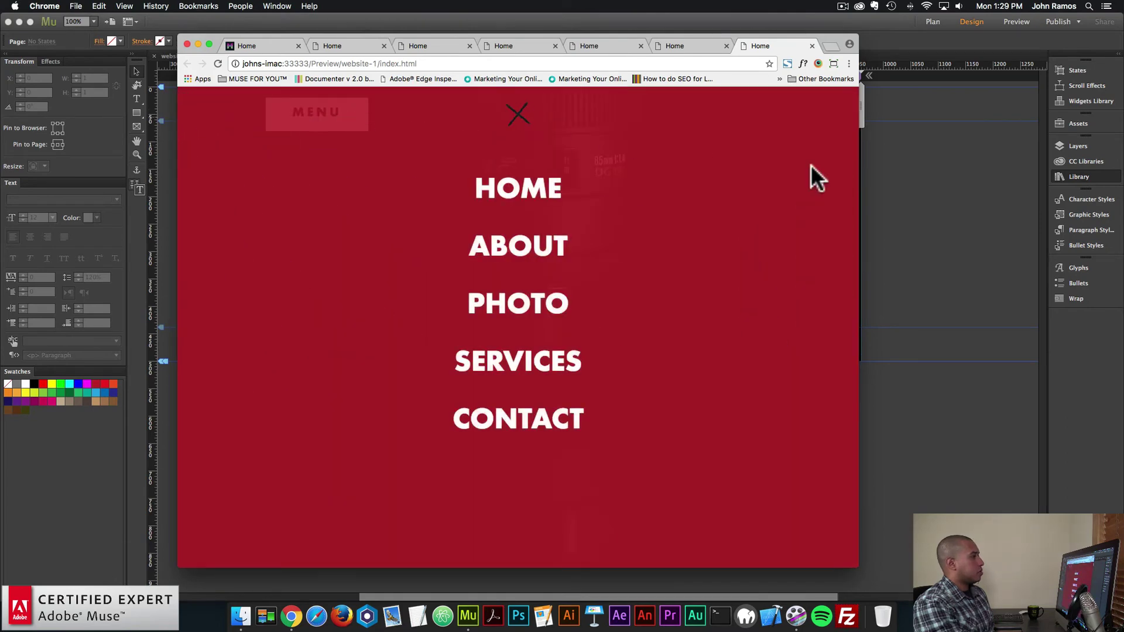
left_click(910, 199)
Set the BIG Menu widget's close button Position from Top to 75 px and close its options.
left_click(432, 124)
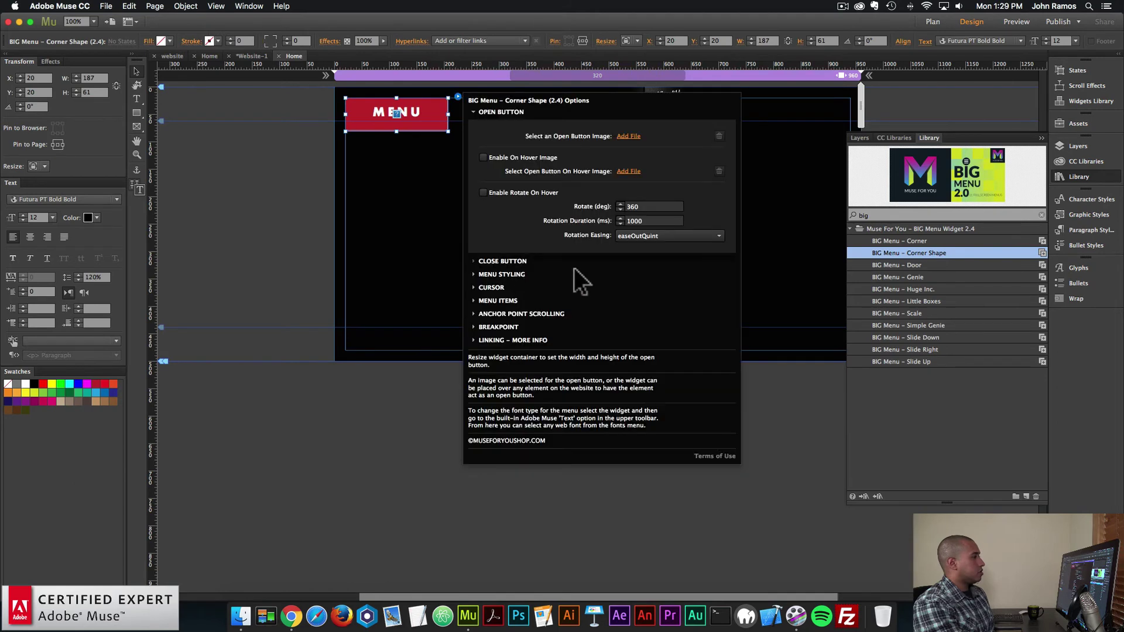
left_click(574, 263)
left_click(632, 298)
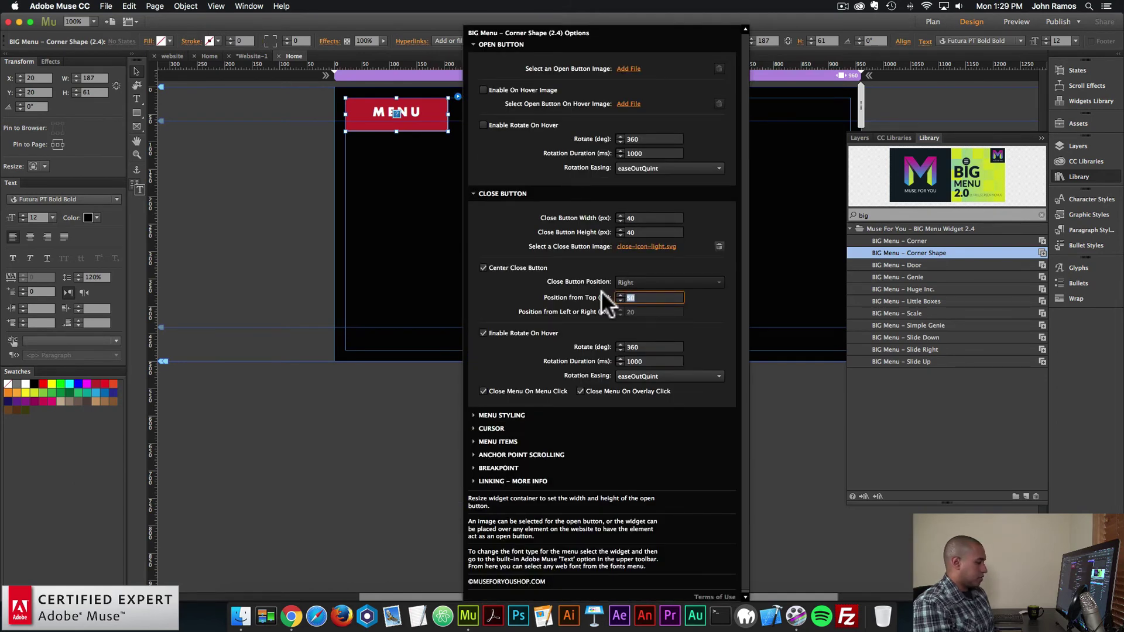
type("75")
key("Return")
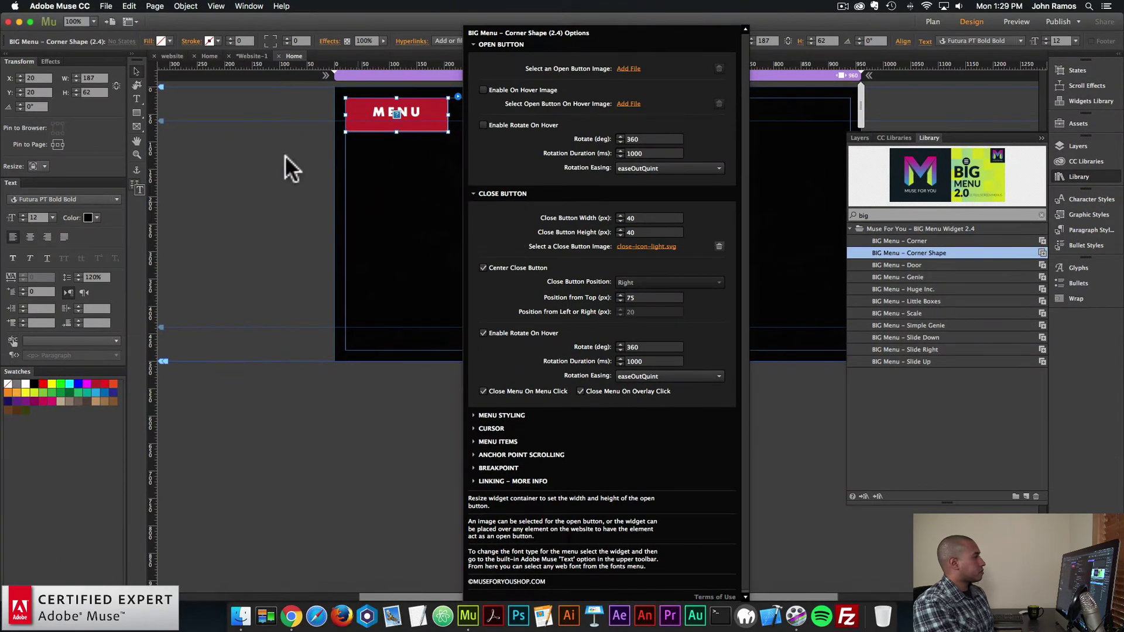
left_click(289, 168)
Preview the page in the browser, open and close the overlay to check the lowered close button, and return to Muse.
left_click(106, 6)
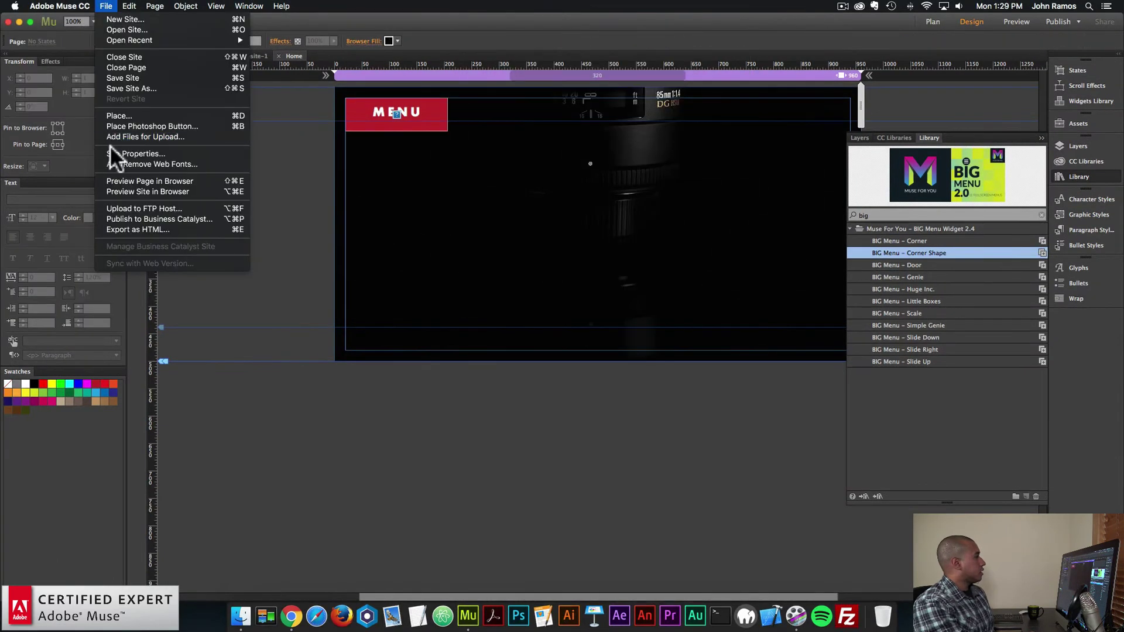
left_click(120, 181)
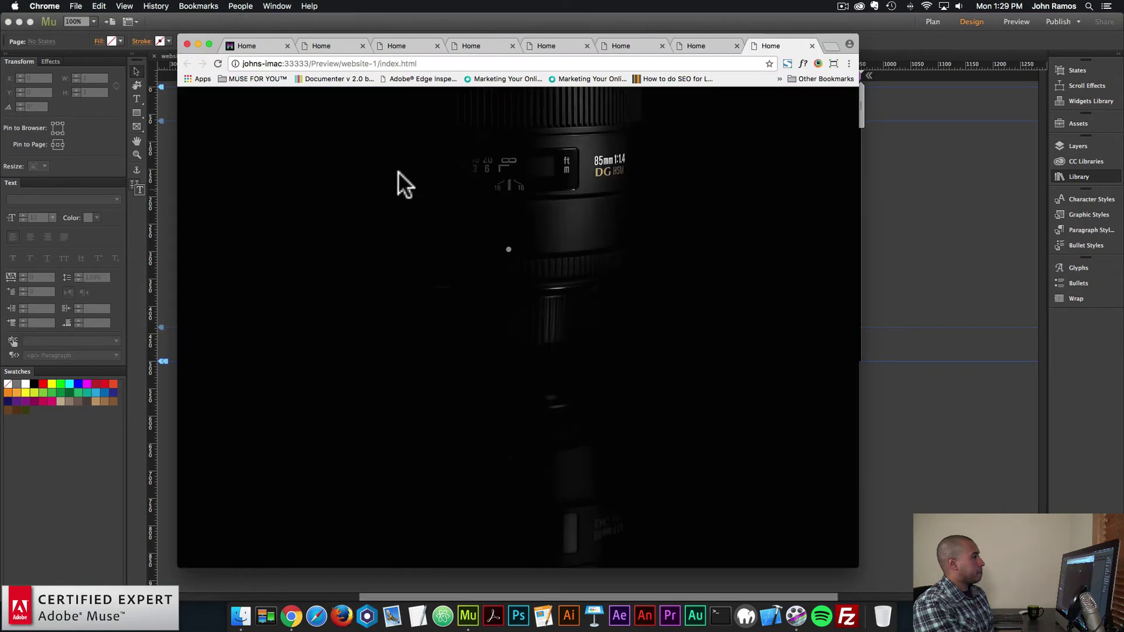
left_click(329, 117)
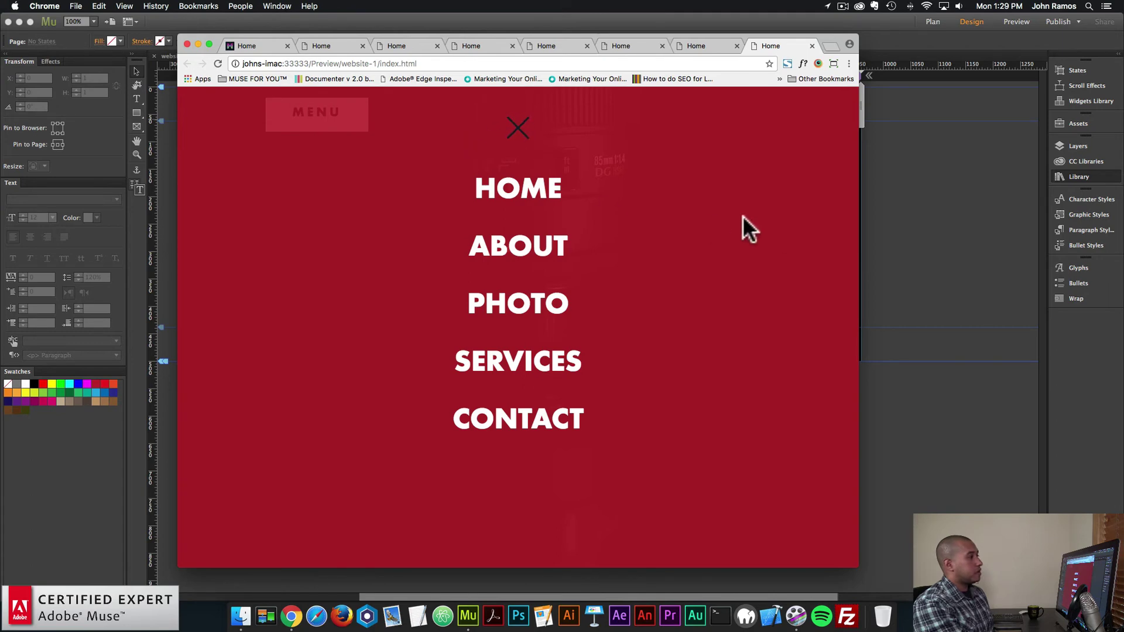
left_click(444, 138)
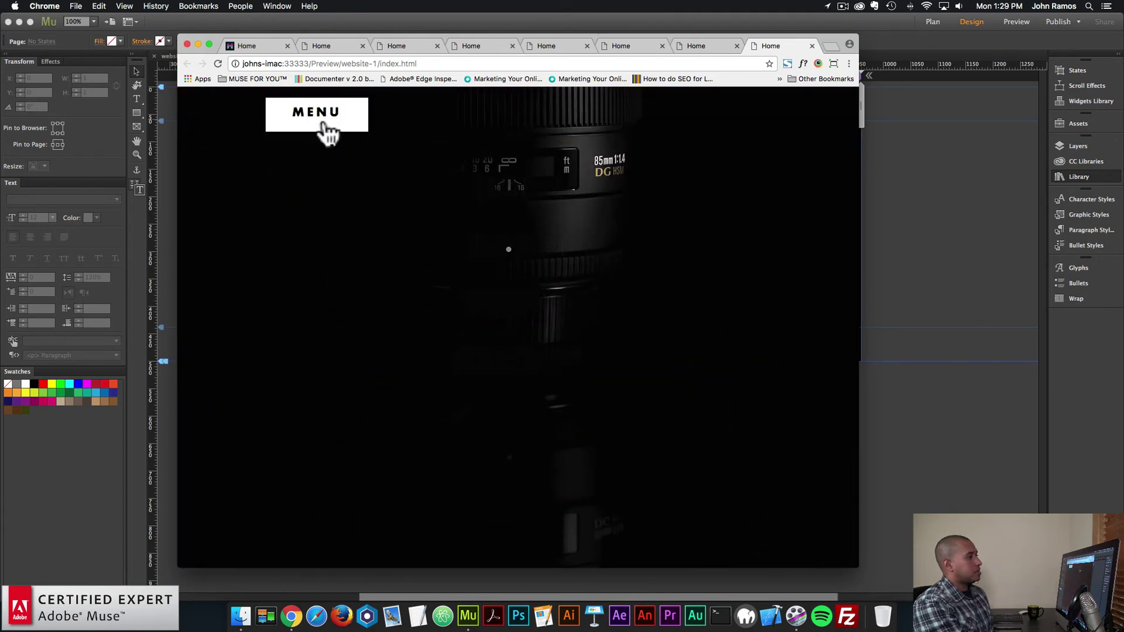
left_click(954, 258)
Move the BIG Menu widget below the MENU State Button and reduce the button's height to 50 px.
left_click_drag(954, 258, 441, 214)
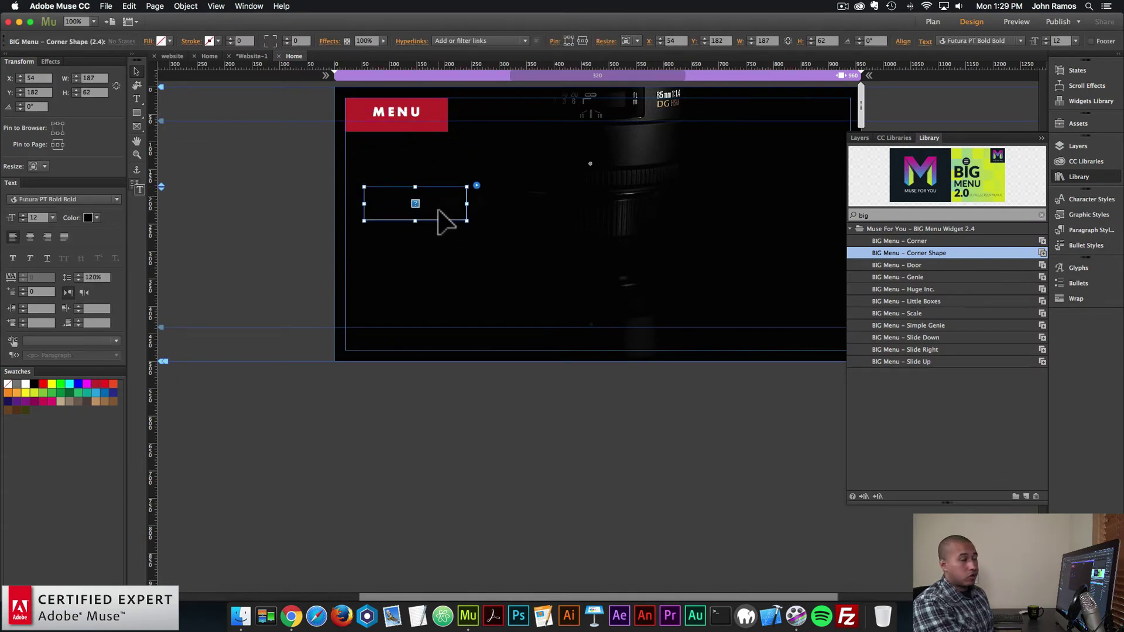
left_click(433, 122)
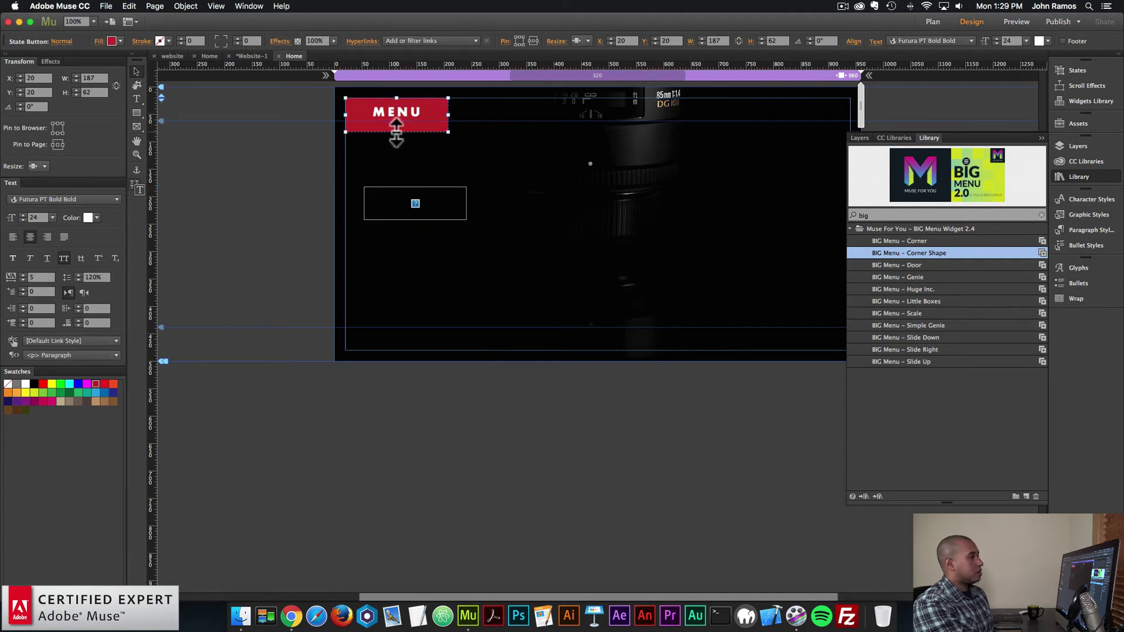
left_click_drag(396, 132, 398, 126)
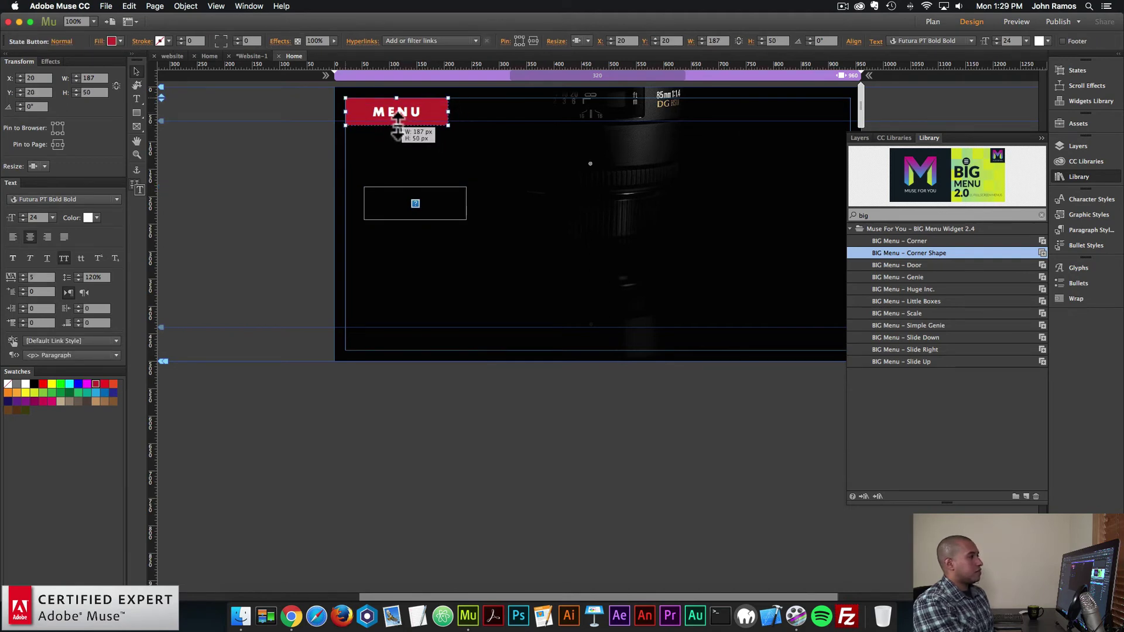
left_click(404, 113)
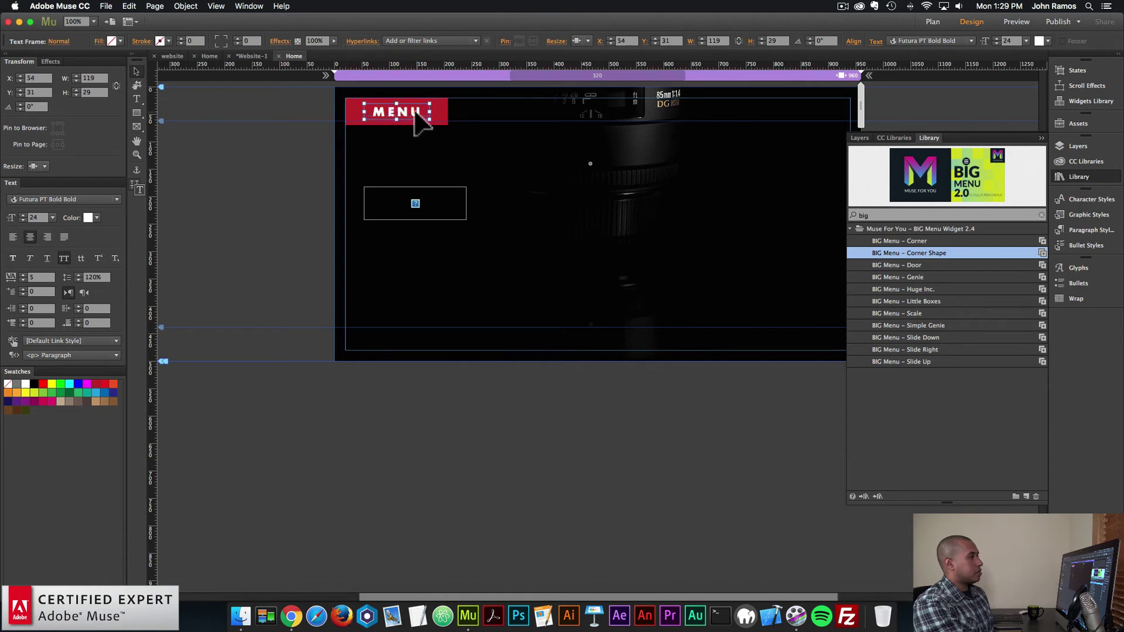
left_click(447, 130)
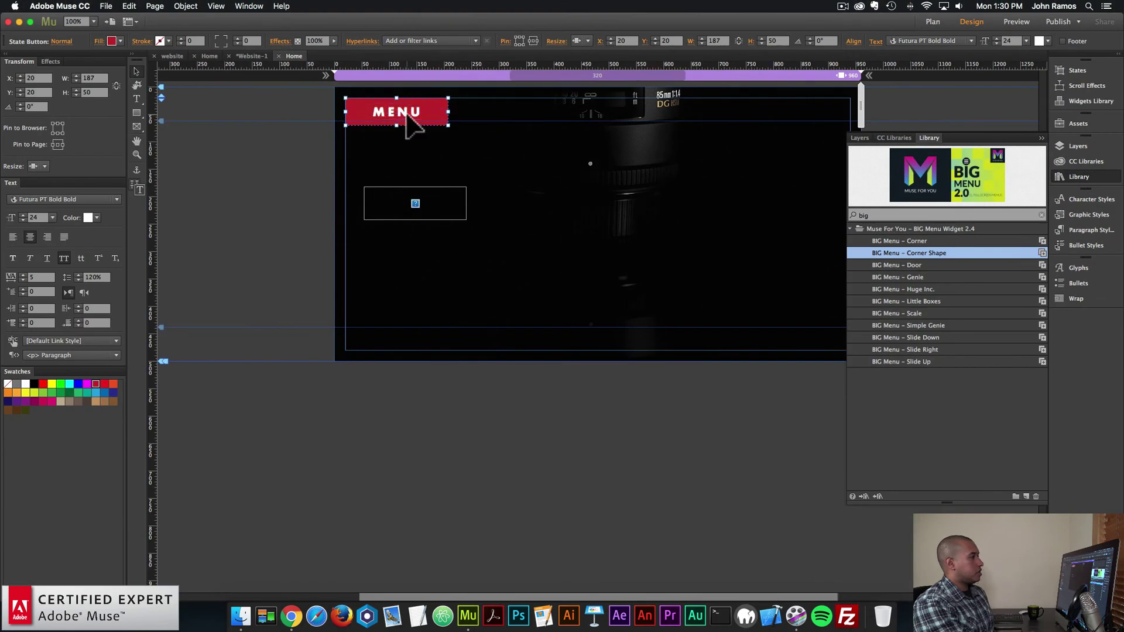
left_click(401, 116)
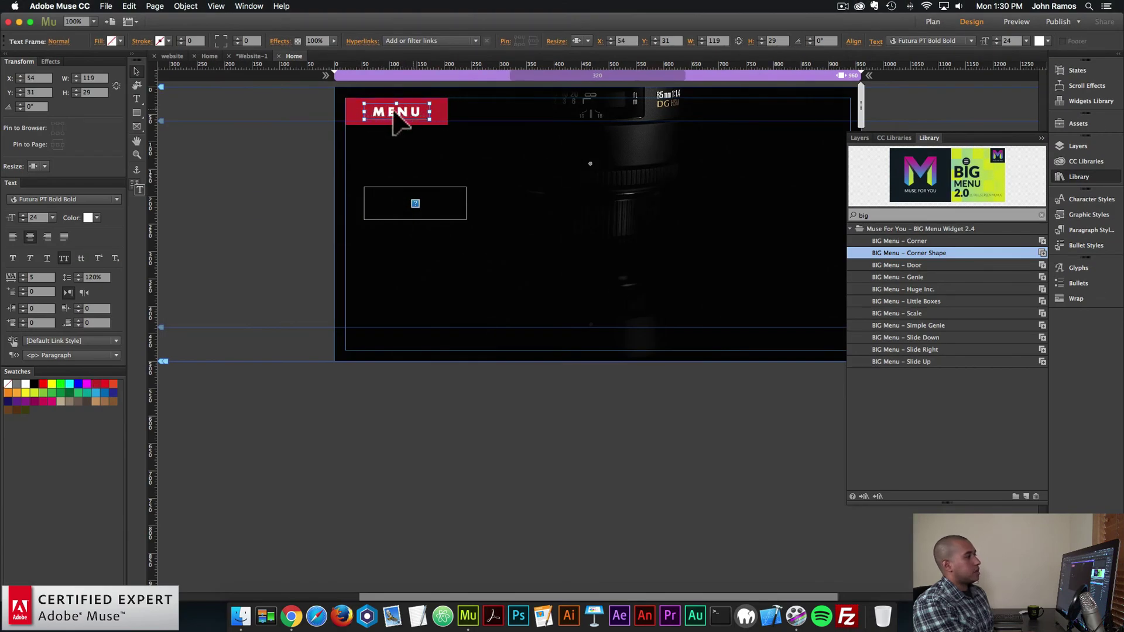
Set the BIG Menu widget's height to 50 px and place it back over the MENU State Button.
left_click(441, 215)
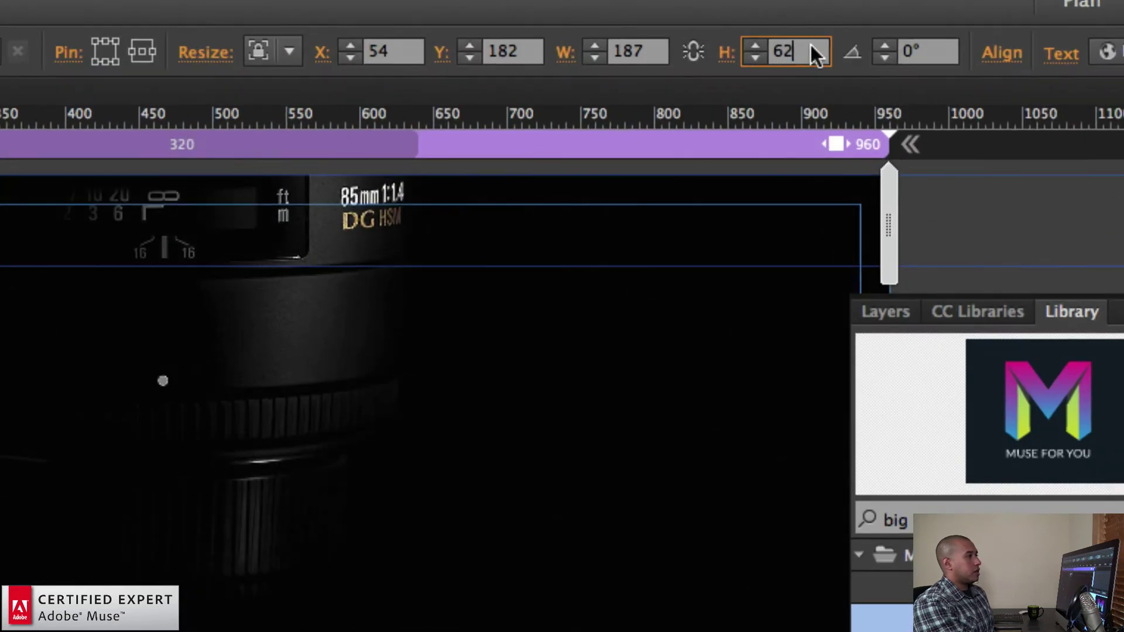
left_click(832, 41)
type("50")
key("Return")
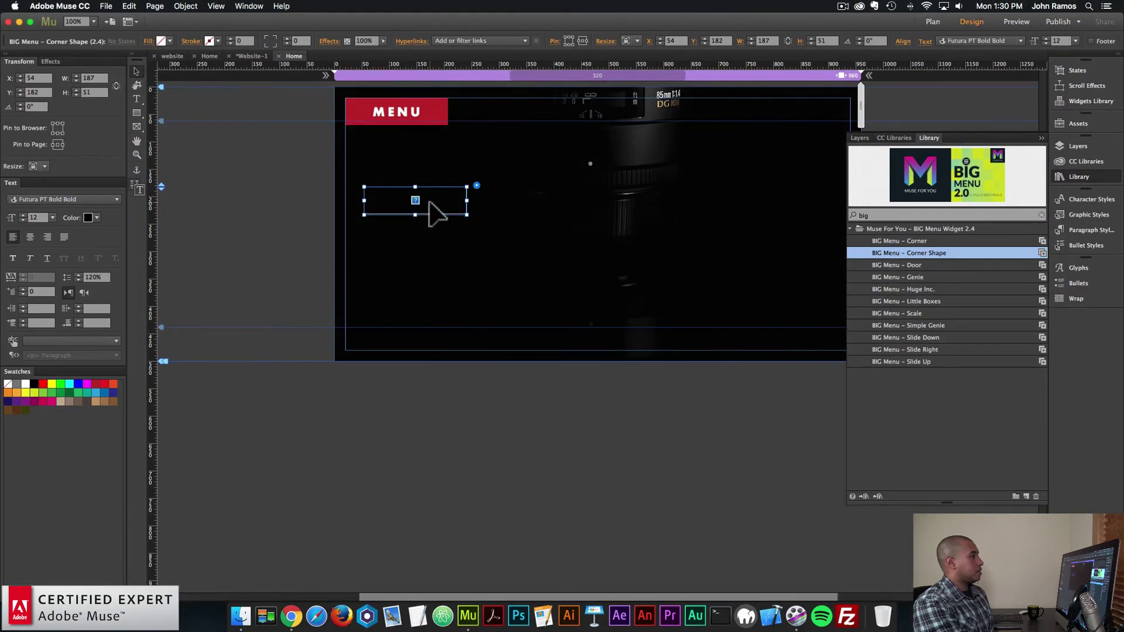
left_click_drag(431, 213, 413, 125)
left_click(416, 161)
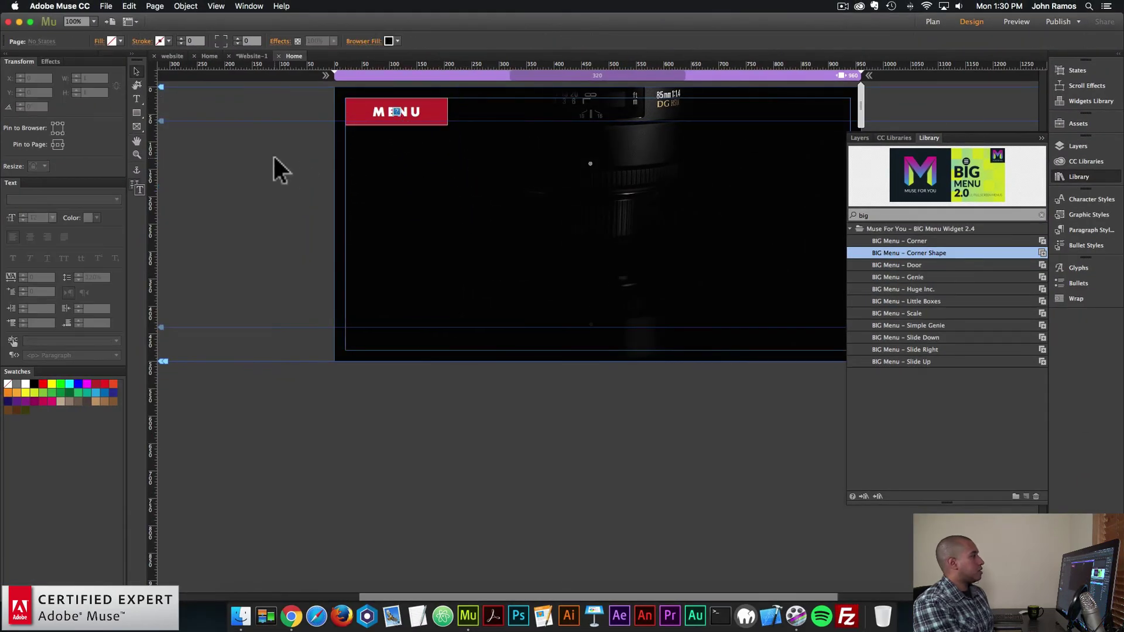
Preview the page in the browser, open and close the overlay twice from the resized MENU button, and return to Muse.
left_click(106, 6)
left_click(130, 182)
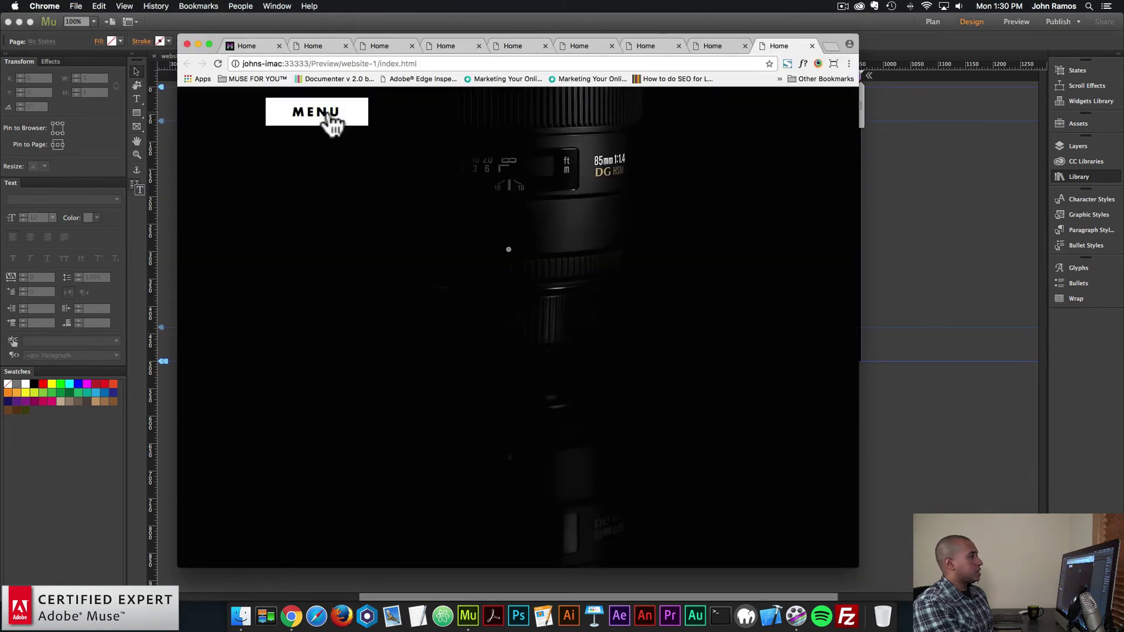
left_click(330, 113)
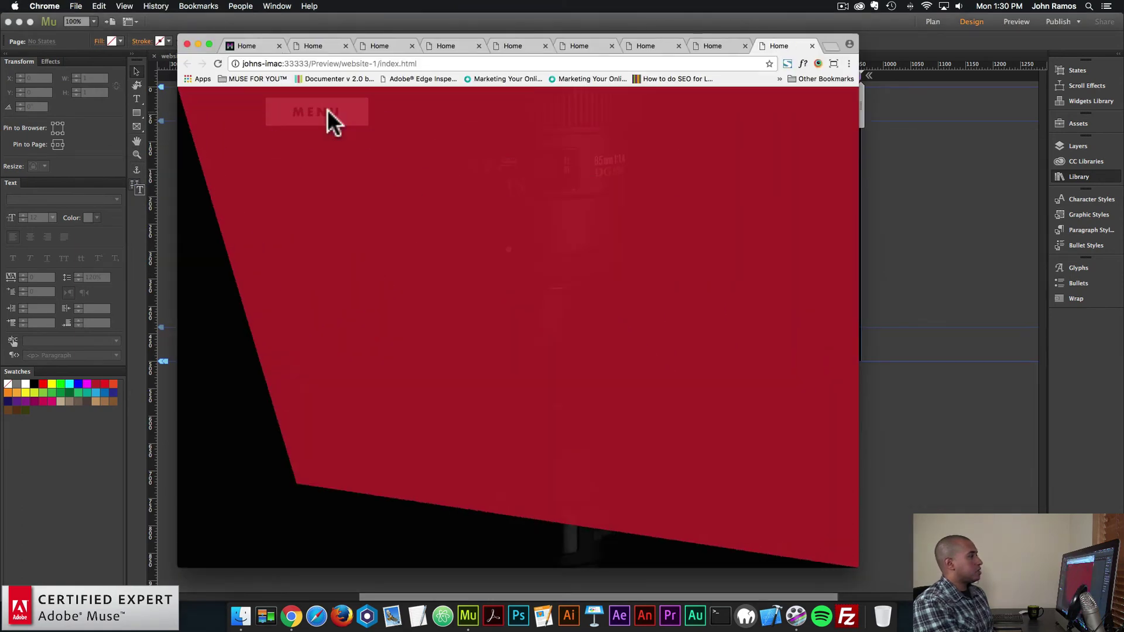
left_click(518, 129)
left_click(345, 123)
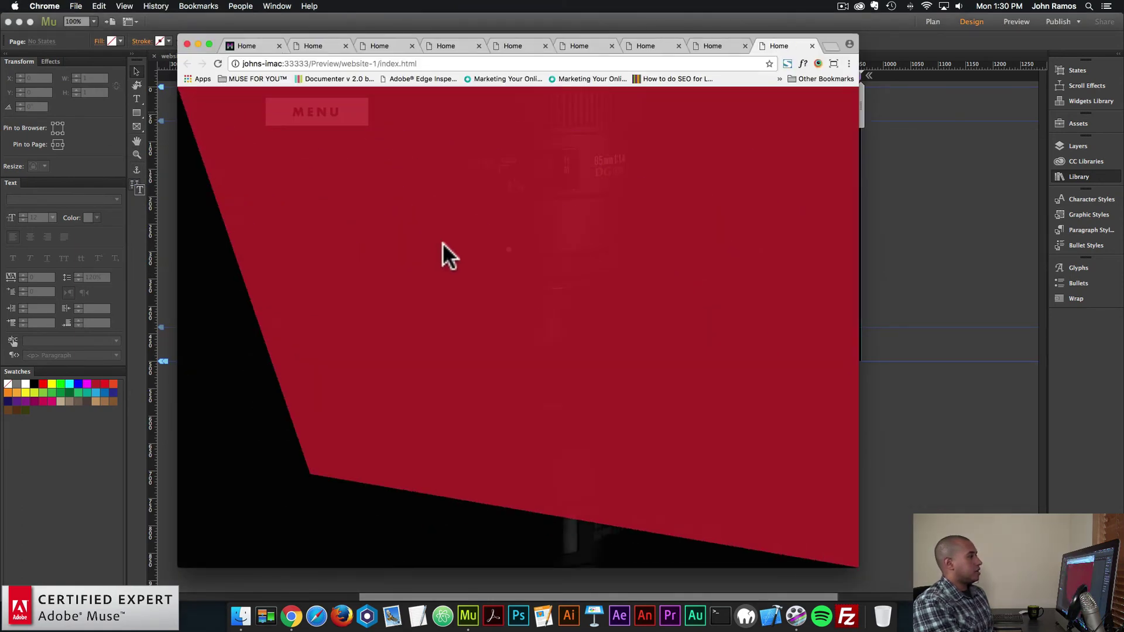
left_click(527, 131)
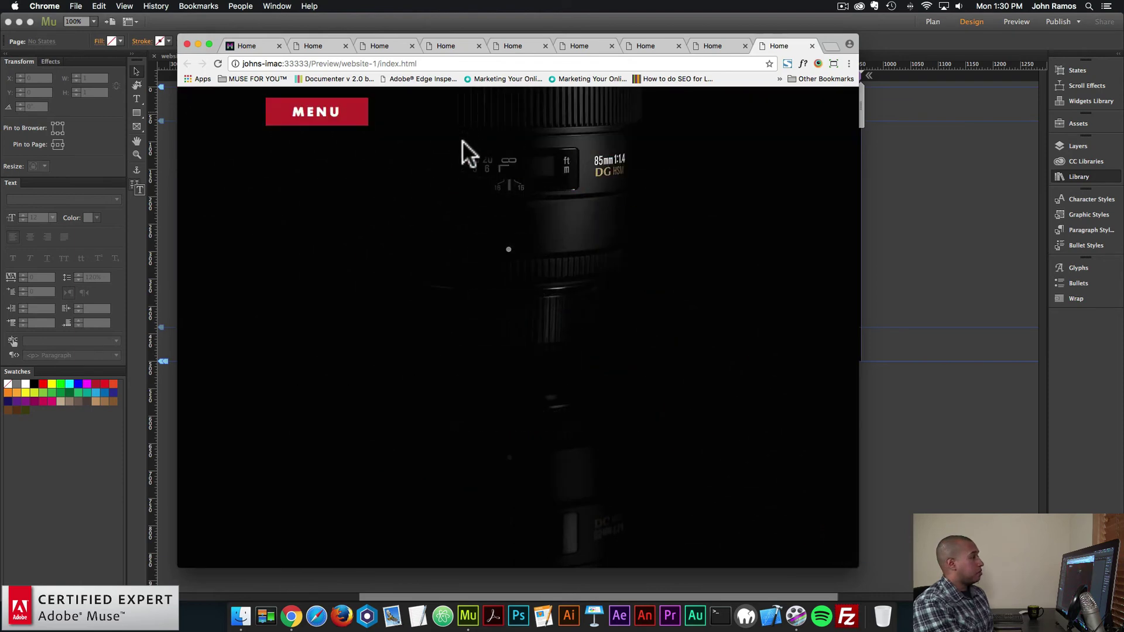
left_click(924, 220)
Pin the MENU State Button containing the BIG Menu widget to the browser's top-left corner.
left_click(414, 126)
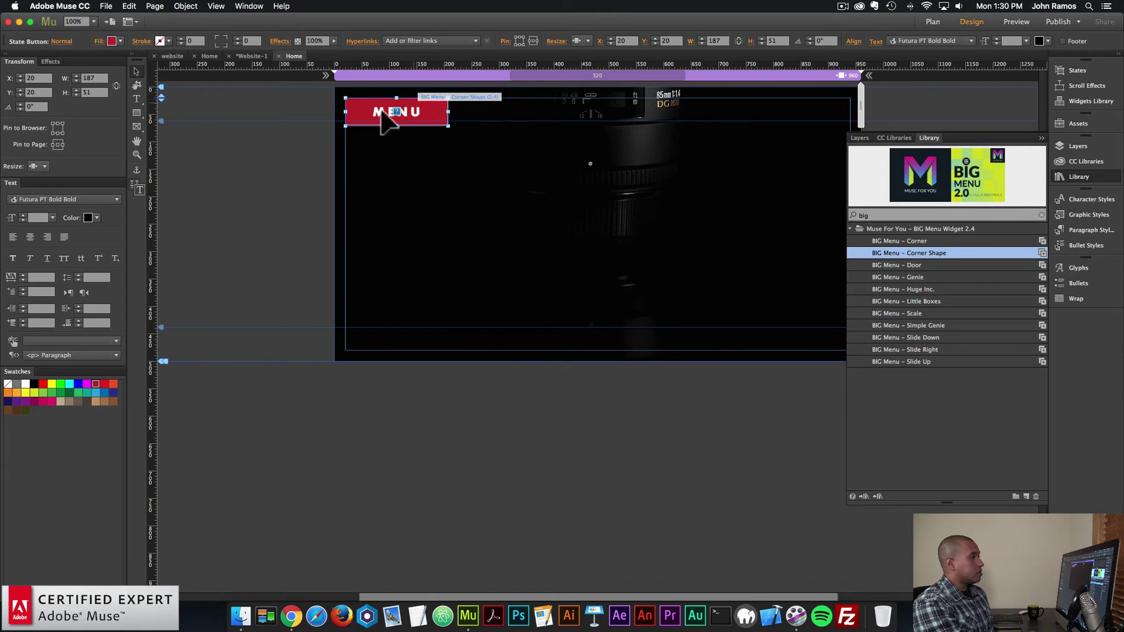
left_click(411, 147)
left_click(432, 115)
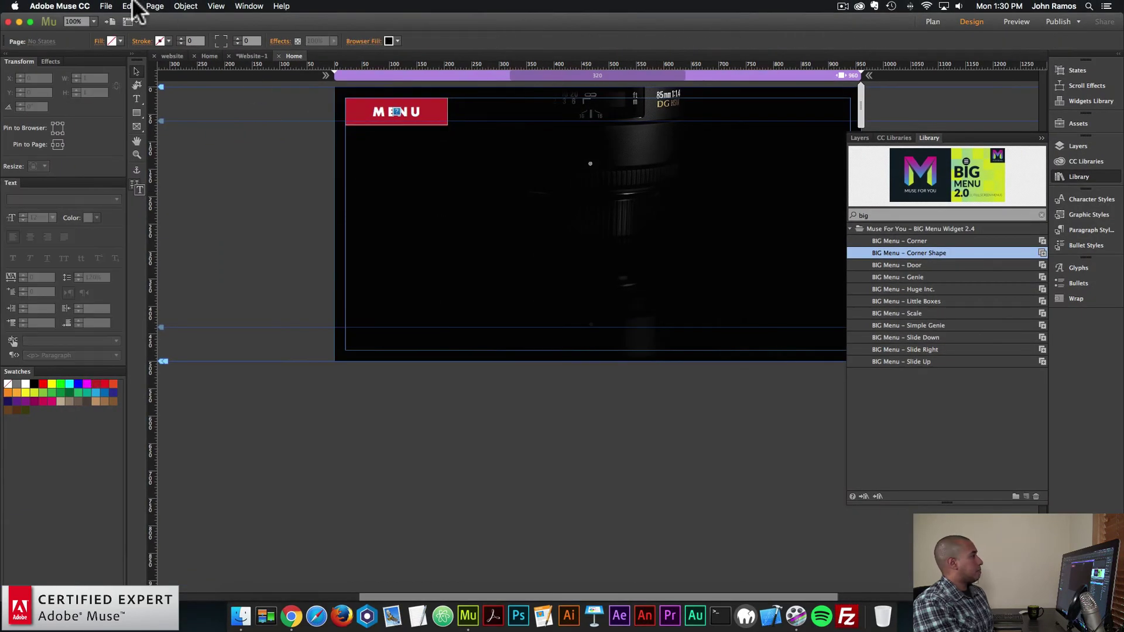
Preview the page in the browser, test the pinned MENU button by opening and closing its overlay, and return to Muse.
left_click(106, 6)
left_click(135, 181)
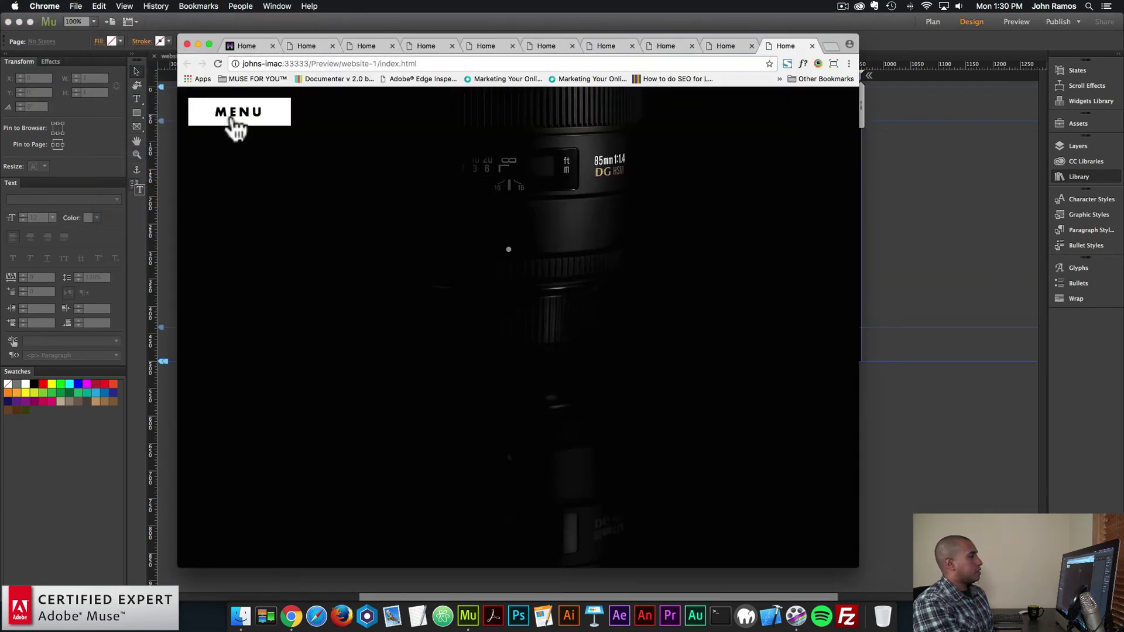
left_click(243, 120)
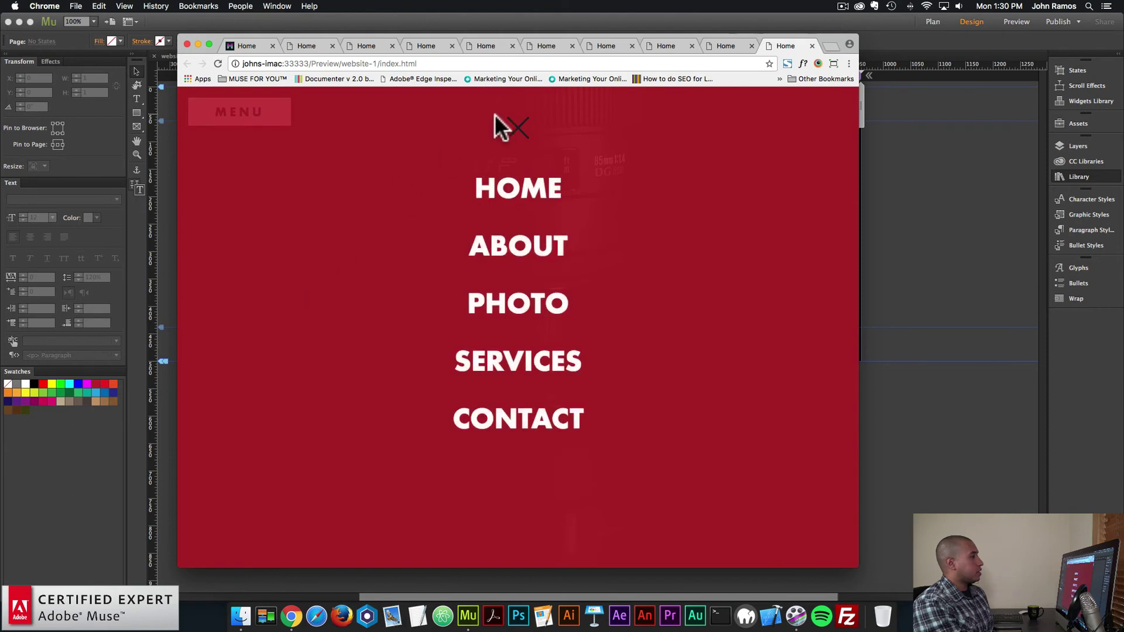
left_click(524, 133)
left_click(289, 120)
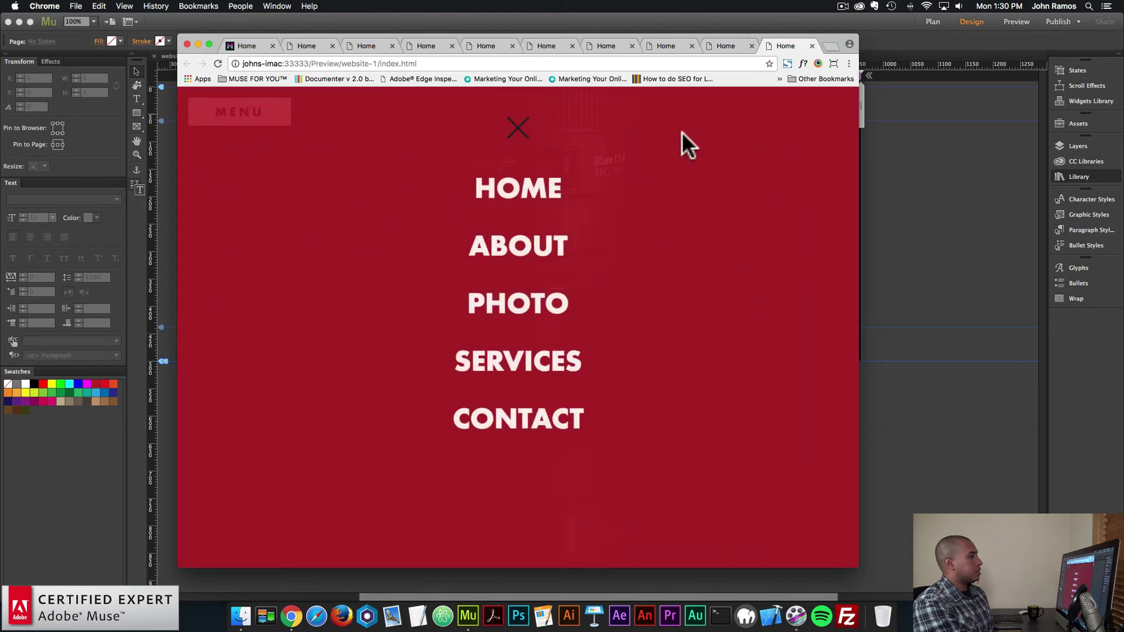
left_click(877, 159)
Select the MENU State Button and examine how it and the widget are arranged in the page's layers.
left_click(407, 111)
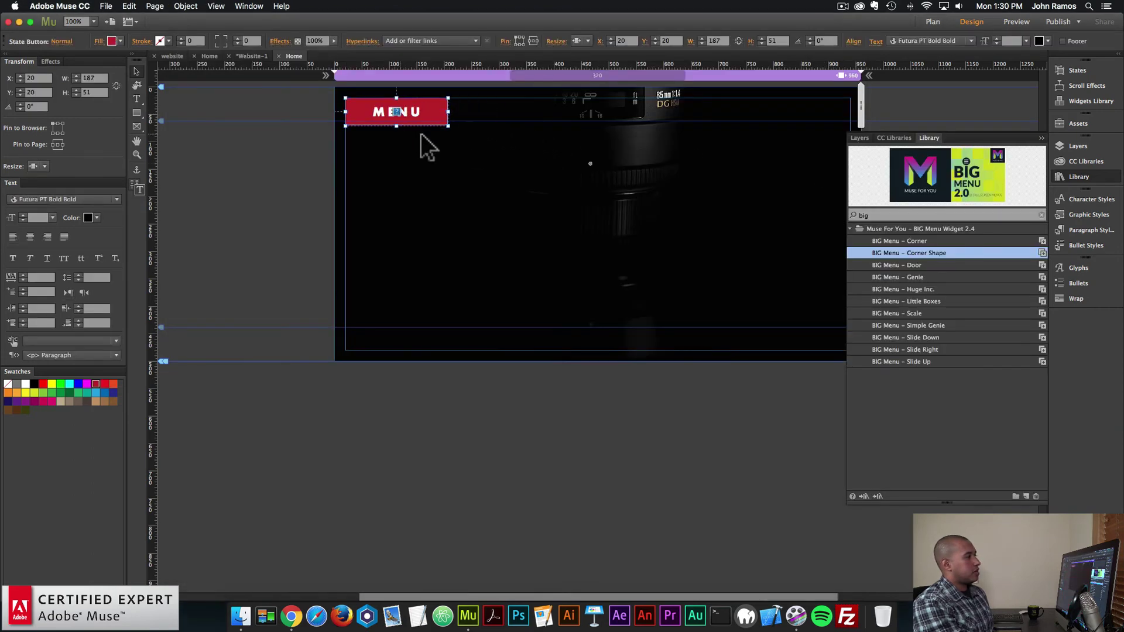
left_click(1075, 147)
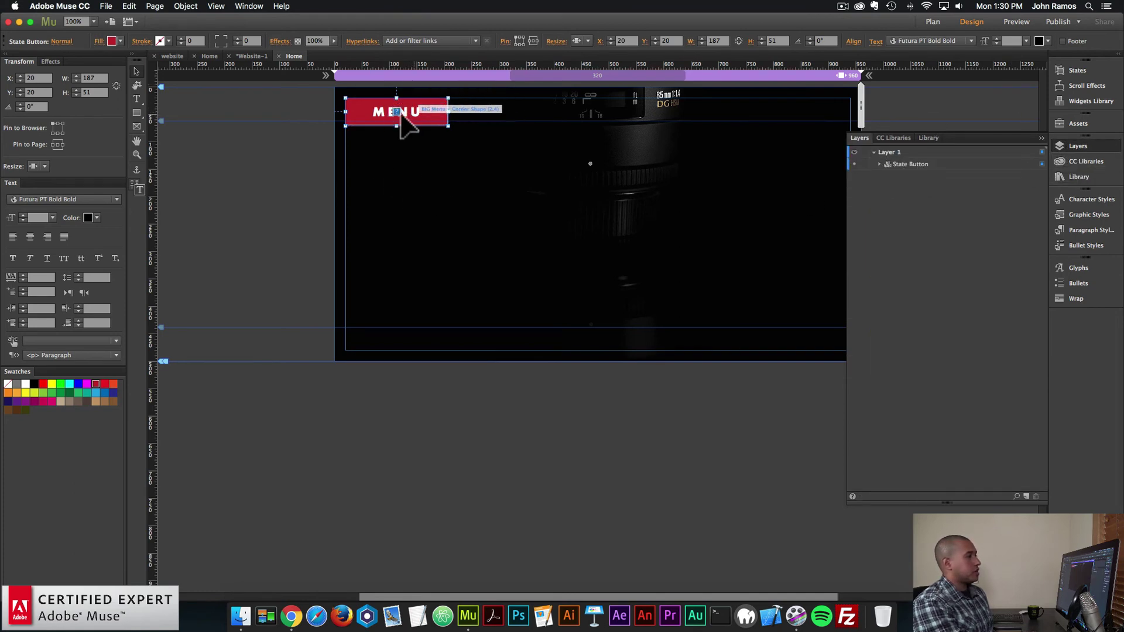
left_click(450, 137)
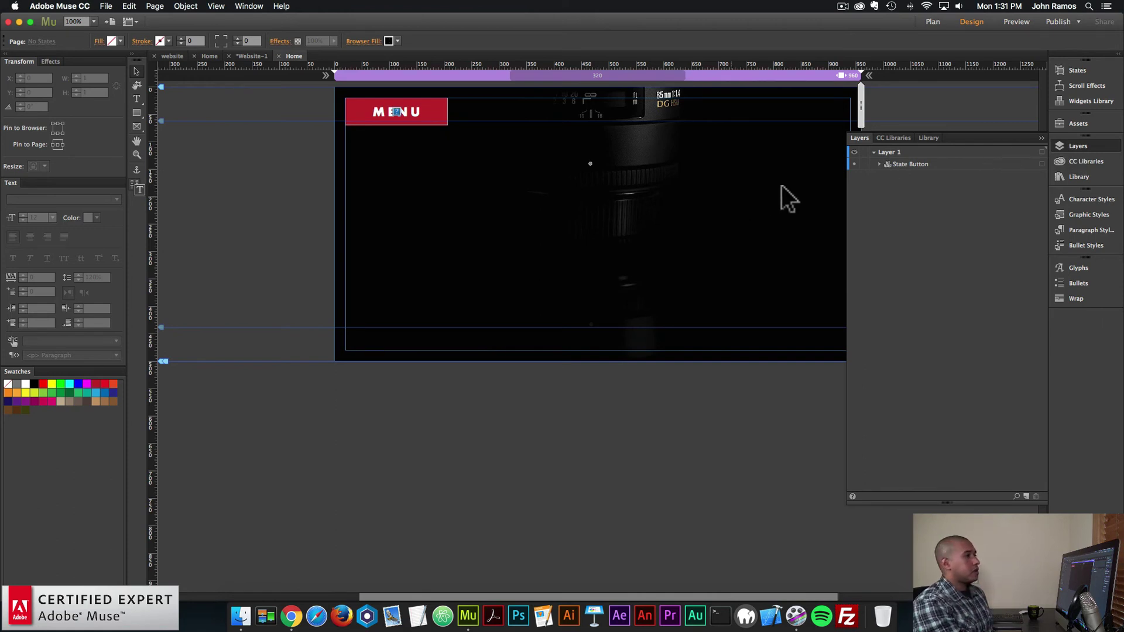
Search the library for "font smoother" and place the Font Smoother Light Widget outside the page, beside the MENU button.
left_click(1082, 178)
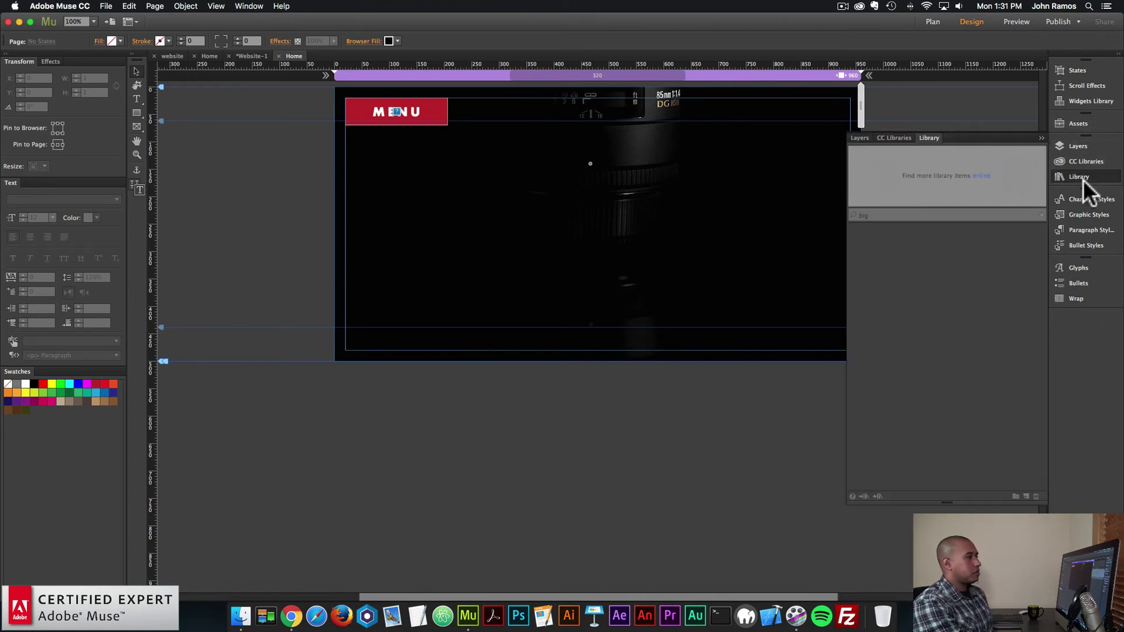
type("font")
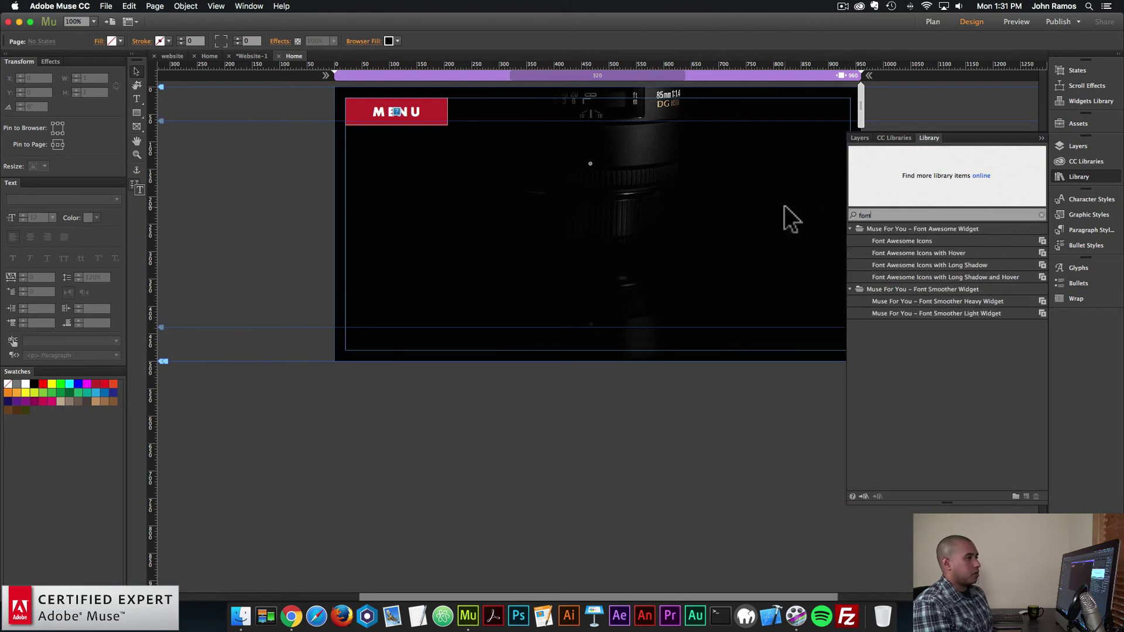
type(" smoother")
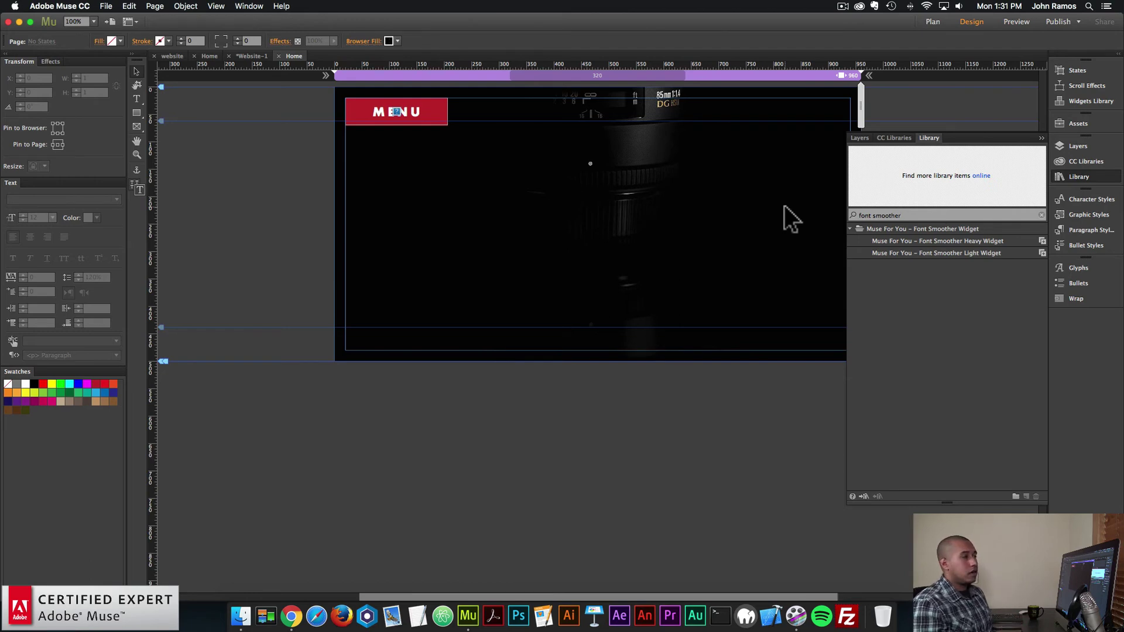
left_click(894, 253)
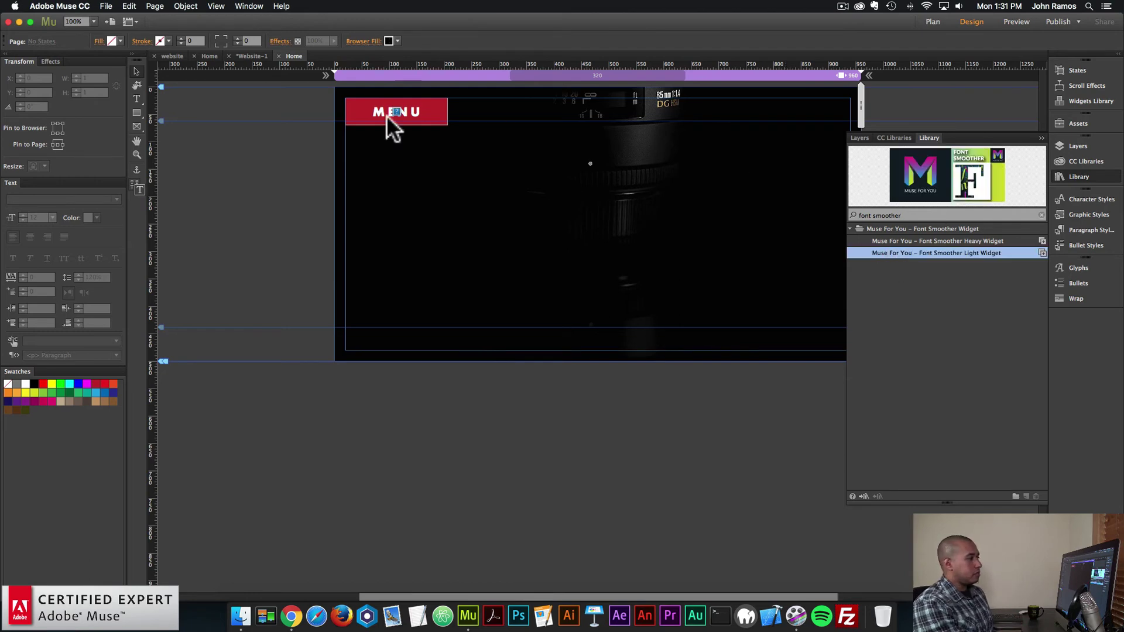
left_click_drag(387, 114, 323, 135)
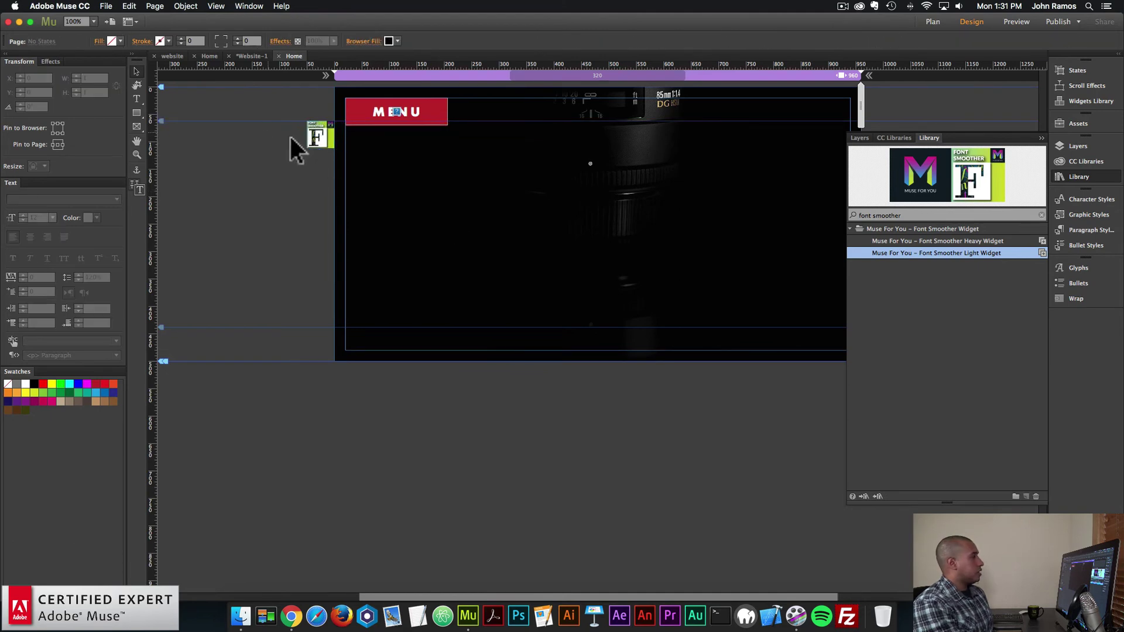
Preview the page in the browser and open the MENU overlay to examine its smoothed text.
left_click(258, 239)
left_click(106, 6)
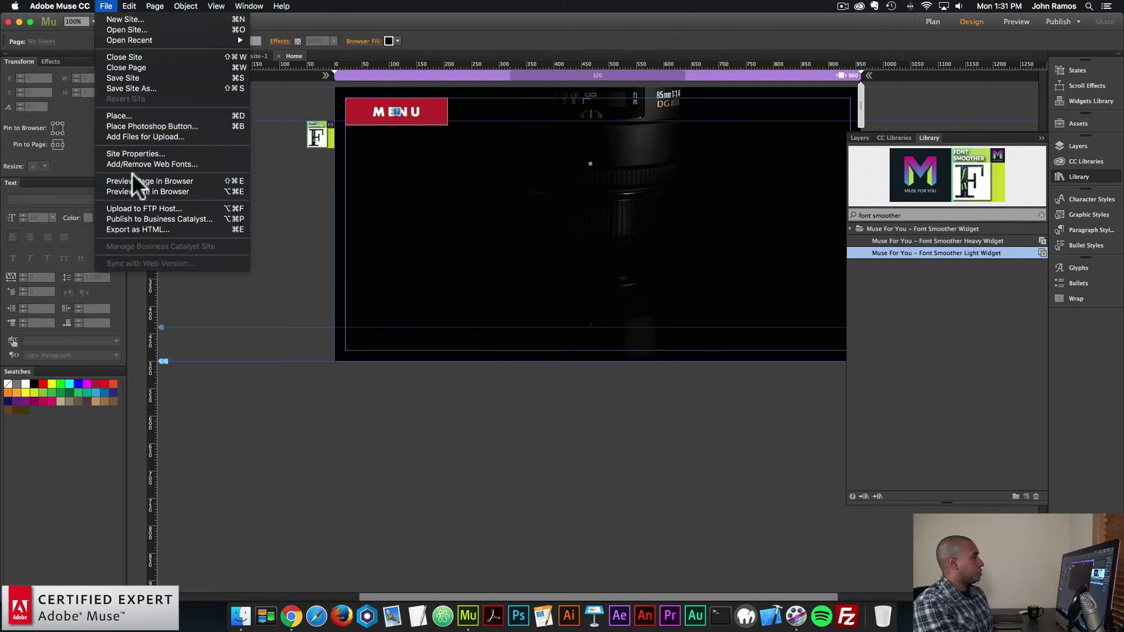
left_click(149, 180)
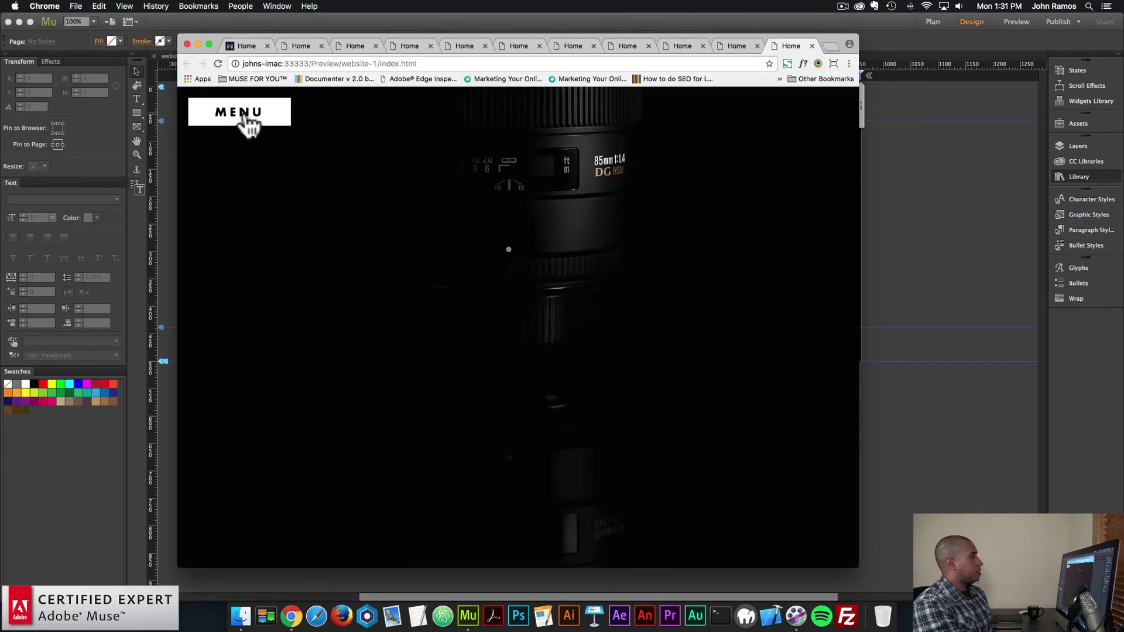
left_click(245, 116)
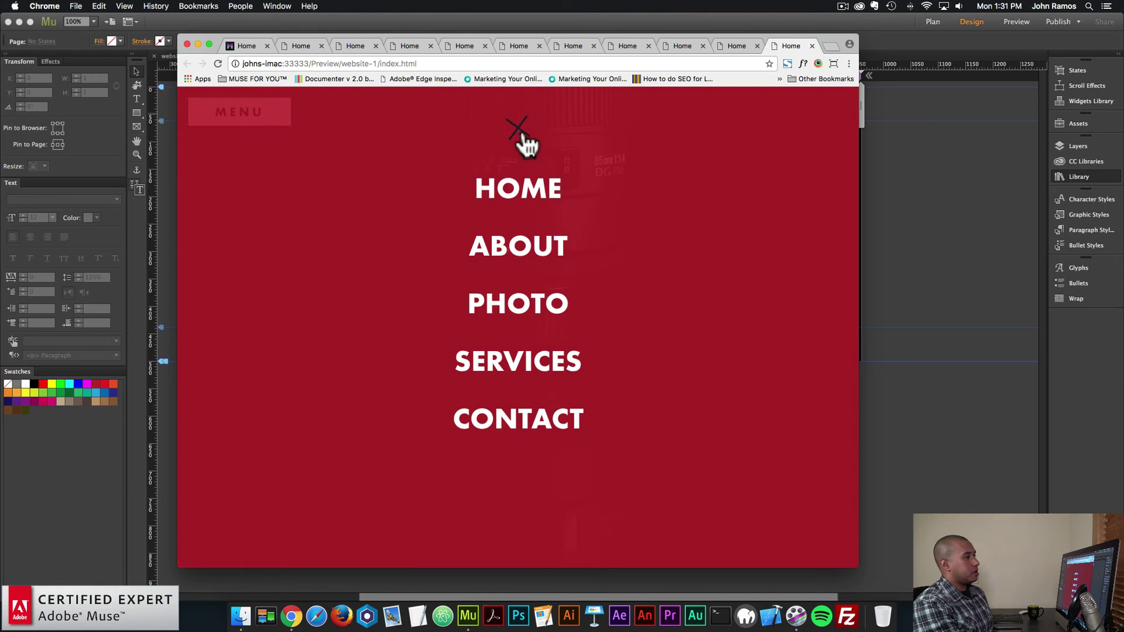
Examine the finished site's menu overlay and PHOTOGRAPHY heading in its existing browser preview, and return to Muse.
left_click(242, 48)
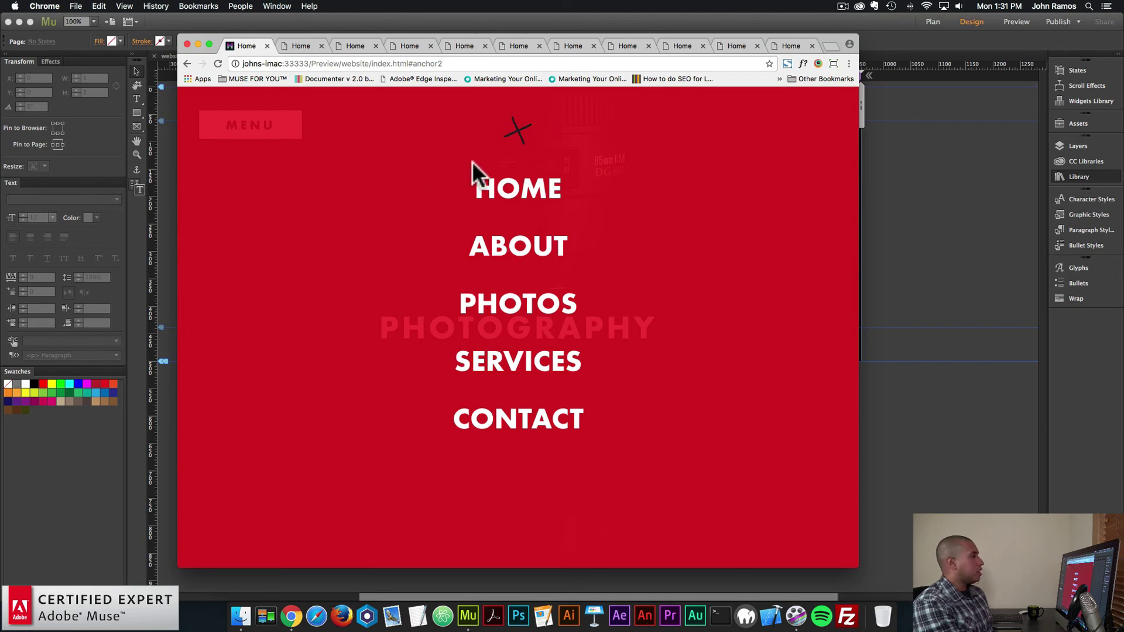
left_click(287, 123)
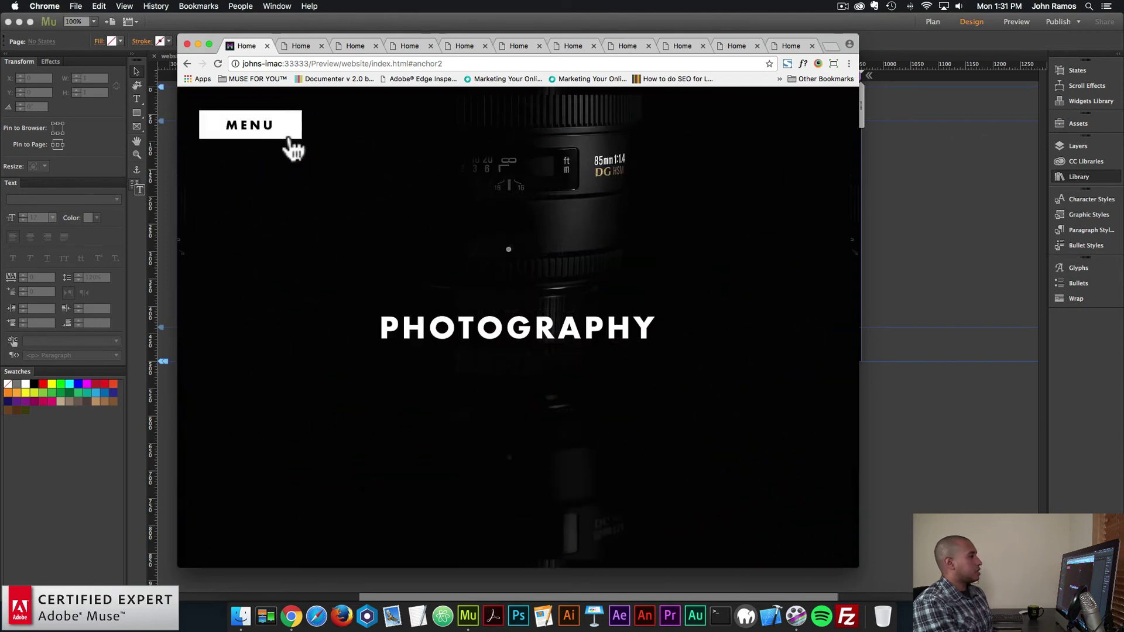
left_click_drag(364, 317, 810, 328)
left_click(812, 332)
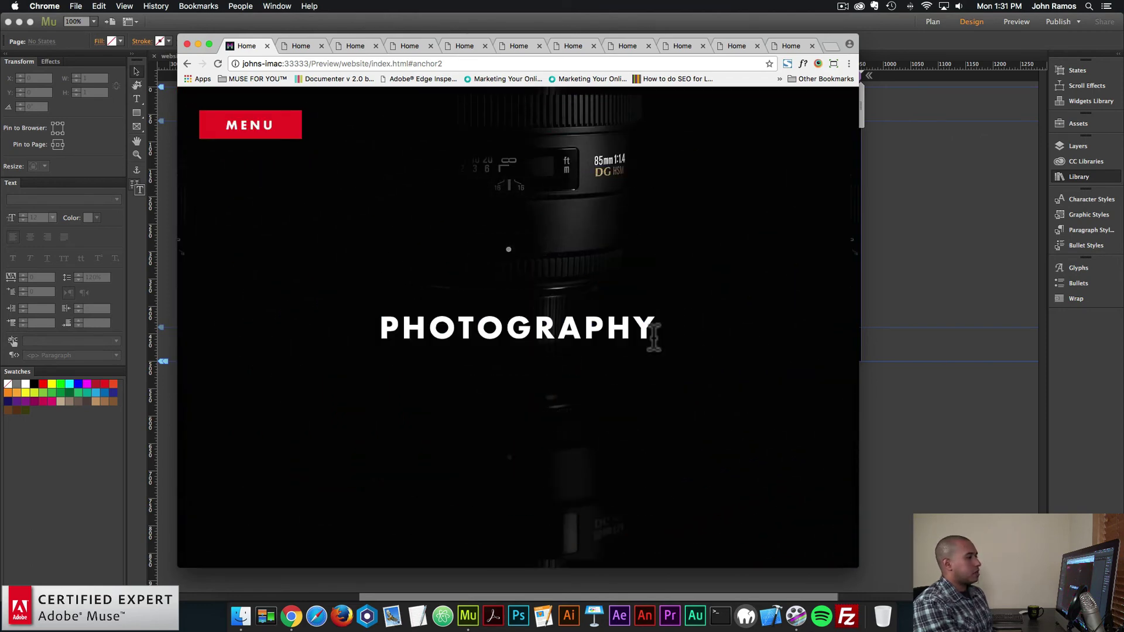
left_click(949, 244)
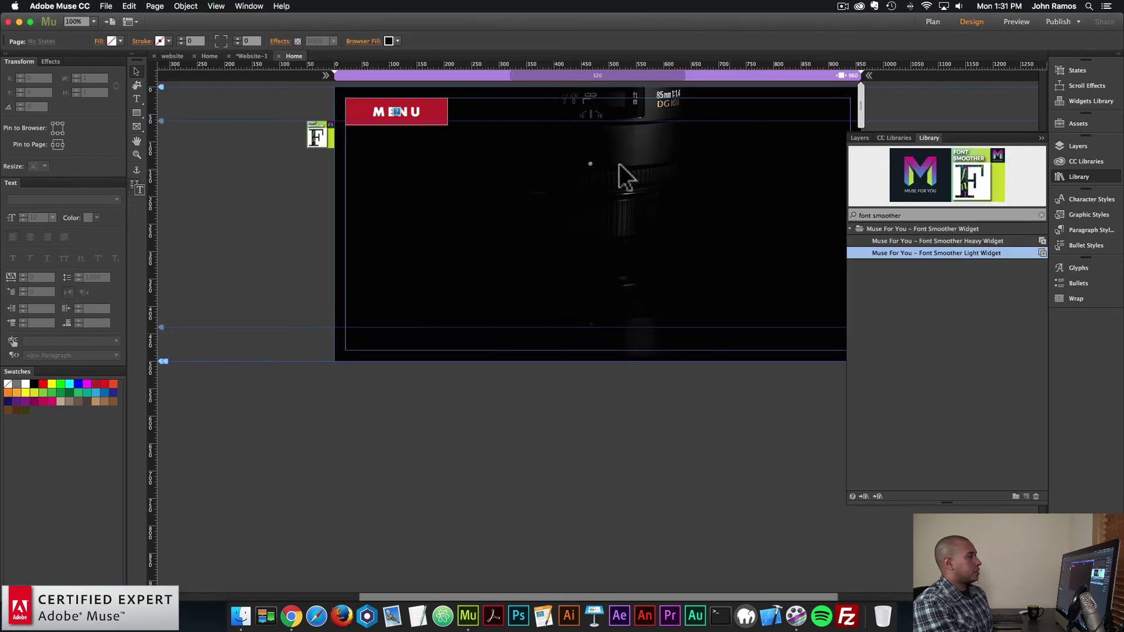
Open the finished site's Home page and examine the options of its Browser Centering widget.
left_click(205, 54)
left_click(644, 114)
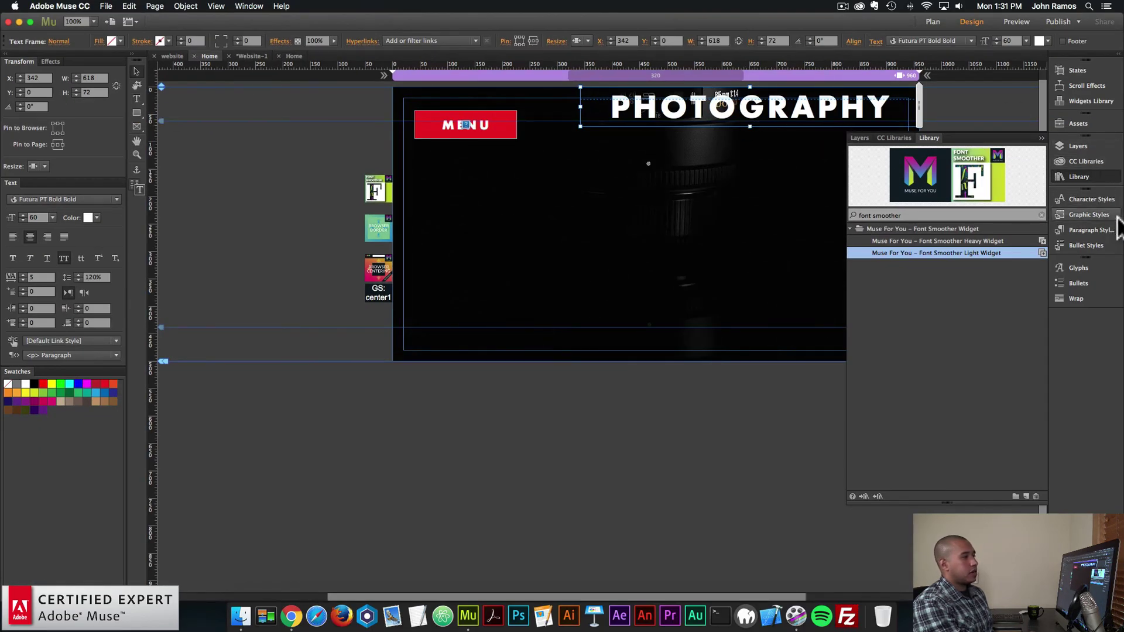
left_click(379, 269)
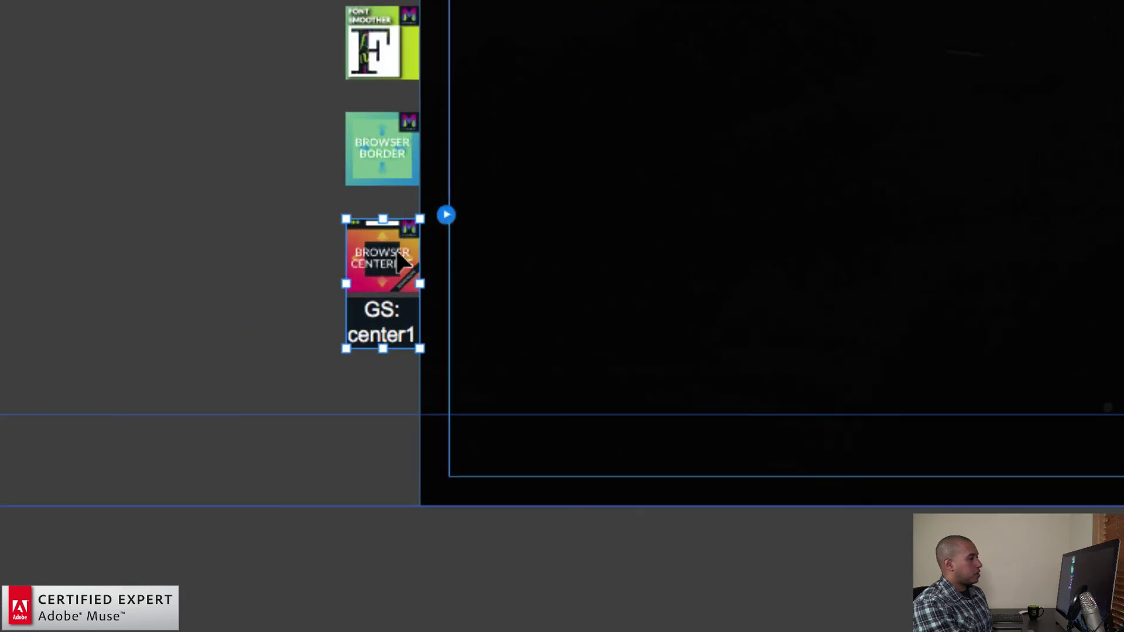
left_click(446, 215)
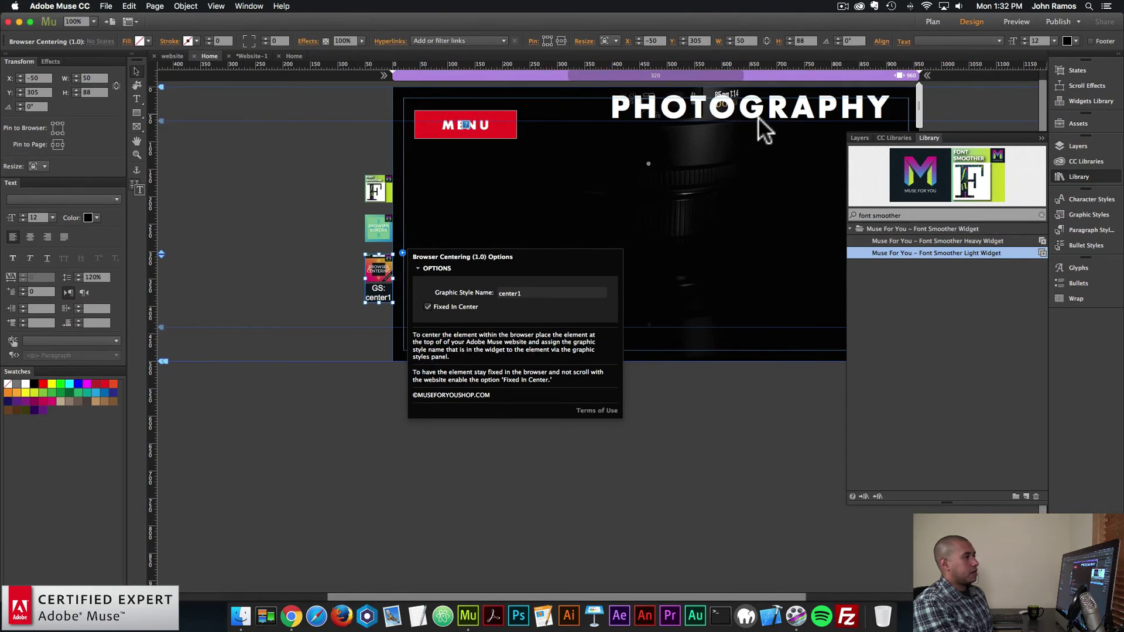
Add a graphic style named "cente" while the PHOTOGRAPHY text frame is selected, and reapply the center1 style to the frame.
left_click(749, 108)
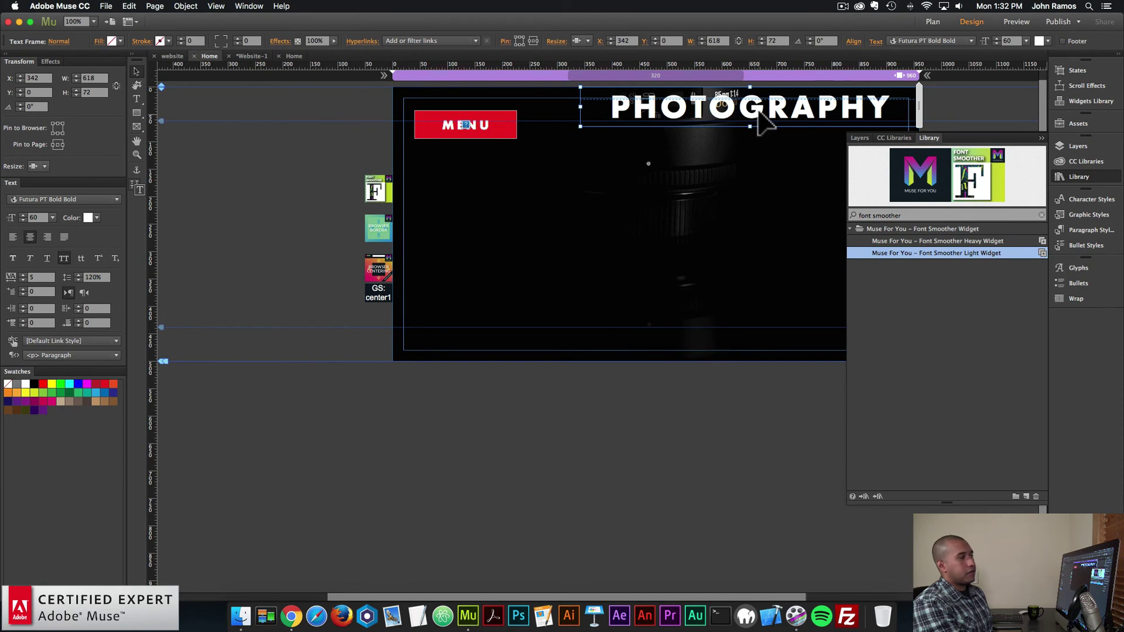
left_click(1100, 214)
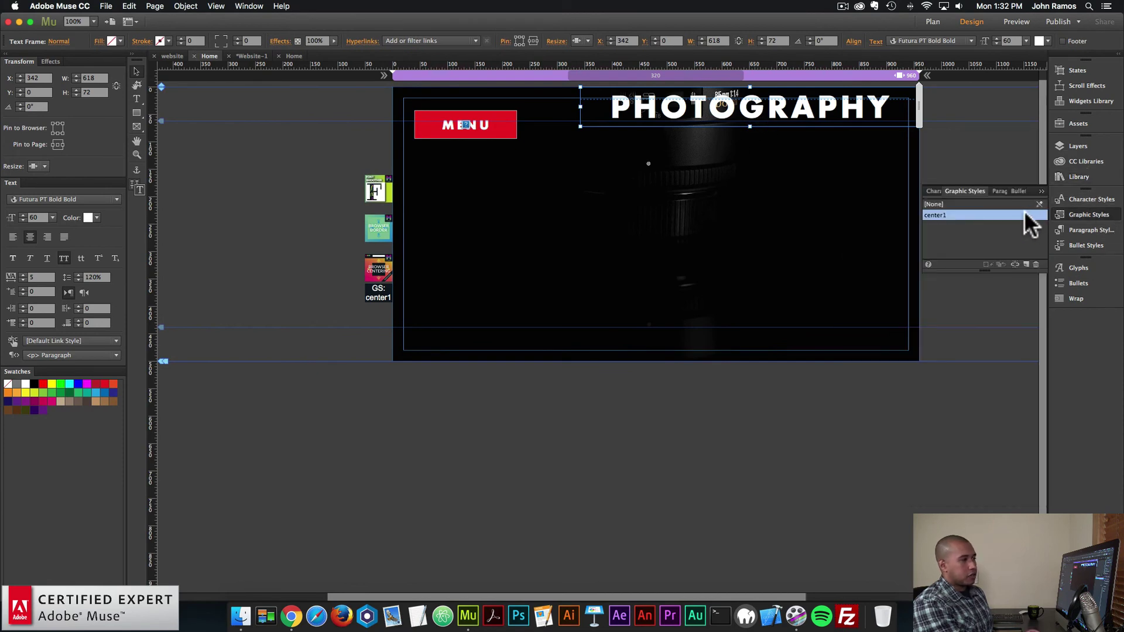
mouse_move(996, 217)
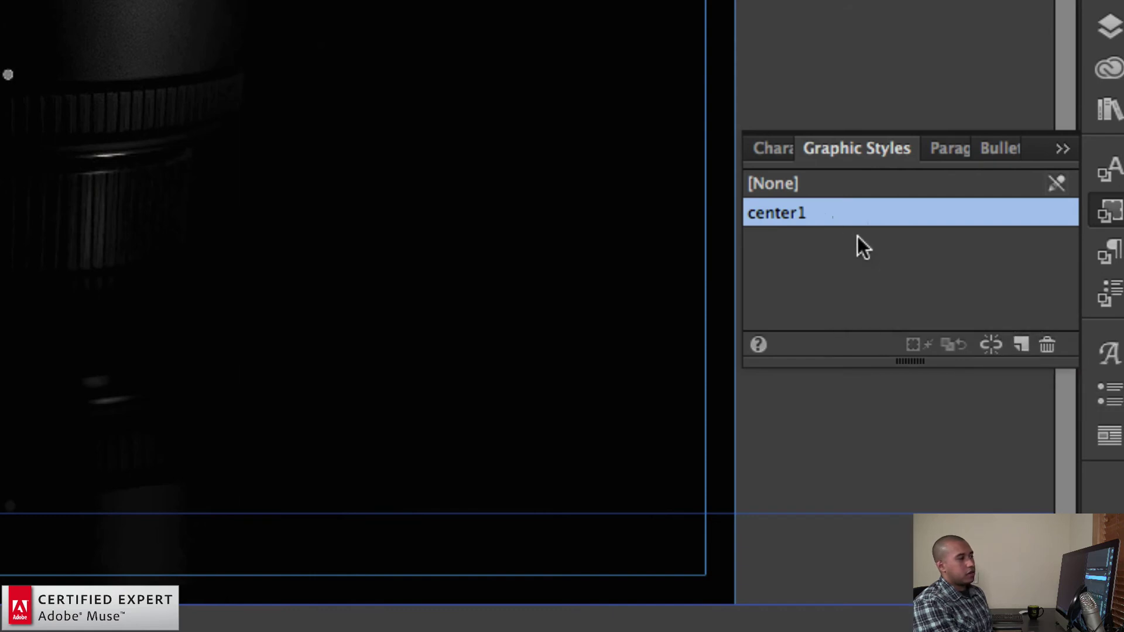
left_click(1022, 344)
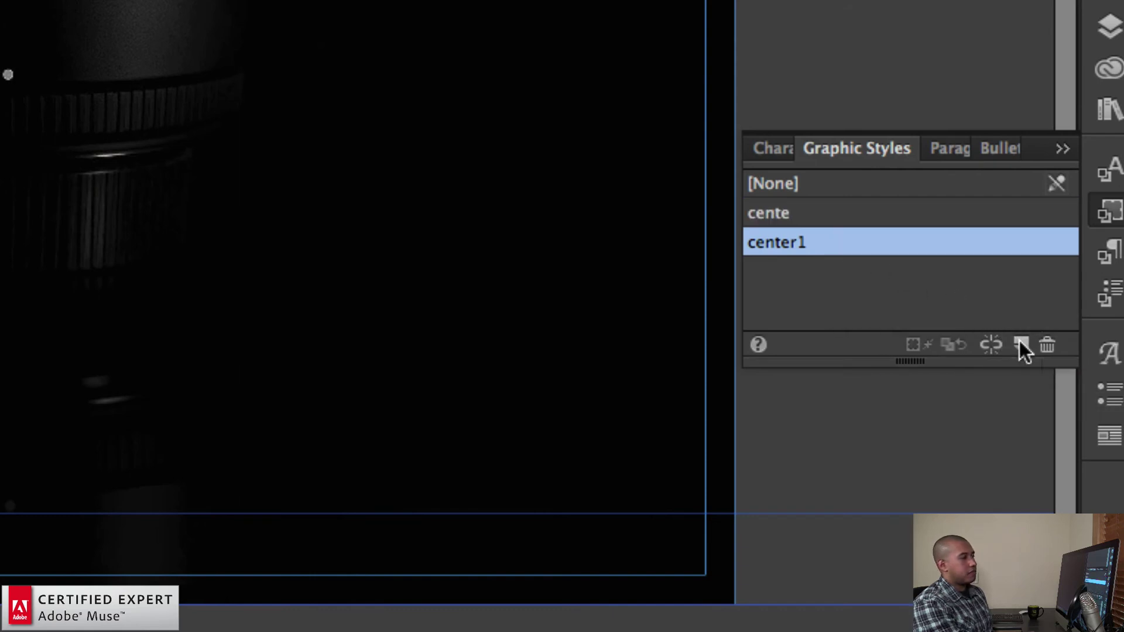
double_click(800, 212)
type("cen")
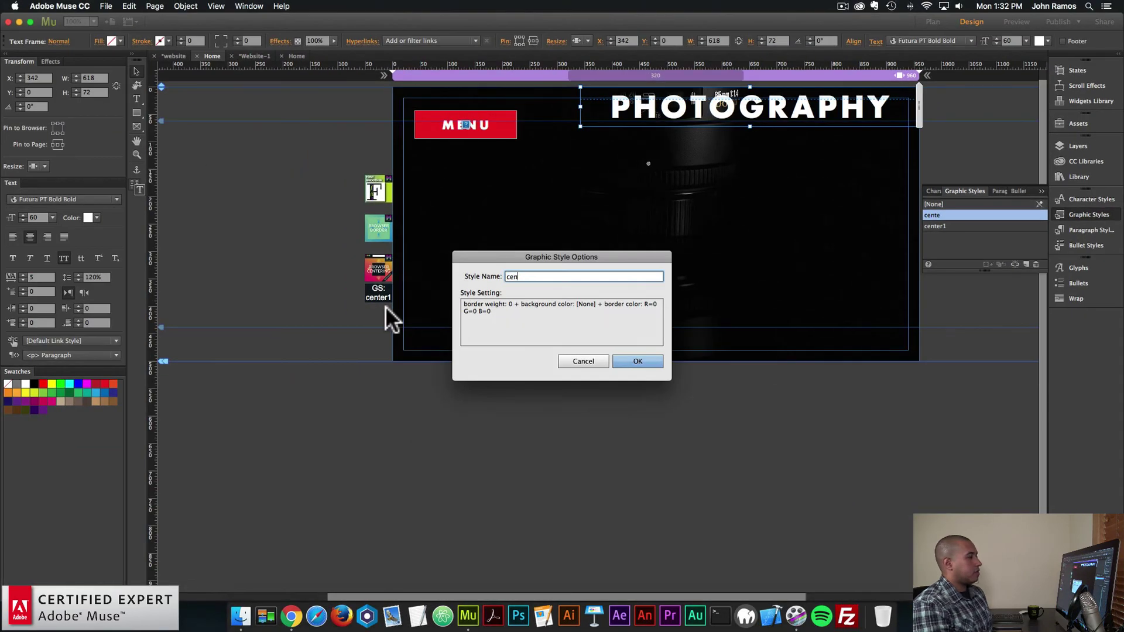
type("ter1")
key("Return")
left_click(646, 335)
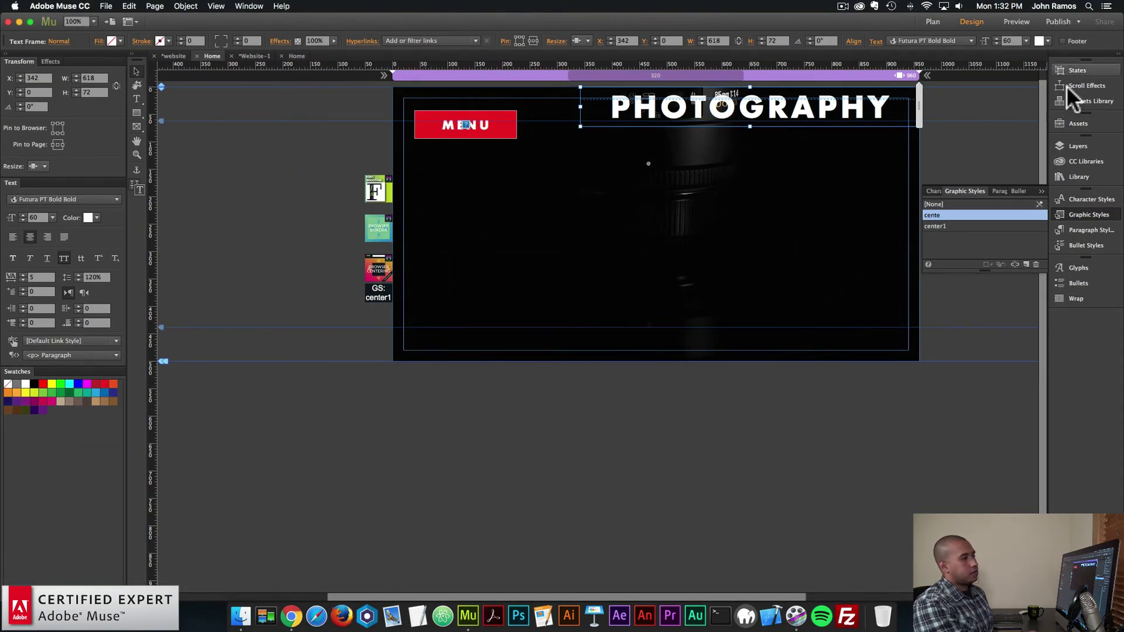
left_click(948, 226)
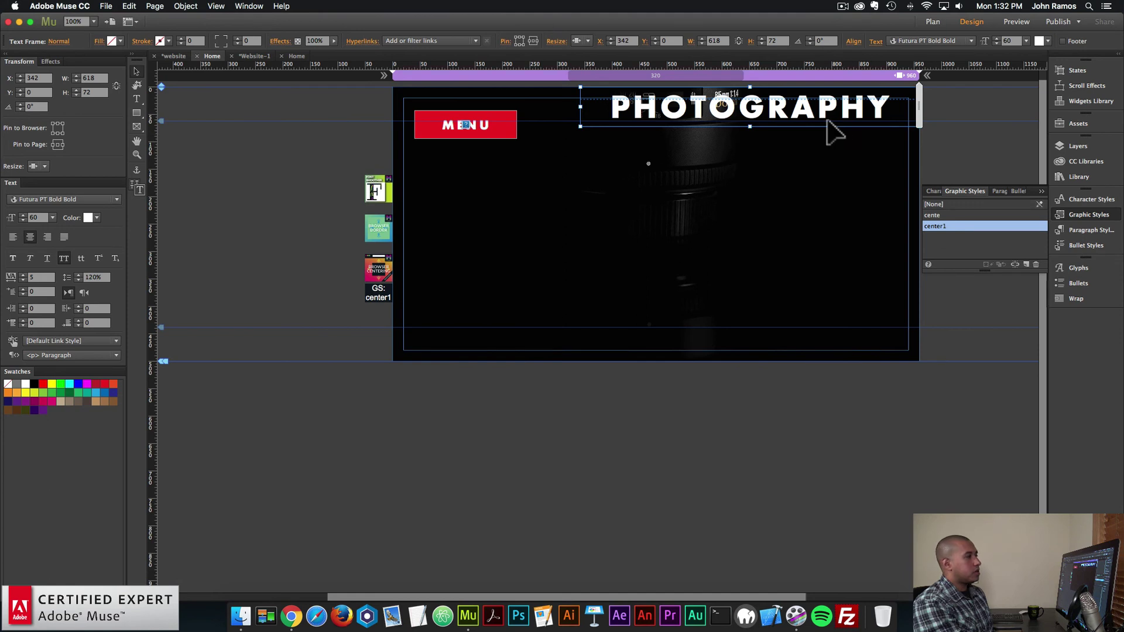
Move the PHOTOGRAPHY text frame horizontally to X 336, keeping it at the top of the page.
left_click(377, 286)
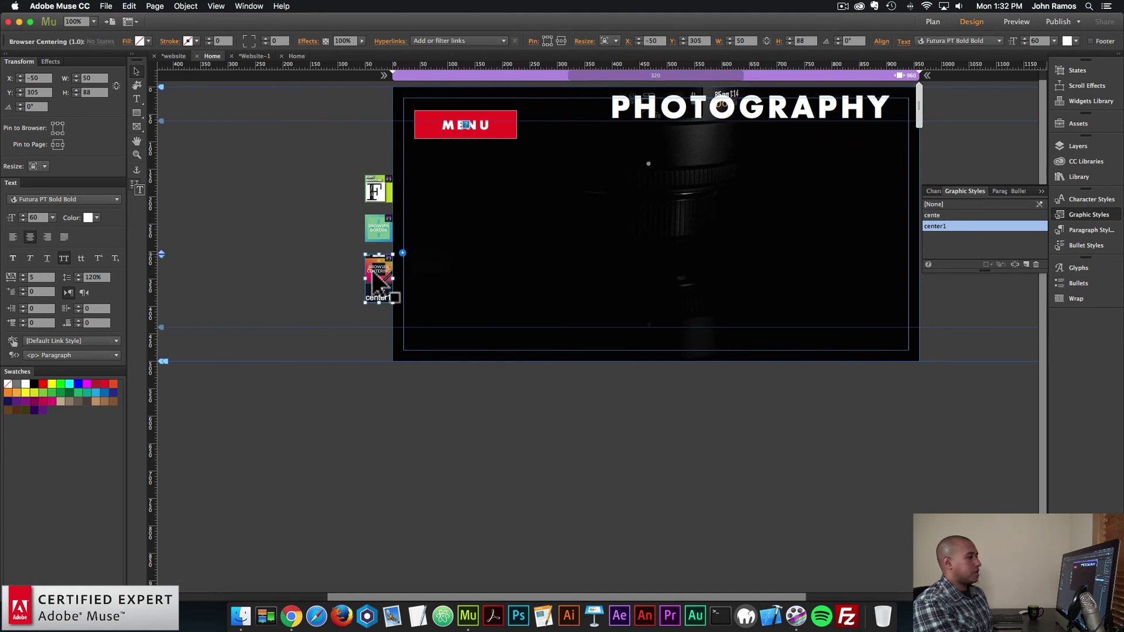
left_click(641, 117)
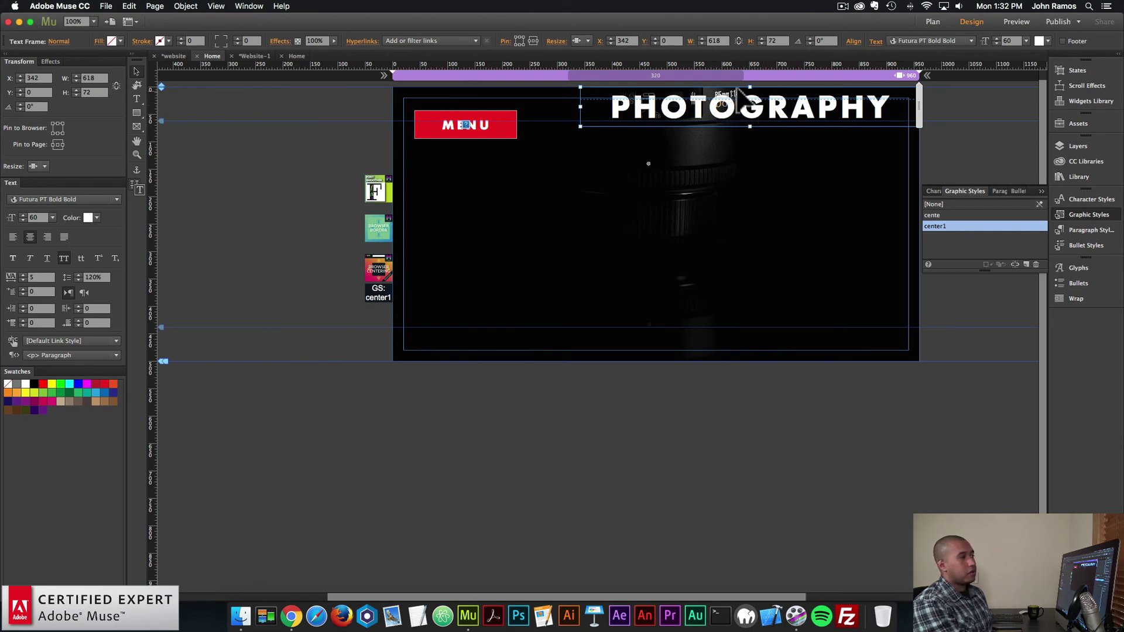
left_click_drag(750, 103, 740, 102)
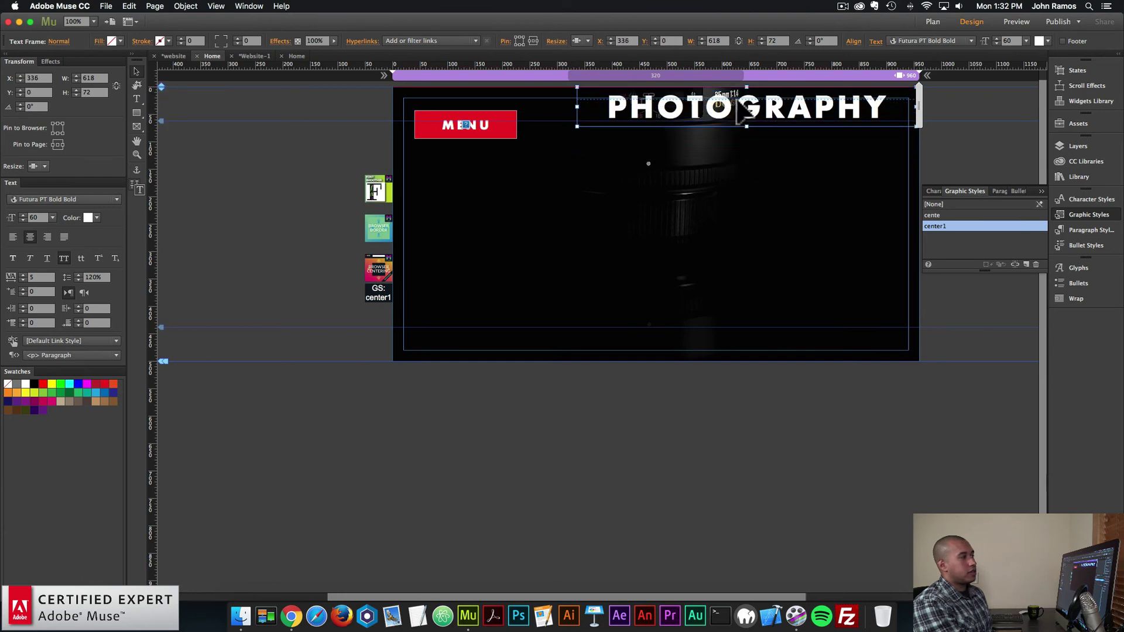
Preview the finished site's page in the browser to check the PHOTOGRAPHY heading's centering, and return to Muse.
left_click(106, 6)
left_click(133, 183)
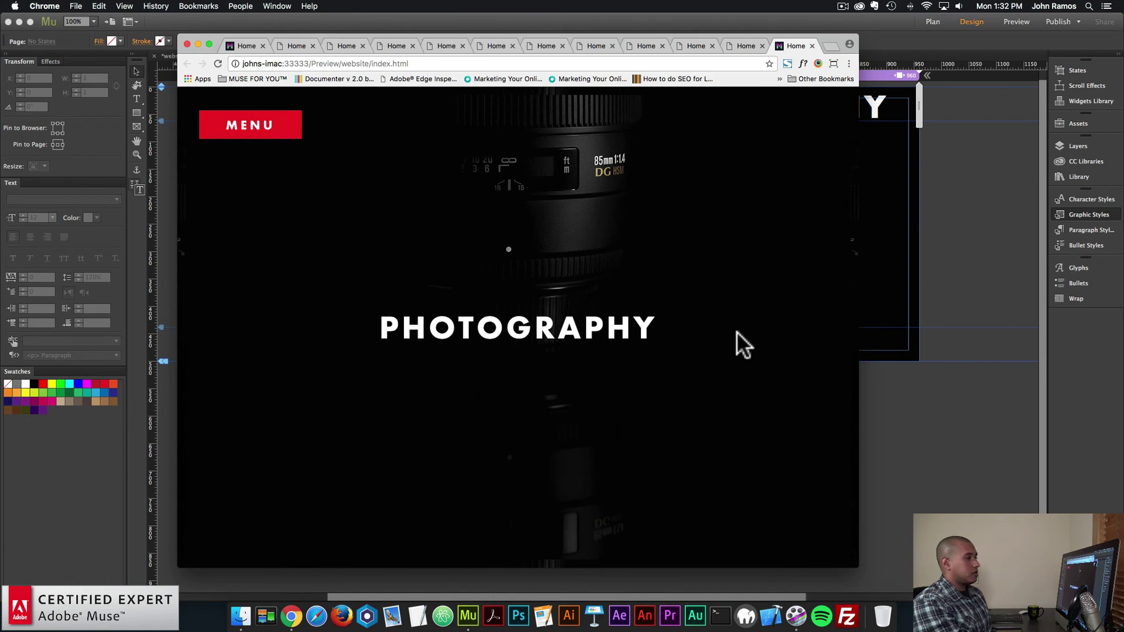
left_click(947, 215)
Switch to Website-1's Home page, preview it in the browser to check the MENU button, and return to Muse.
left_click(295, 56)
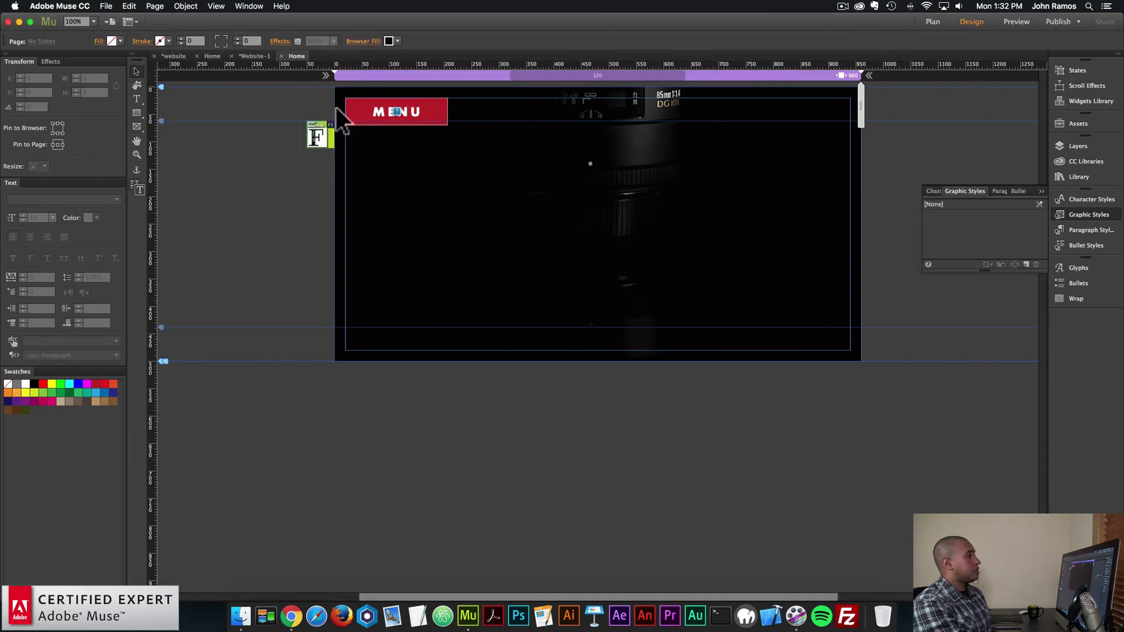
left_click(106, 6)
left_click(139, 181)
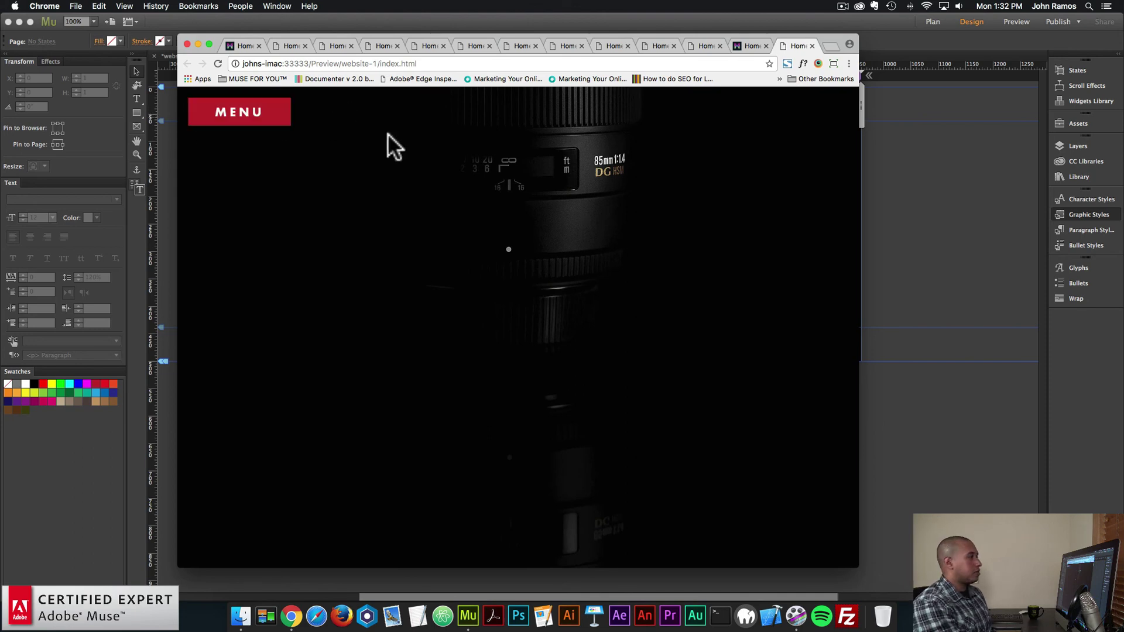
left_click(349, 20)
left_click(186, 6)
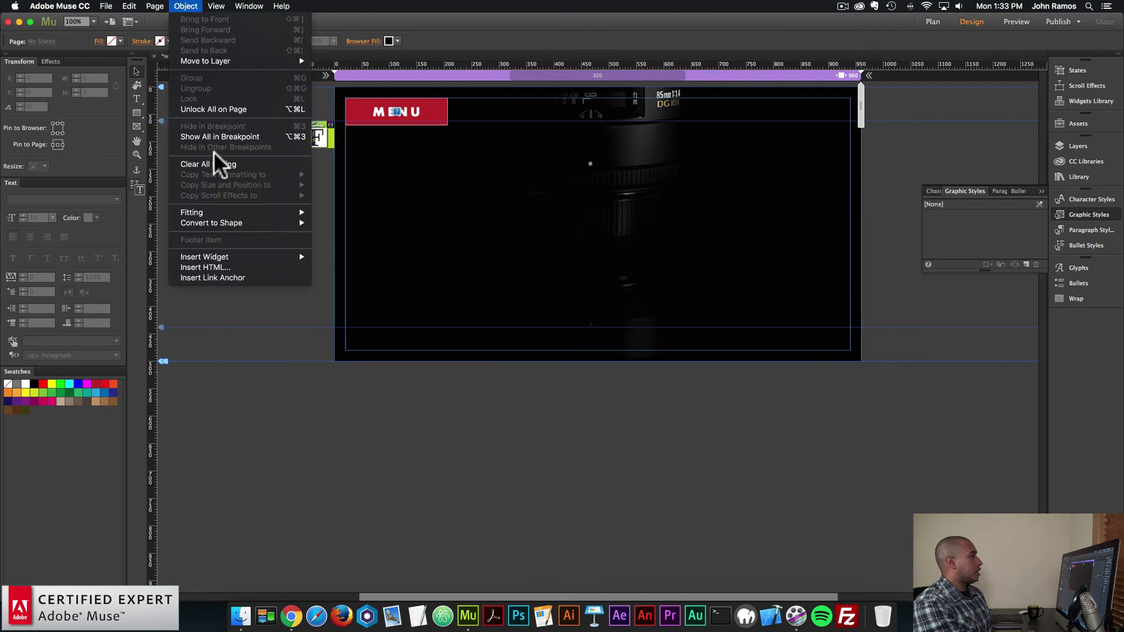
mouse_move(229, 257)
mouse_move(345, 258)
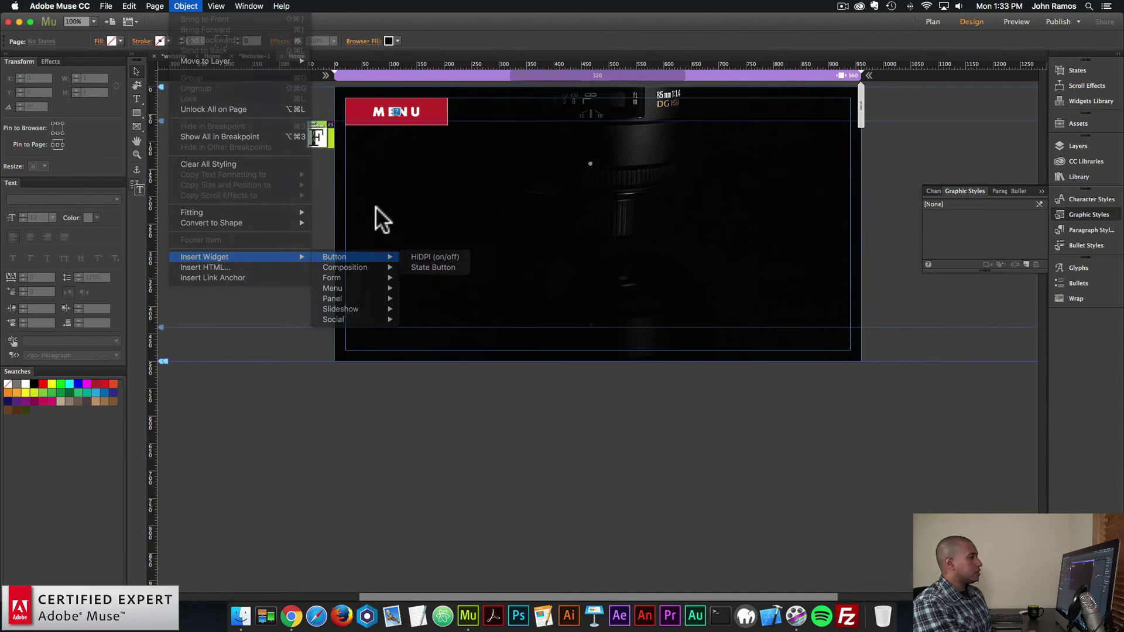
Switch to Chrome and open museforyoushop.com in a new tab.
left_click(293, 603)
left_click(292, 612)
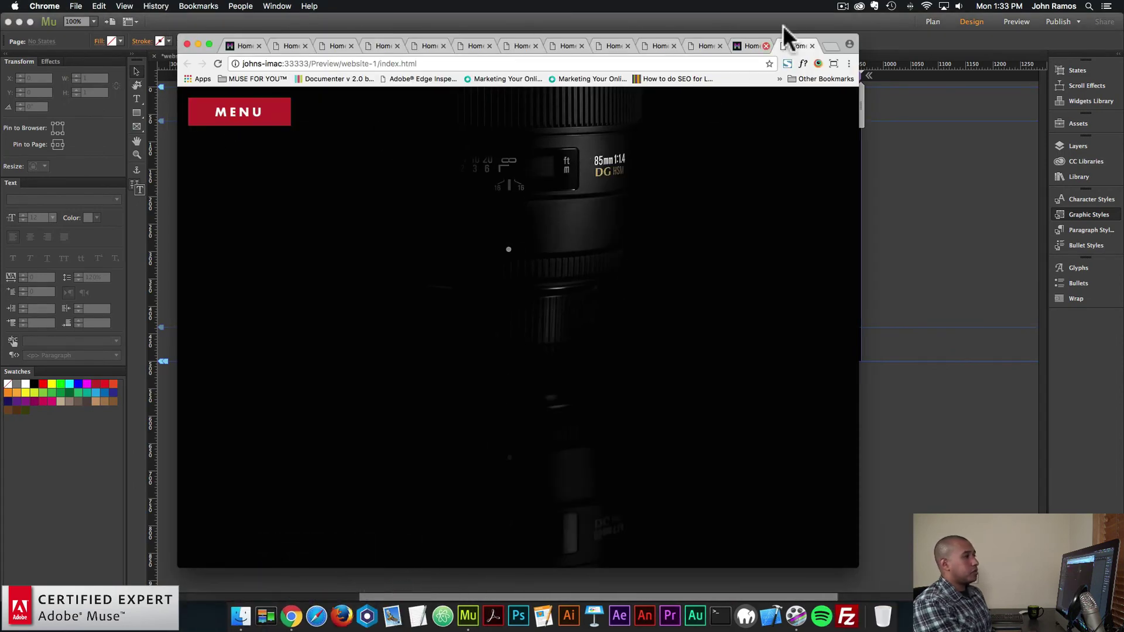
left_click(828, 46)
type("museforyoushop.")
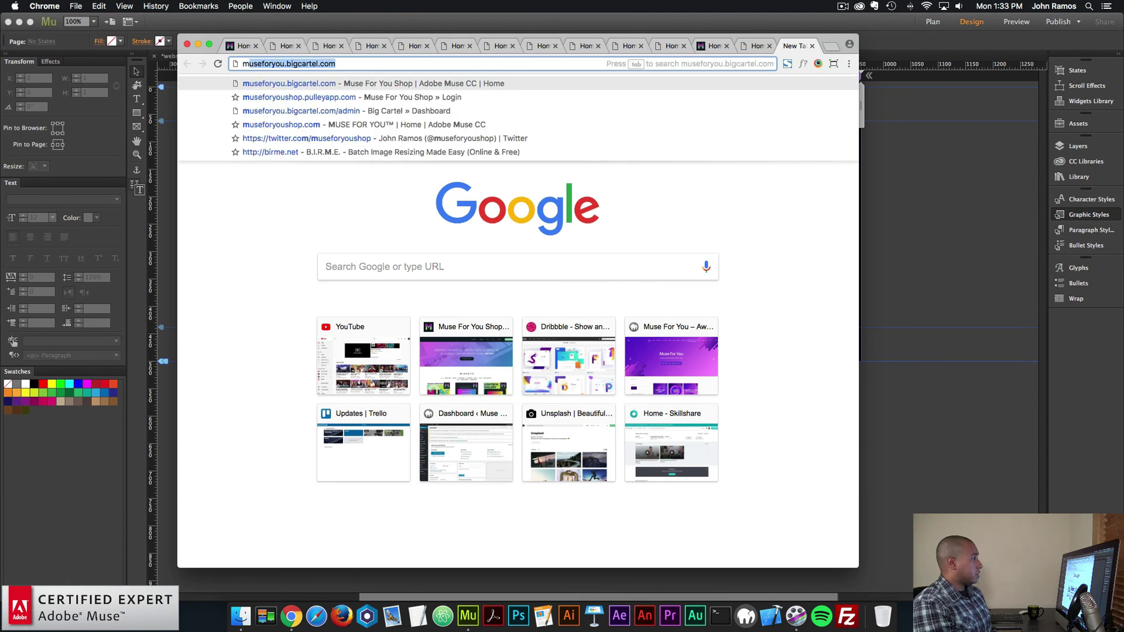
type("com")
key("Return")
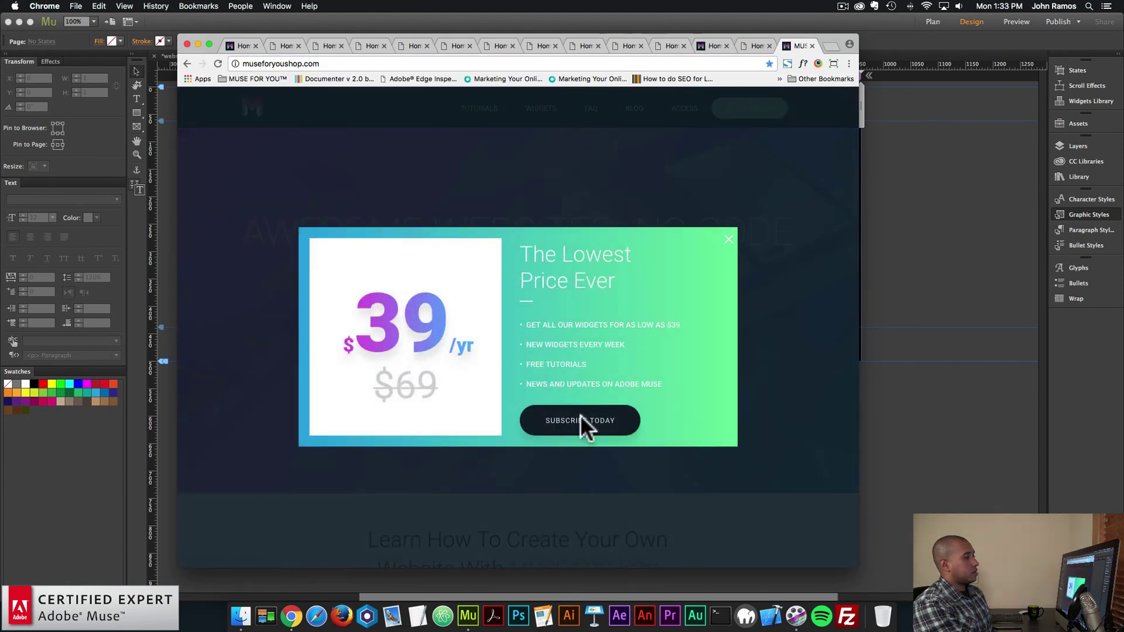
Follow the subscription offer to the widget shop and open the BIG Menu Widget's product page.
left_click(581, 422)
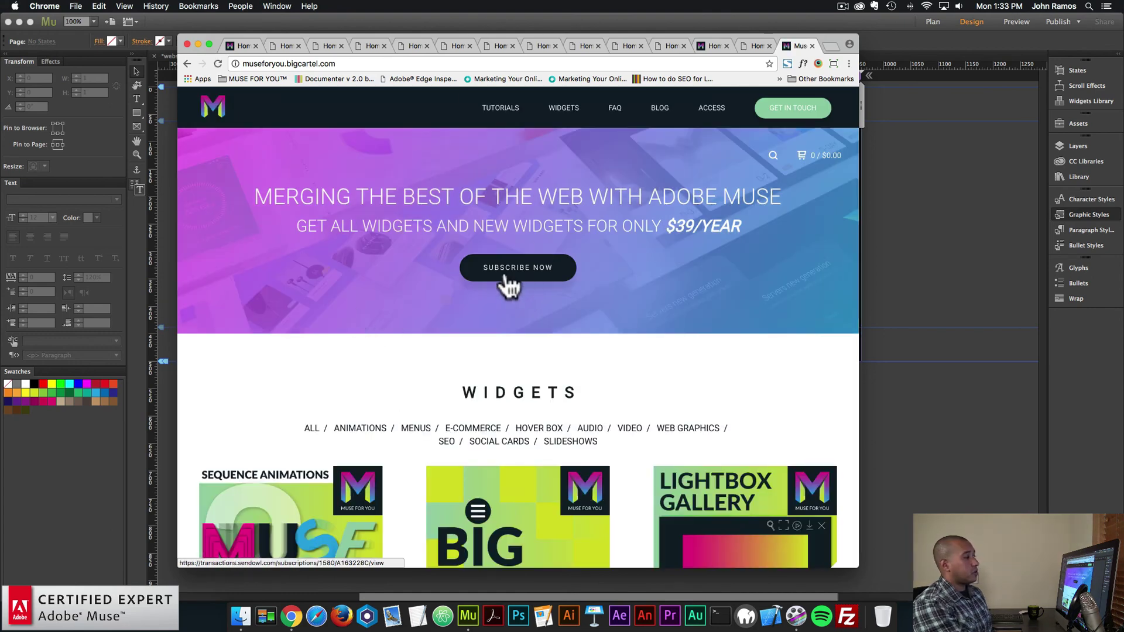
scroll(508, 286, "down", 5)
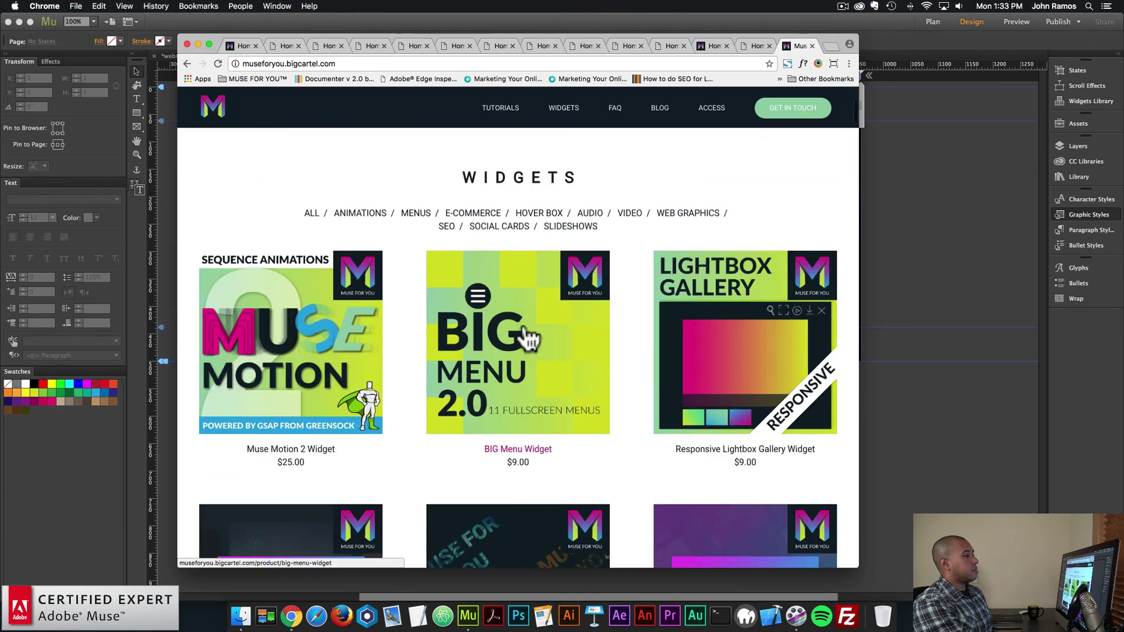
left_click(531, 344)
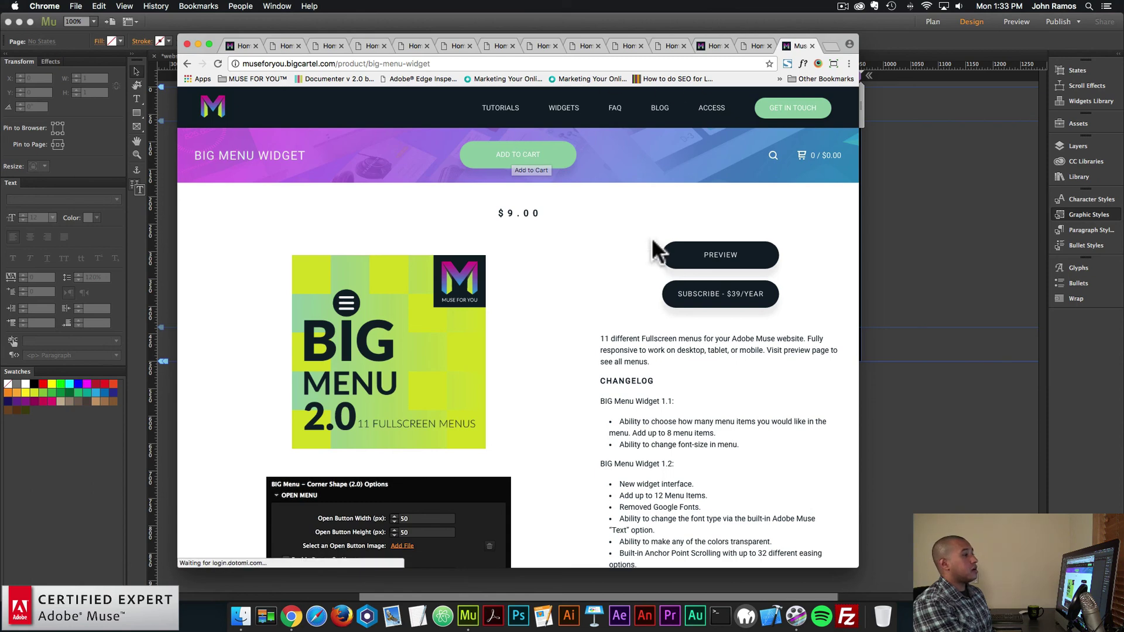
left_click(694, 304)
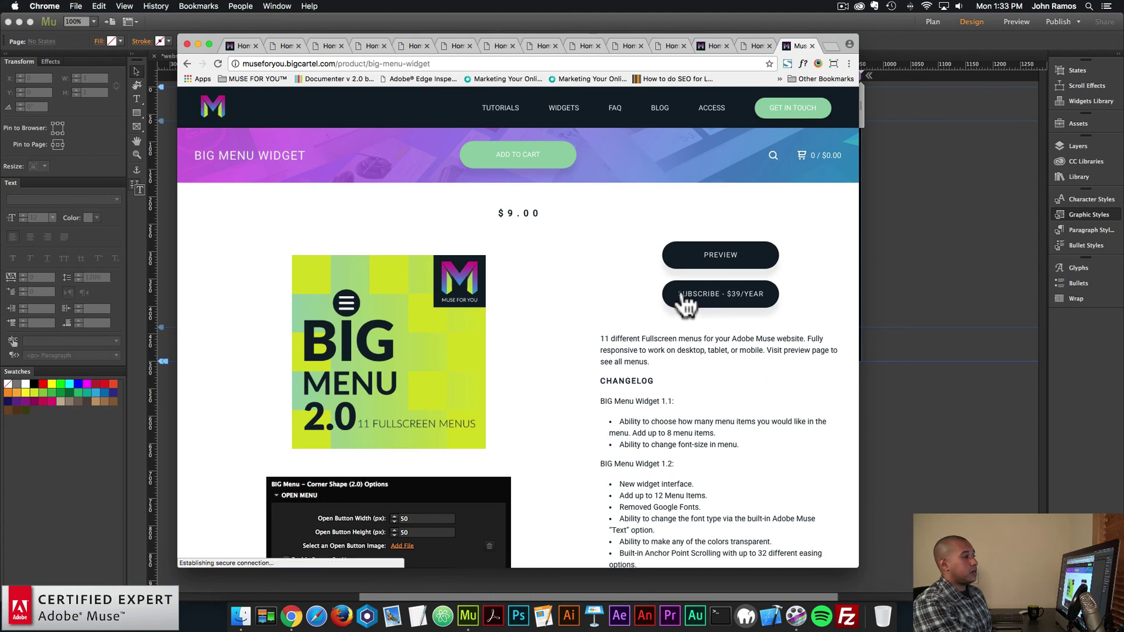
scroll(703, 281, "down", 1)
Open the BIG Menu 2.0 live preview, switch from Corner Shape to the Scale demo, and open its fullscreen menu.
left_click(715, 251)
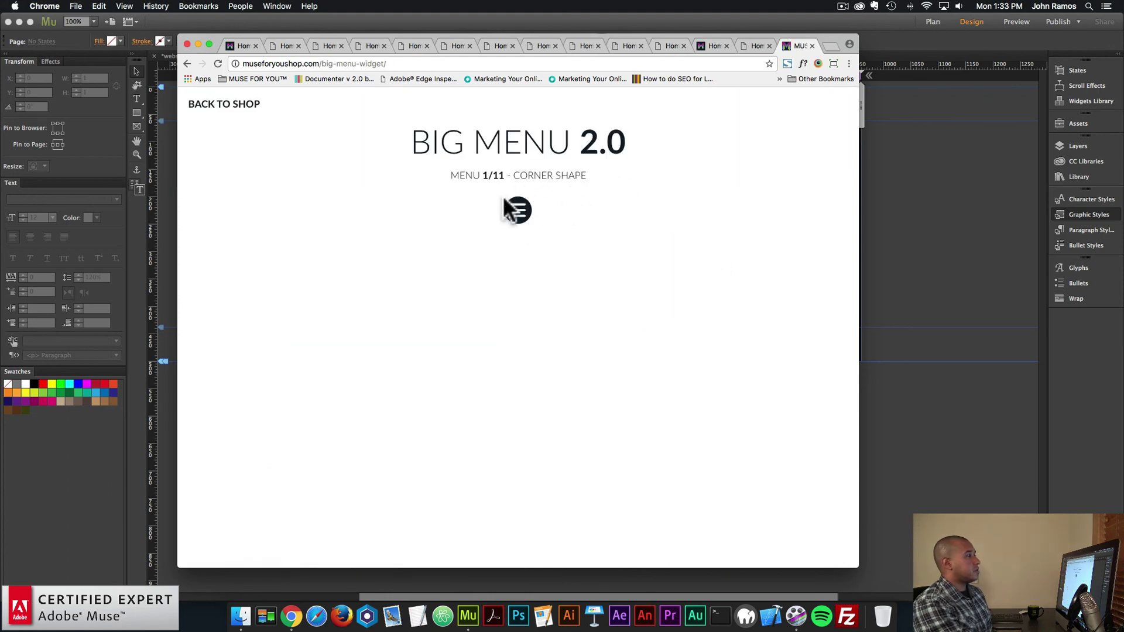
left_click(517, 207)
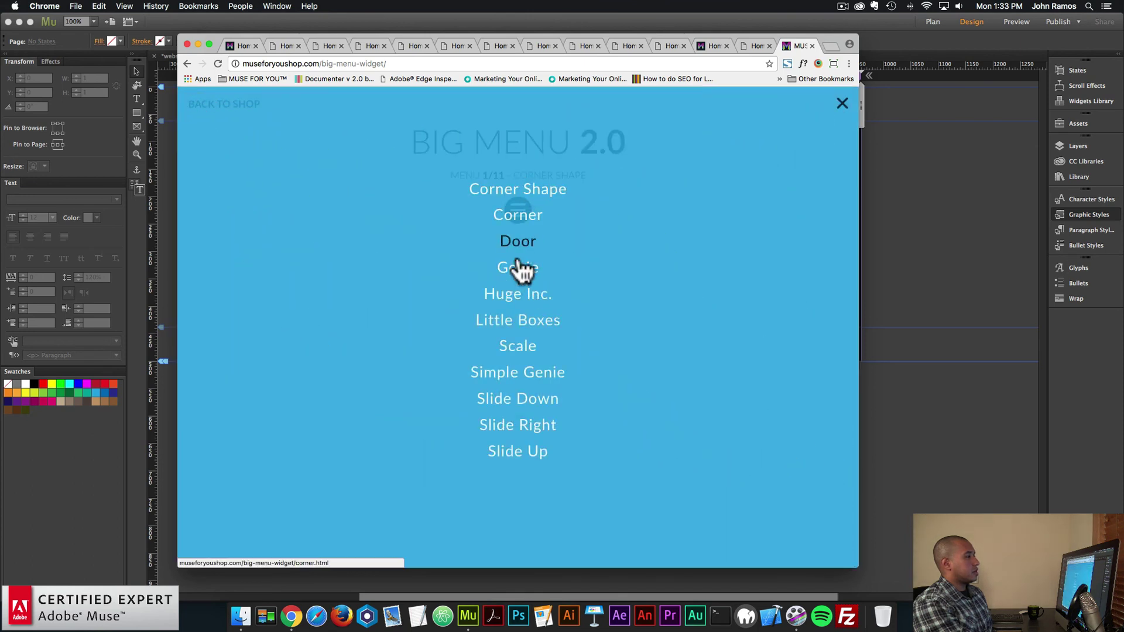
left_click(515, 349)
left_click(519, 208)
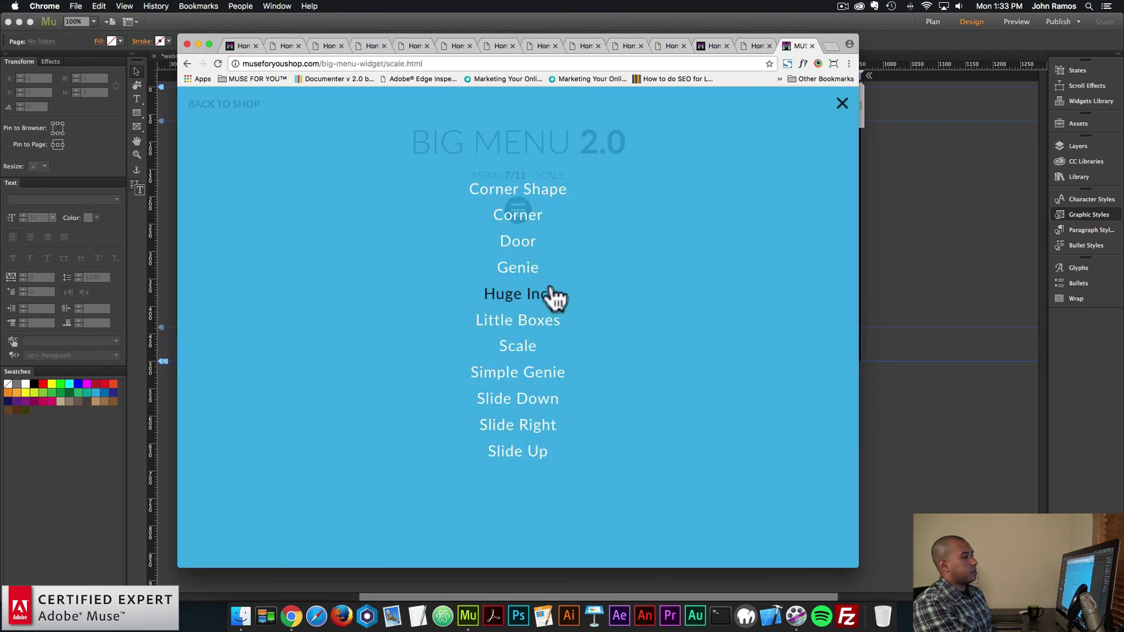
Switch the BIG Menu 2.0 preview to the Genie demo and open and close its fullscreen menu, leaving it open.
left_click(521, 269)
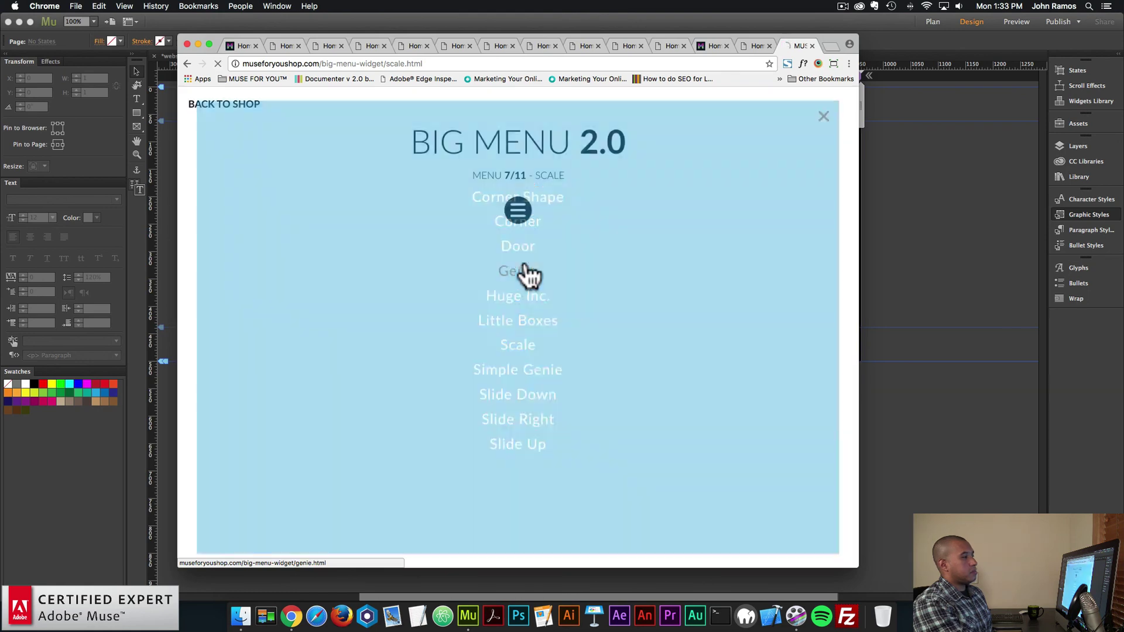
left_click(525, 212)
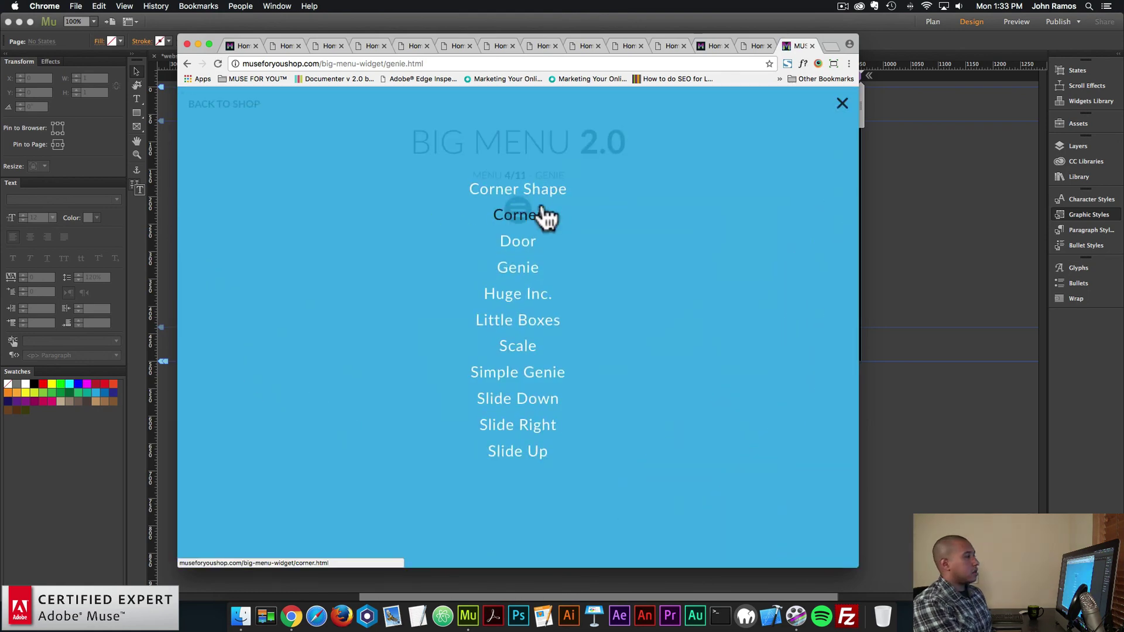
left_click(842, 104)
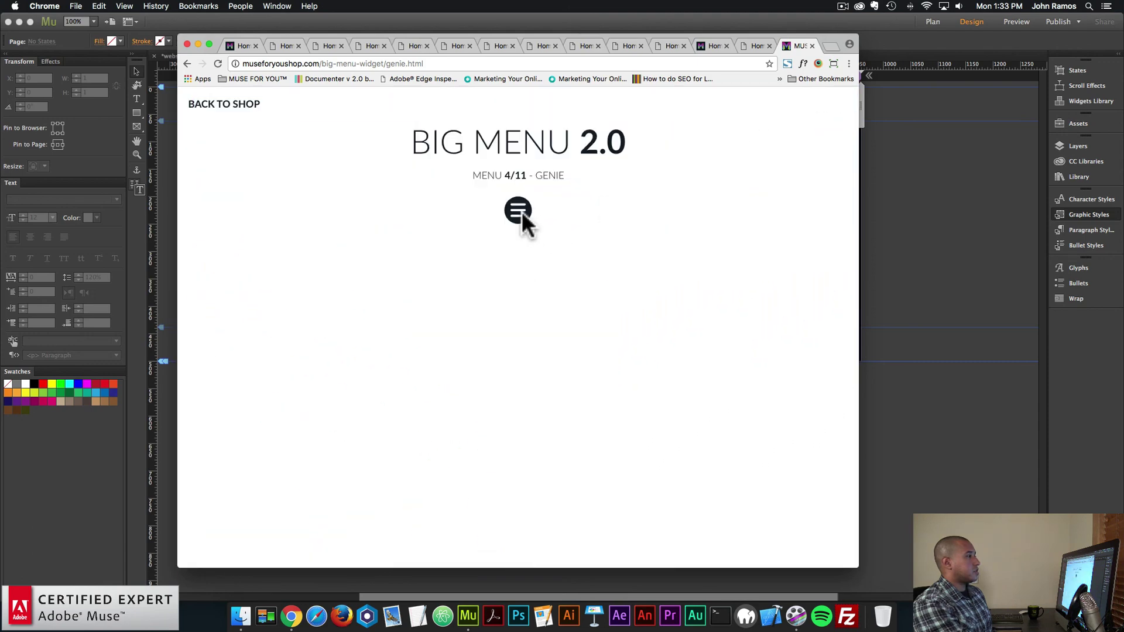
left_click(519, 212)
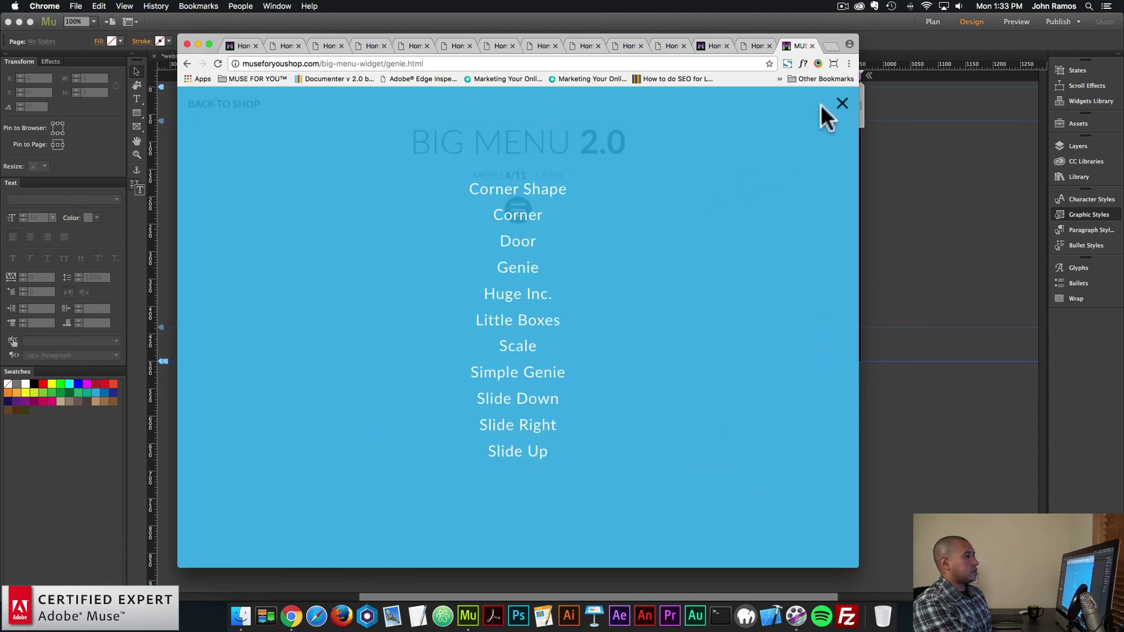
Switch to the Little Boxes demo, then open and close its fullscreen menu to view the animation.
left_click(530, 322)
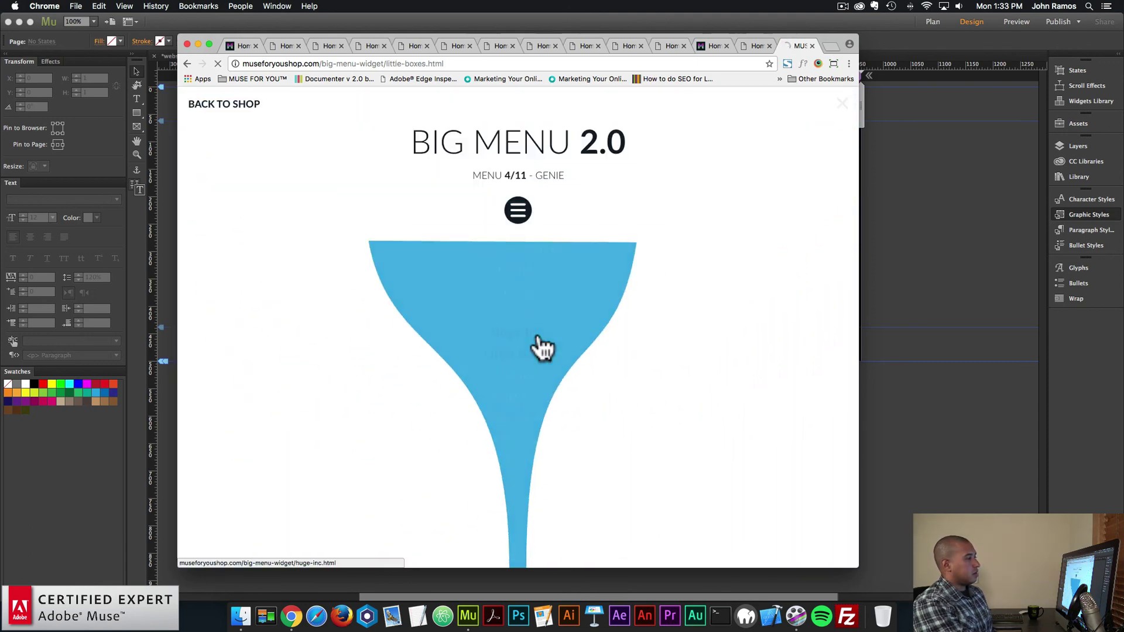
left_click(519, 218)
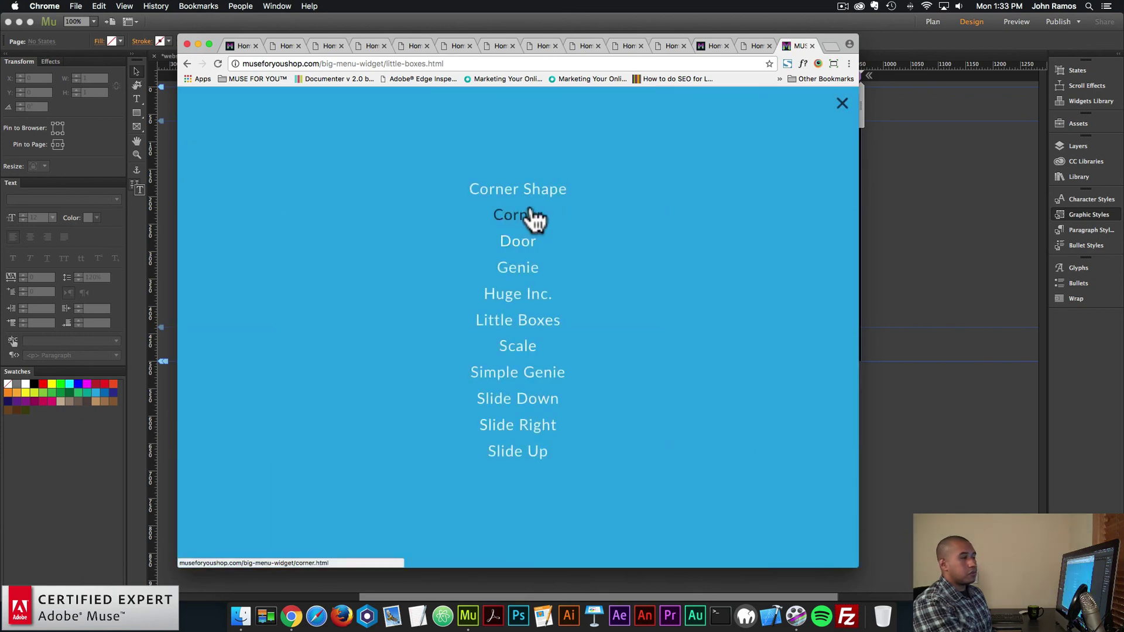
left_click(842, 103)
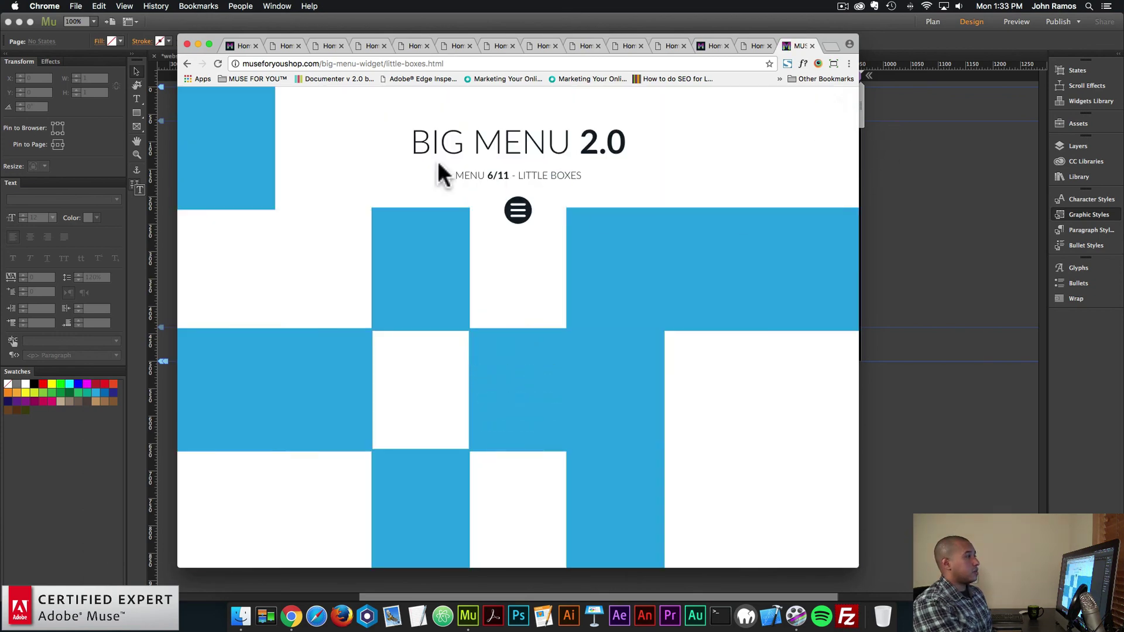
Return to the BIG Menu Widget's shop page and examine its open and close menu options and changelog.
left_click(251, 107)
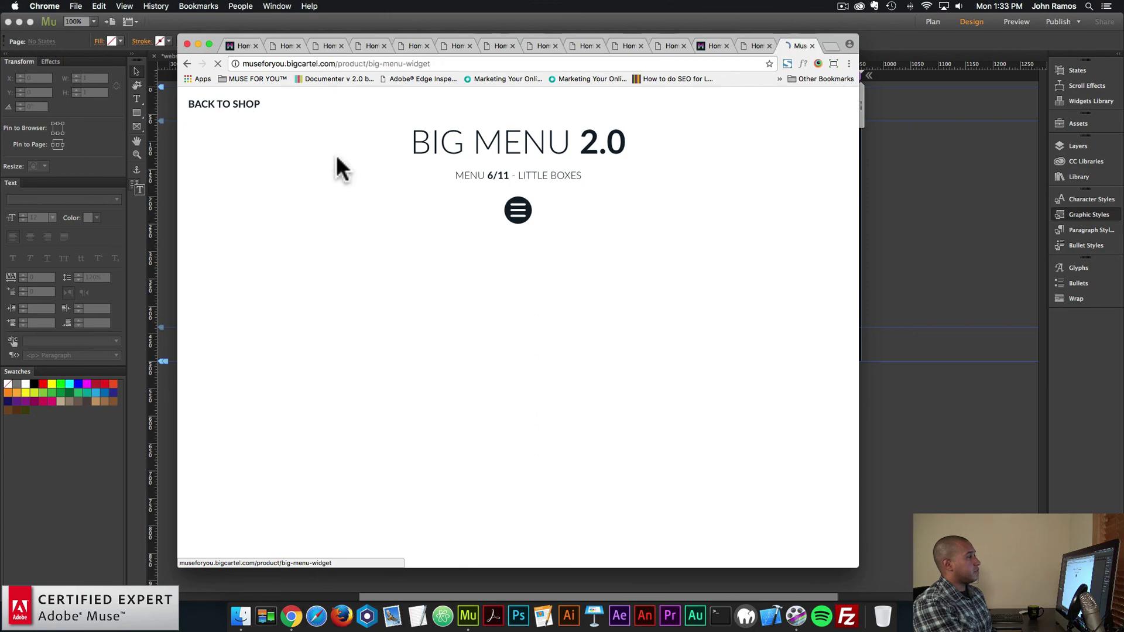
scroll(533, 261, "down", 3)
scroll(420, 331, "down", 5)
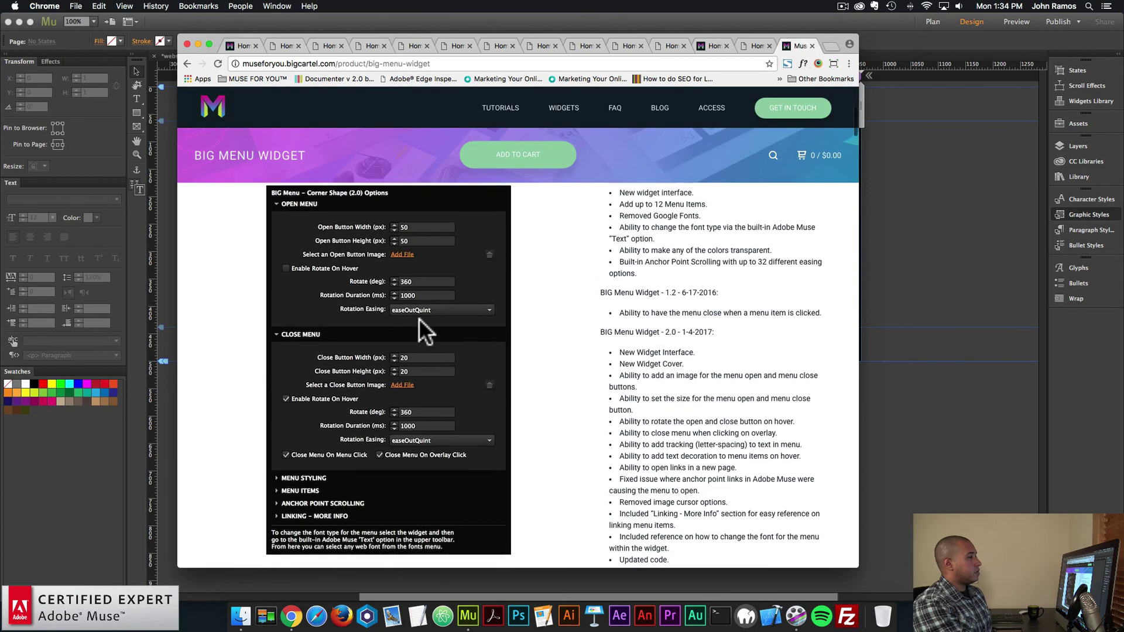
scroll(420, 318, "up", 5)
scroll(434, 367, "down", 2)
scroll(403, 336, "down", 3)
scroll(585, 322, "up", 3)
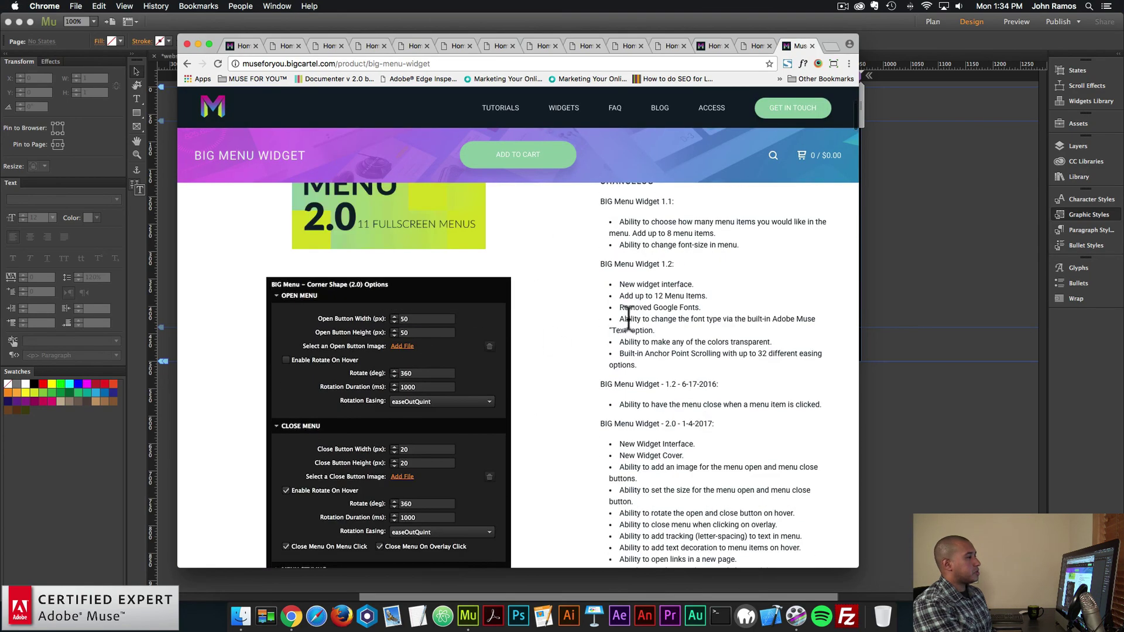
Review the rest of the product page, including menu item settings, linking info, tutorial videos and comments, and return to the price and preview section.
scroll(572, 326, "down", 8)
scroll(639, 331, "down", 10)
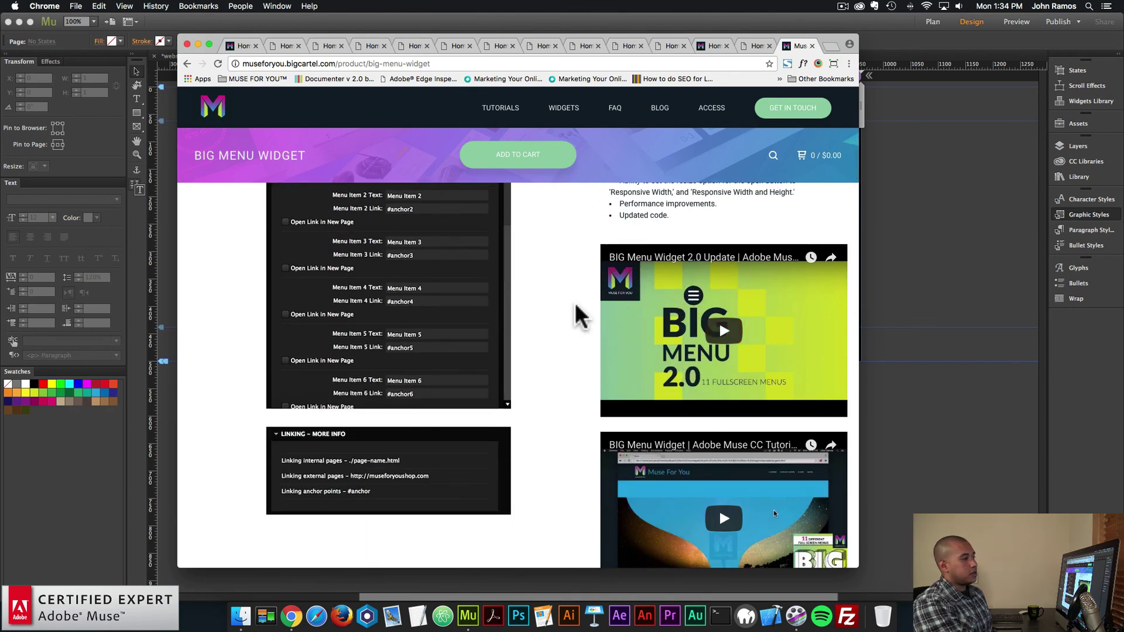
scroll(579, 302, "down", 1)
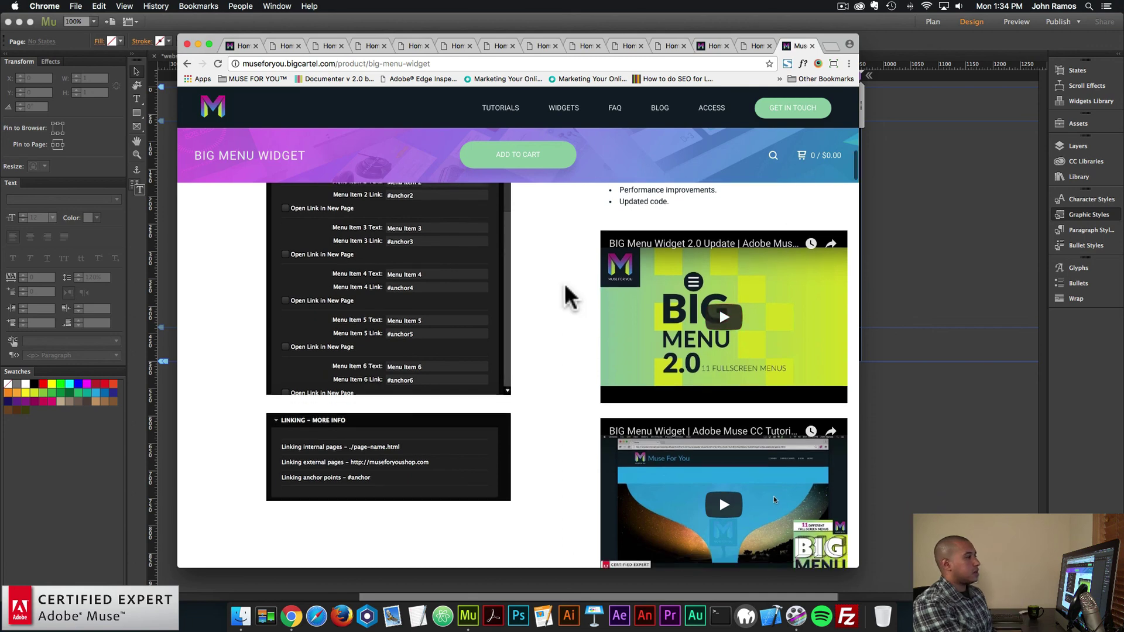
scroll(568, 299, "up", 2)
scroll(566, 299, "down", 8)
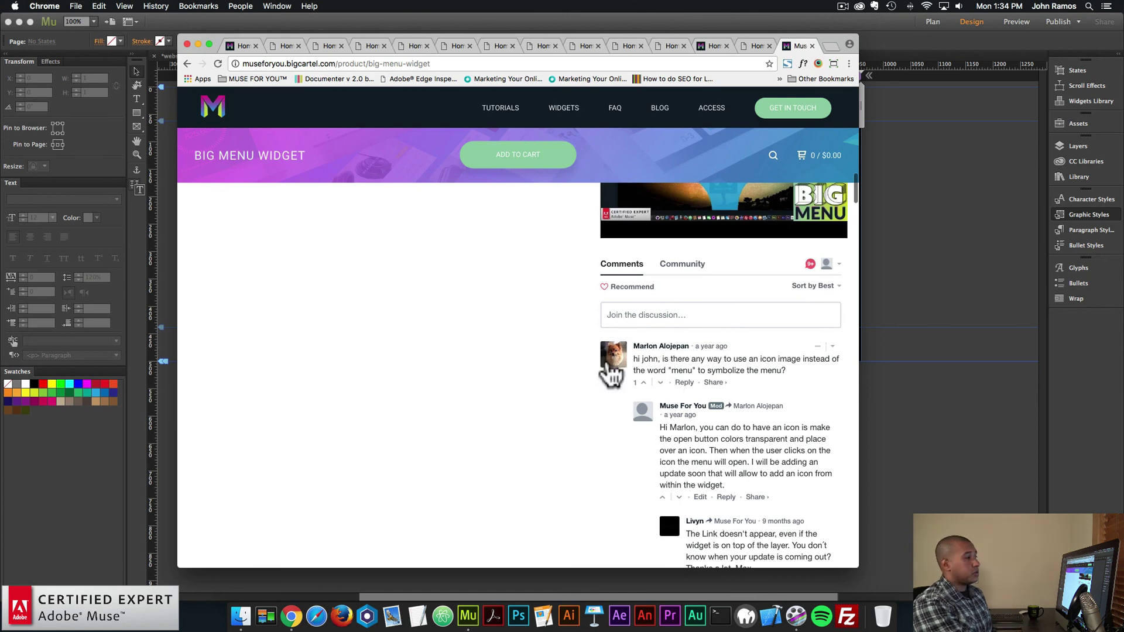
scroll(514, 368, "up", 8)
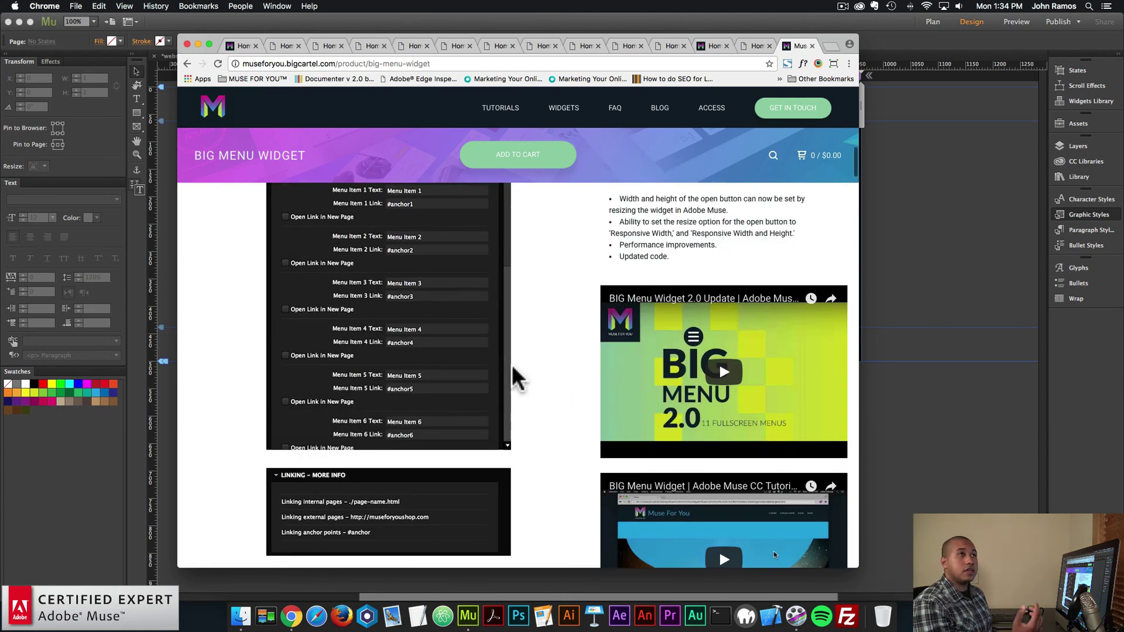
scroll(518, 369, "up", 3)
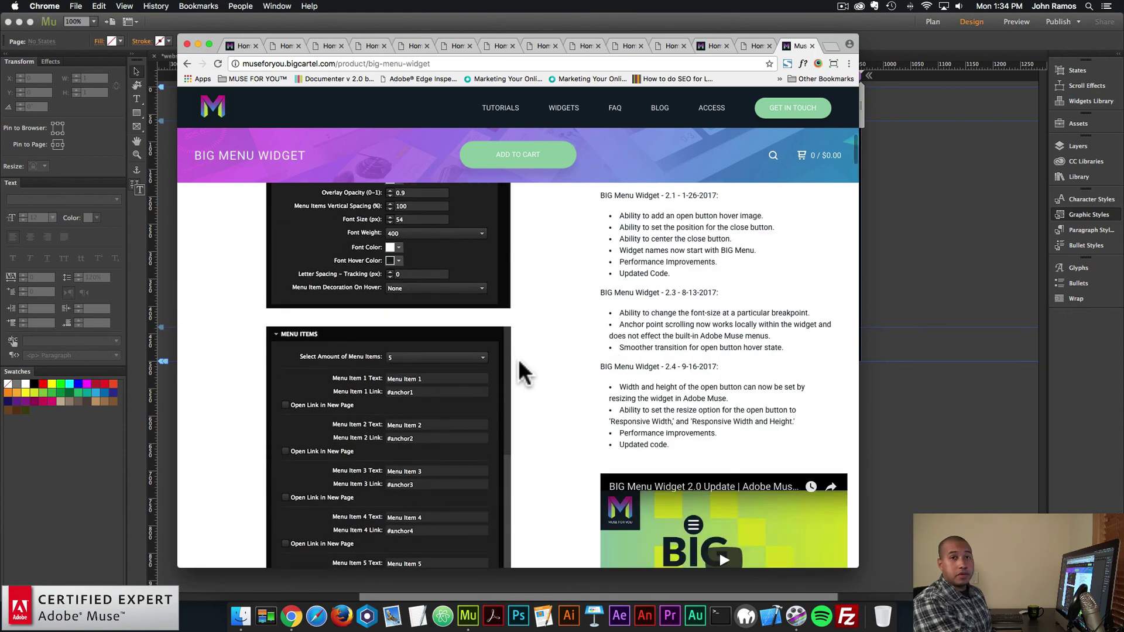
scroll(515, 374, "up", 6)
right_click(526, 354)
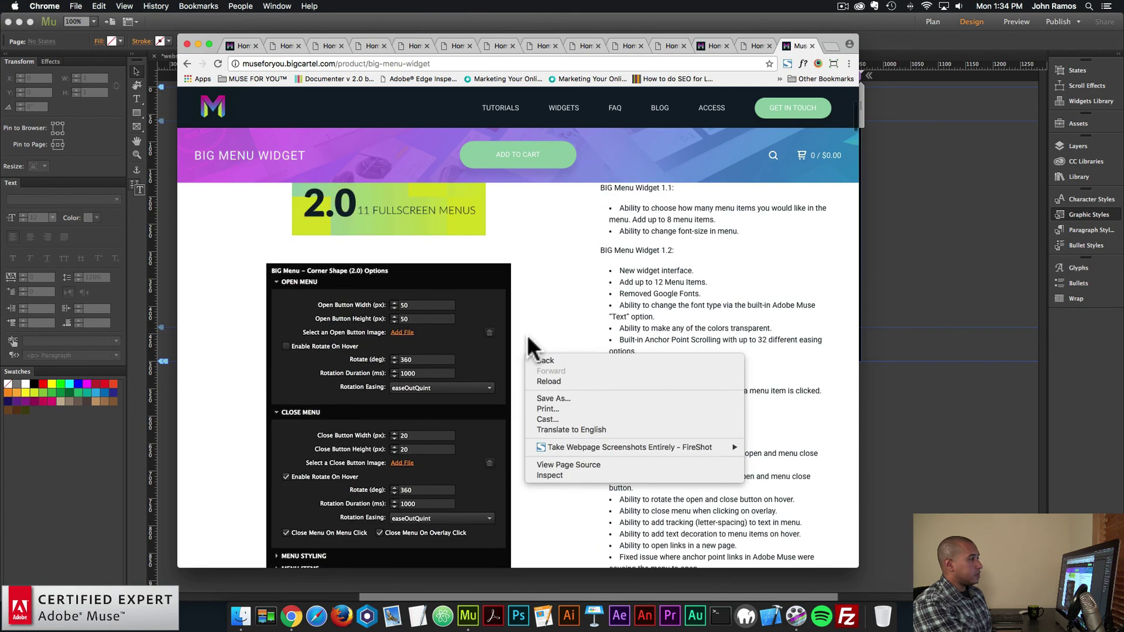
left_click(548, 276)
scroll(548, 299, "up", 4)
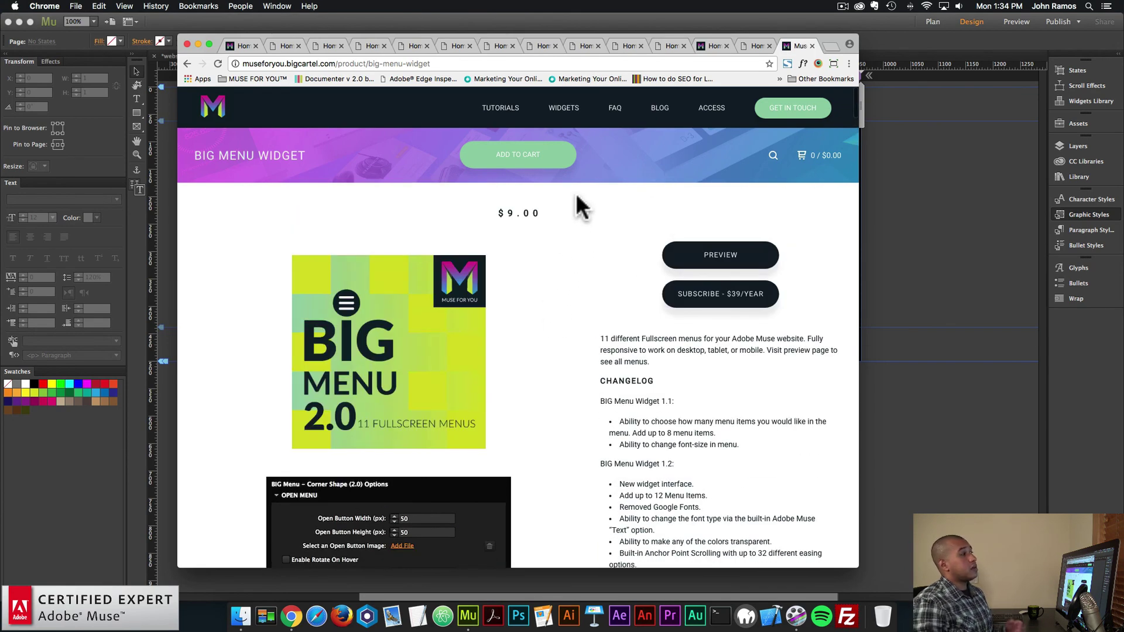